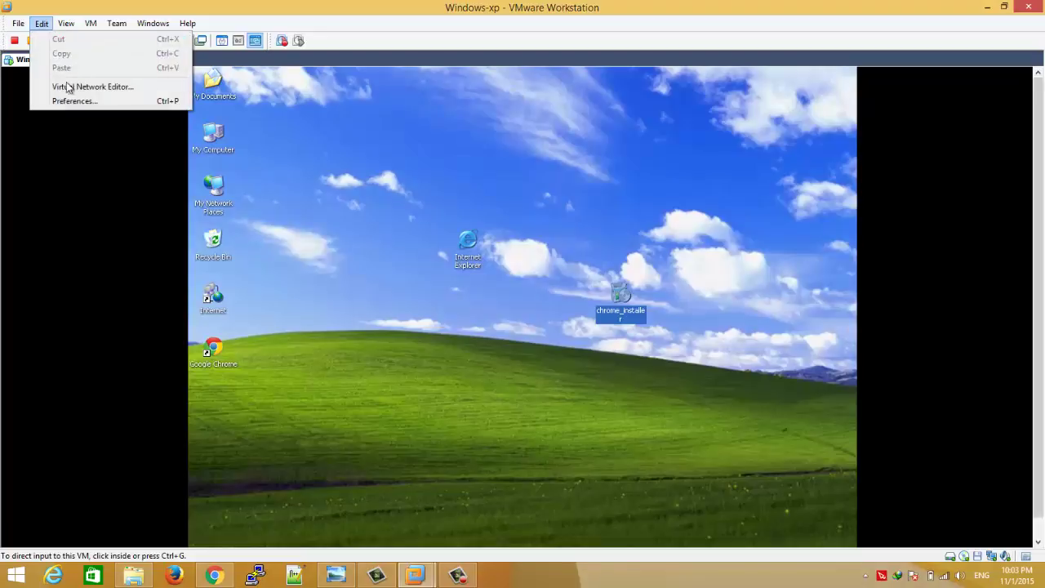
pyautogui.click(71, 87)
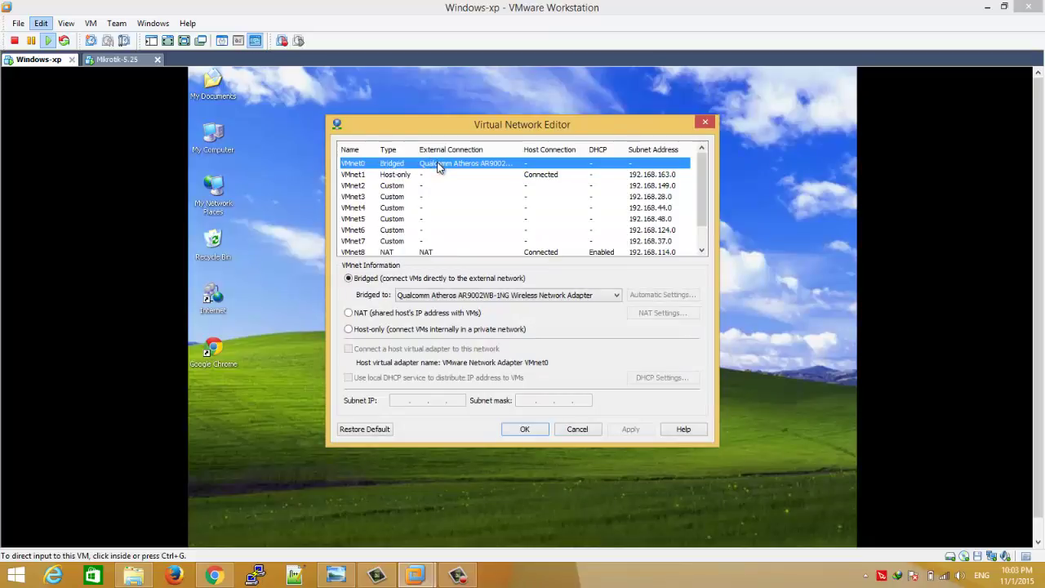
pyautogui.click(343, 574)
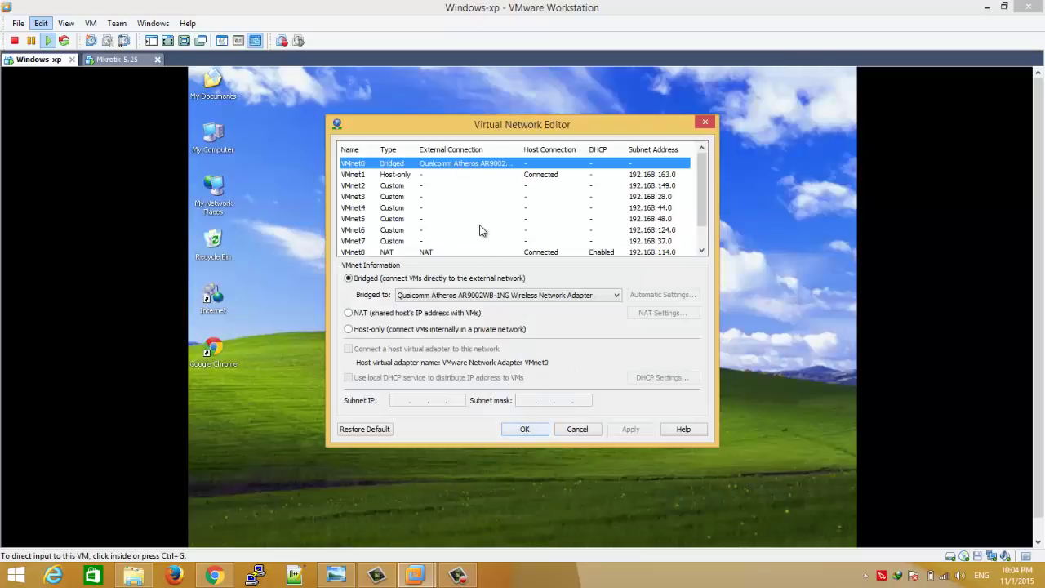
pyautogui.click(388, 175)
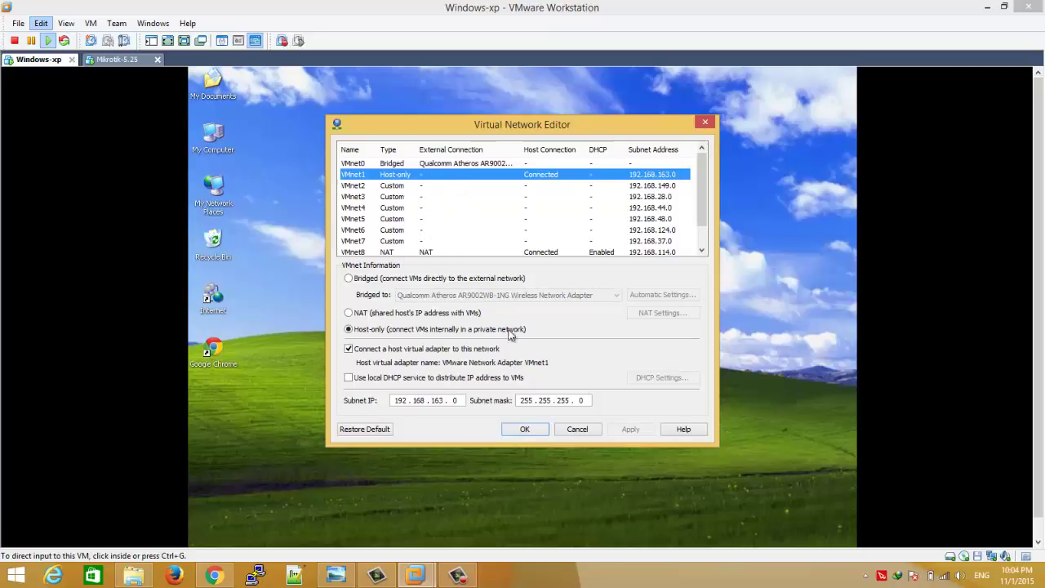
pyautogui.click(527, 430)
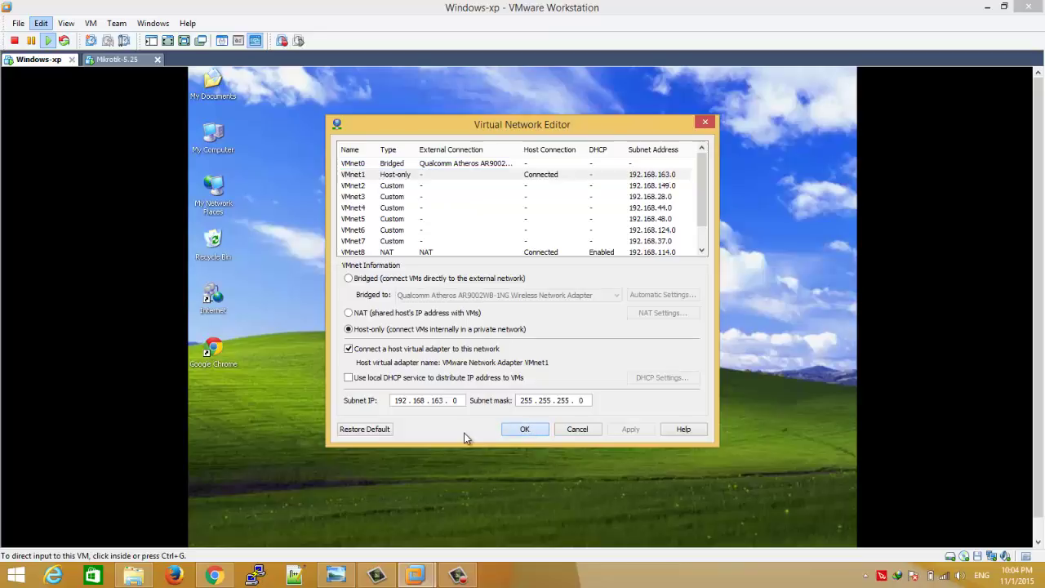
pyautogui.click(528, 429)
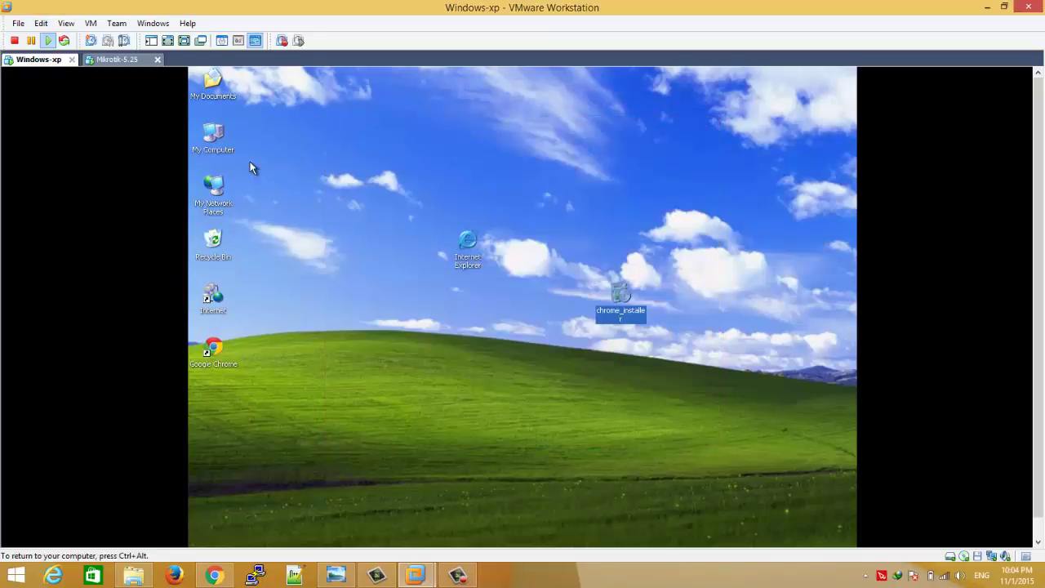
pyautogui.click(116, 61)
pyautogui.rightClick(116, 63)
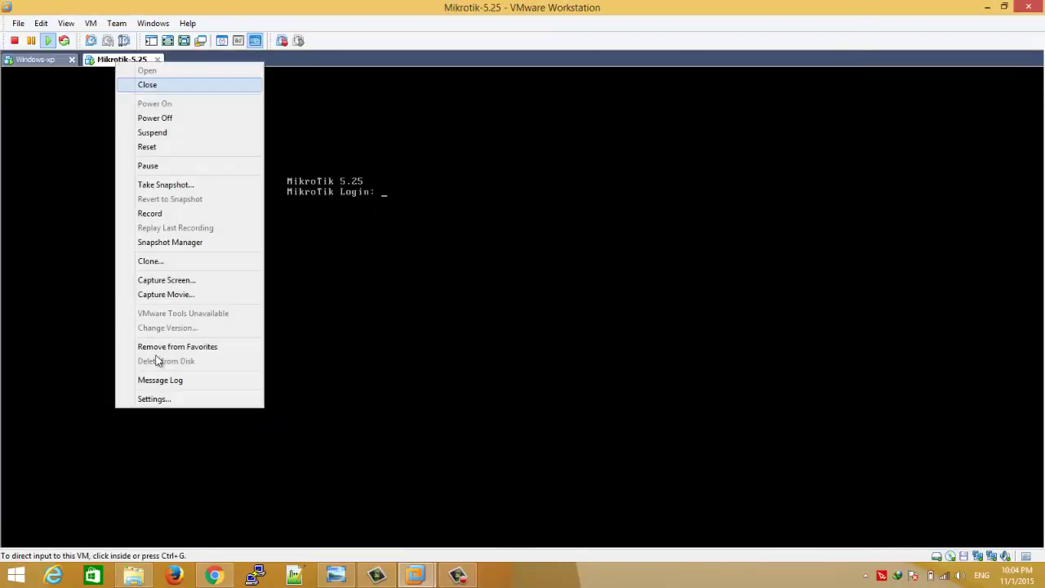
pyautogui.click(153, 399)
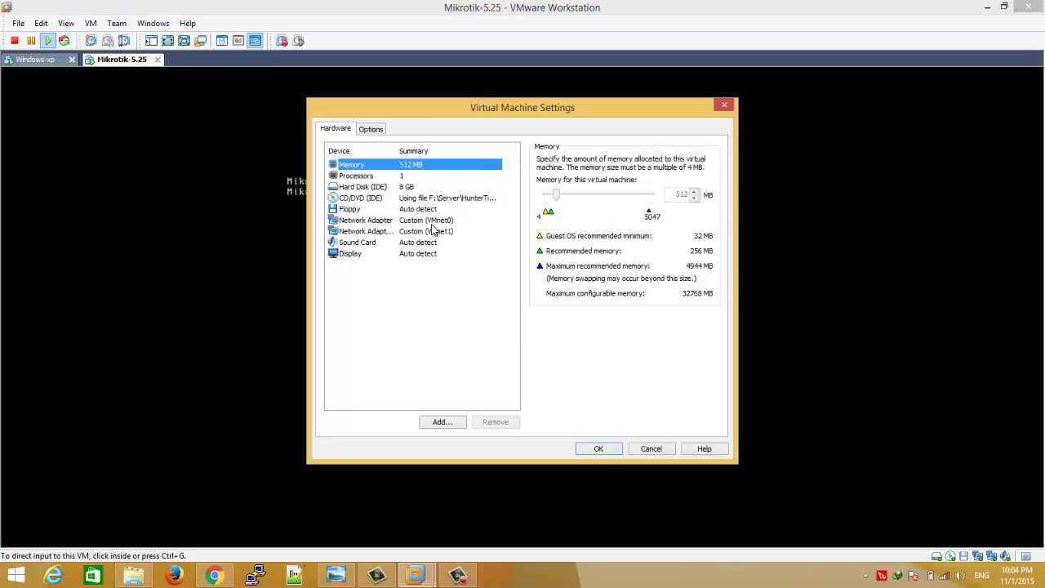
pyautogui.click(431, 221)
pyautogui.click(434, 232)
pyautogui.click(433, 222)
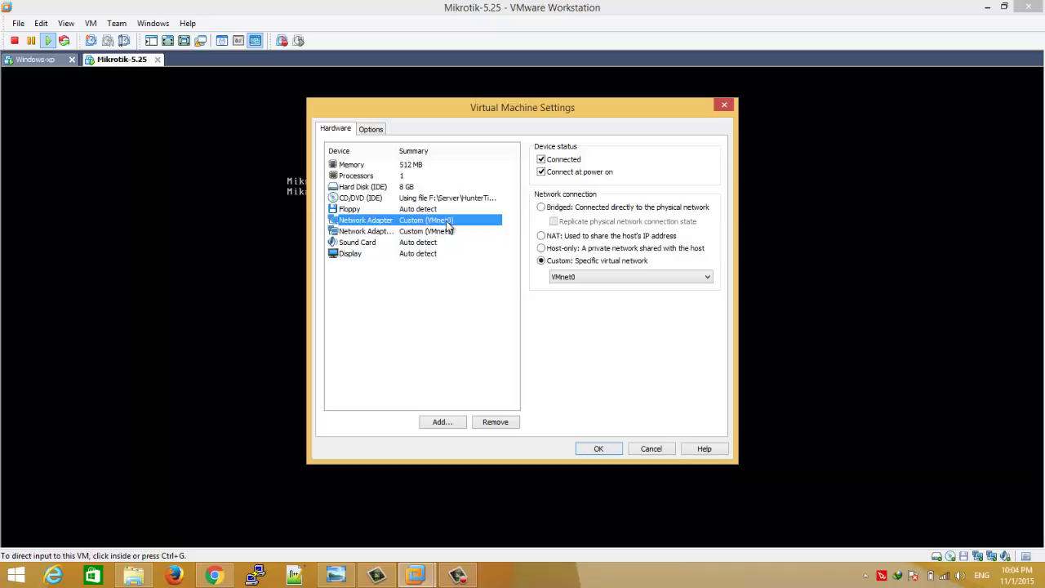
pyautogui.click(443, 232)
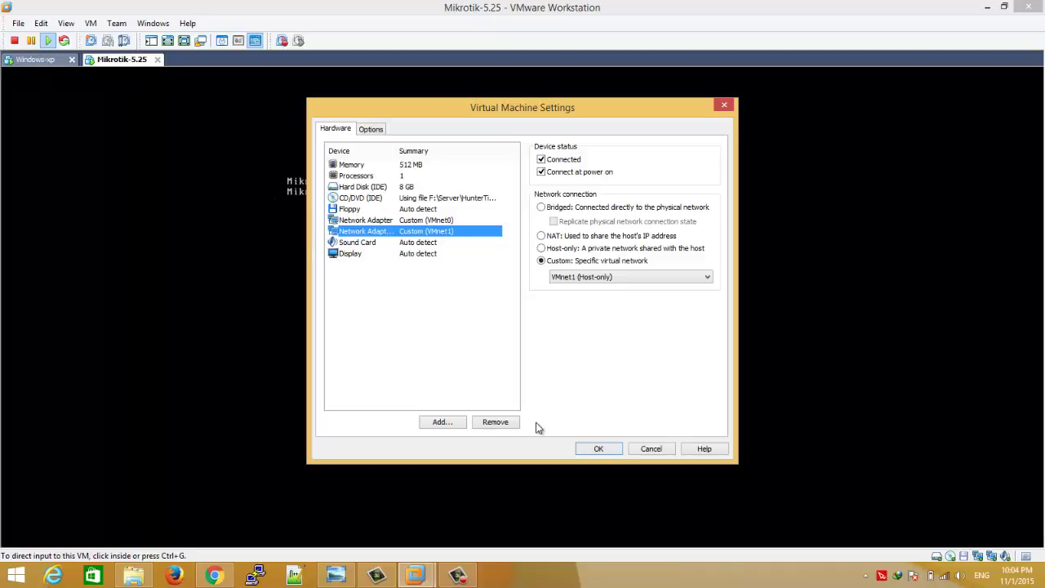
pyautogui.click(600, 448)
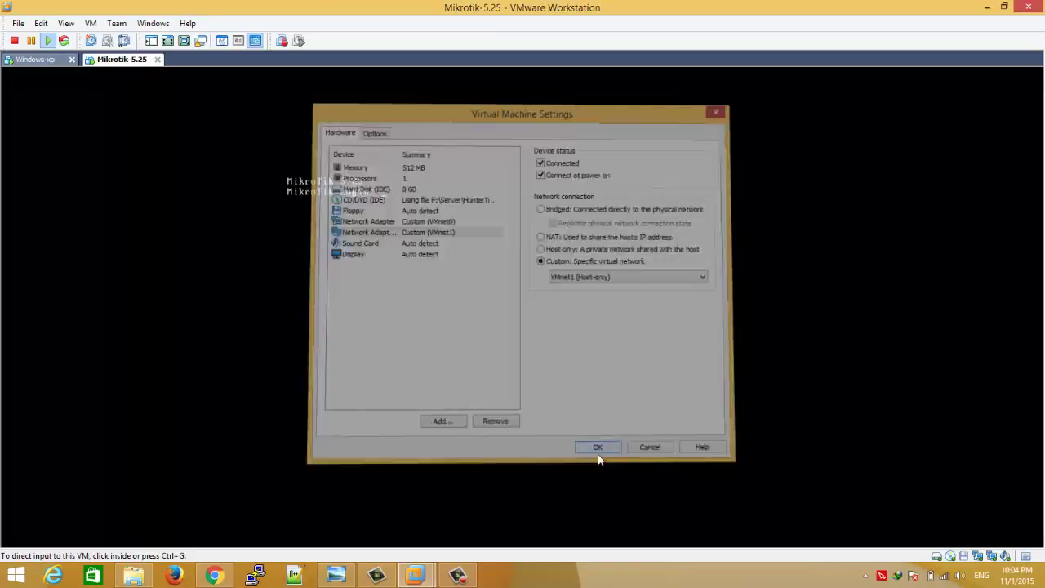
pyautogui.click(34, 63)
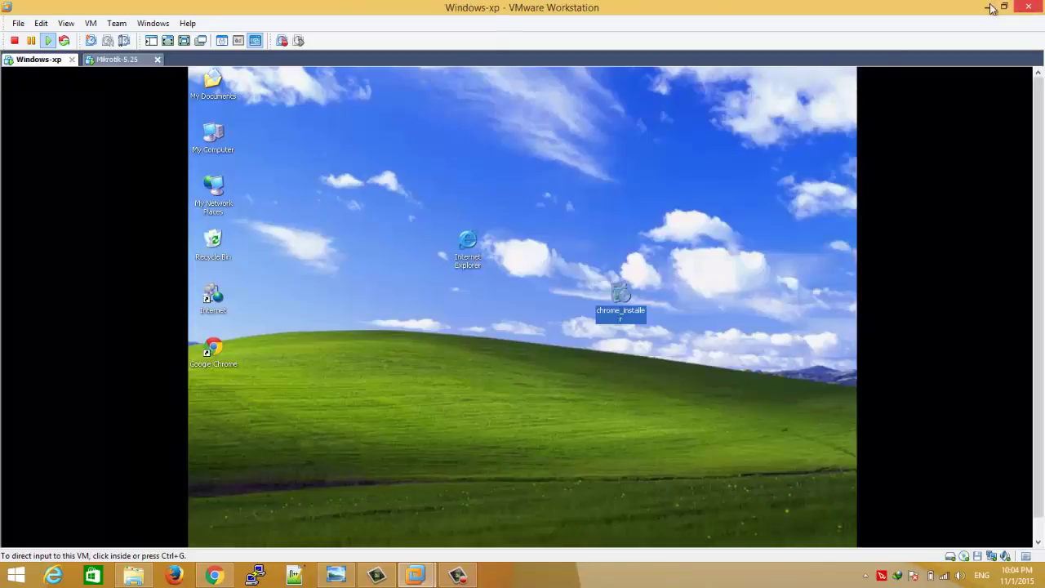
# - Launch WinBox from the host desktop, connect to the discovered router and maximize the window
pyautogui.click(988, 7)
pyautogui.doubleClick(1018, 23)
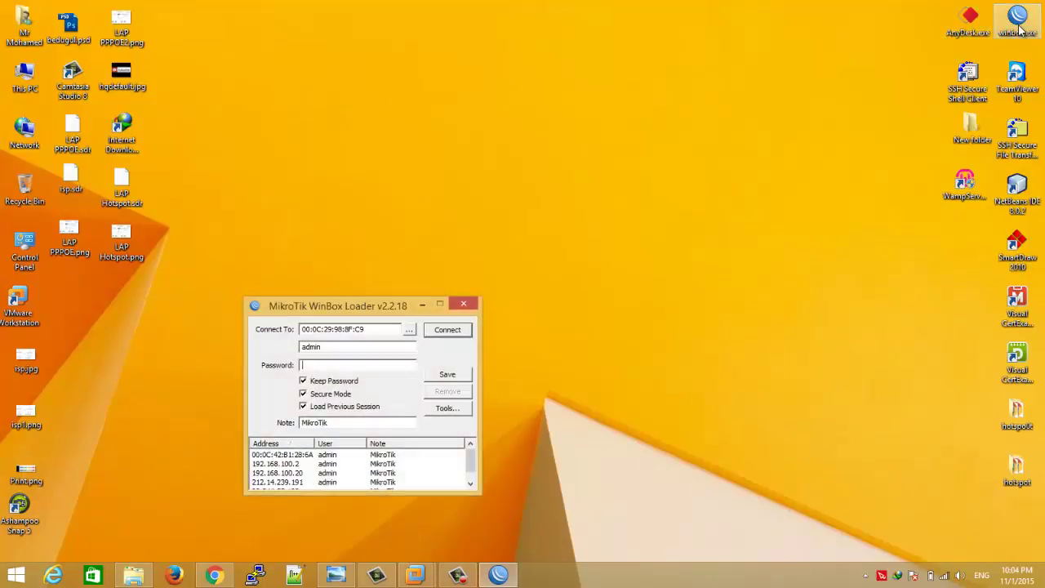
pyautogui.click(409, 330)
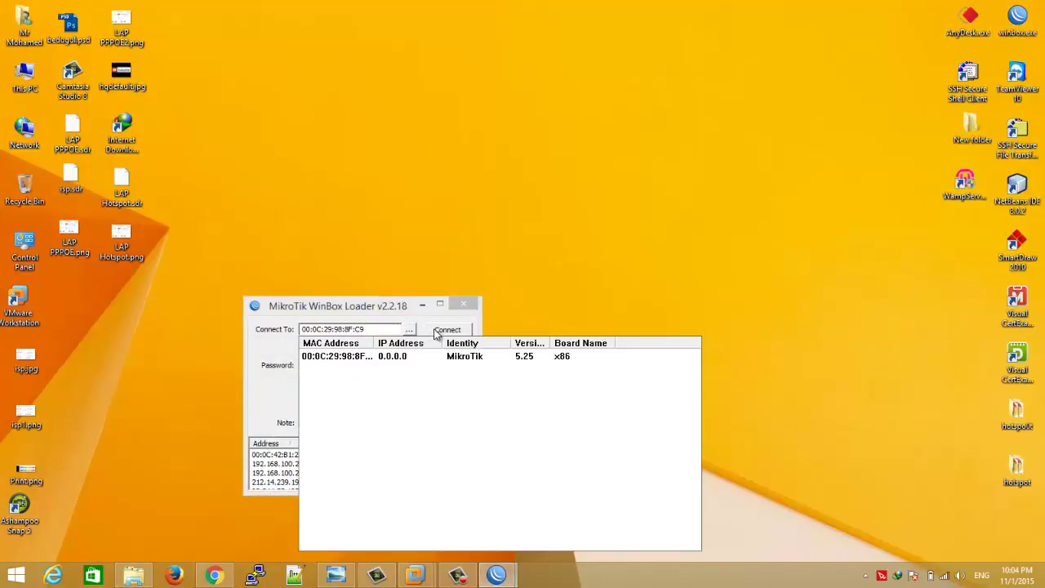
pyautogui.click(433, 329)
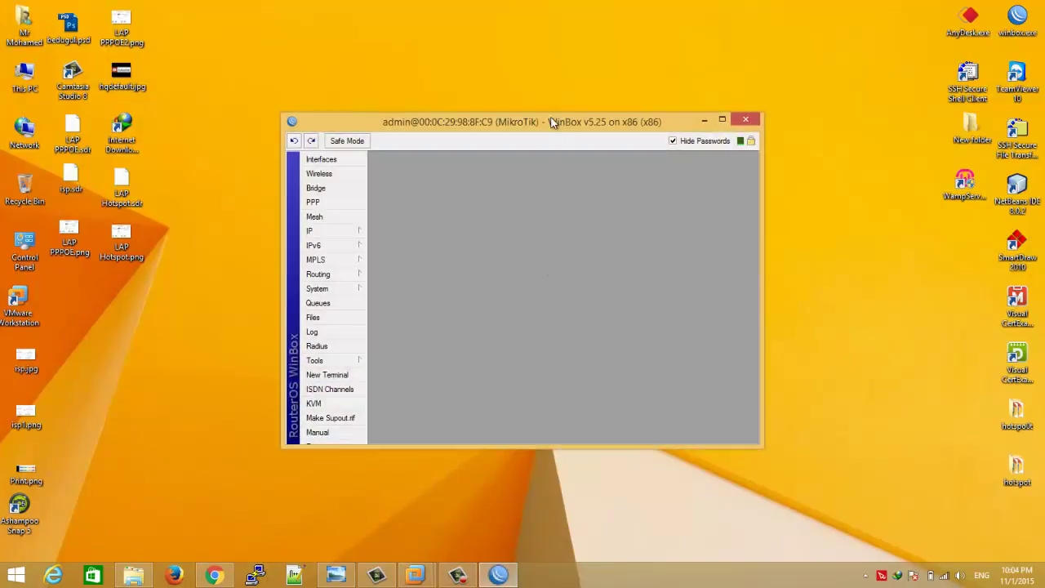
pyautogui.doubleClick(552, 121)
# - In the Interfaces list, rename ether1 to WAN and ether2 to LAN
pyautogui.click(63, 115)
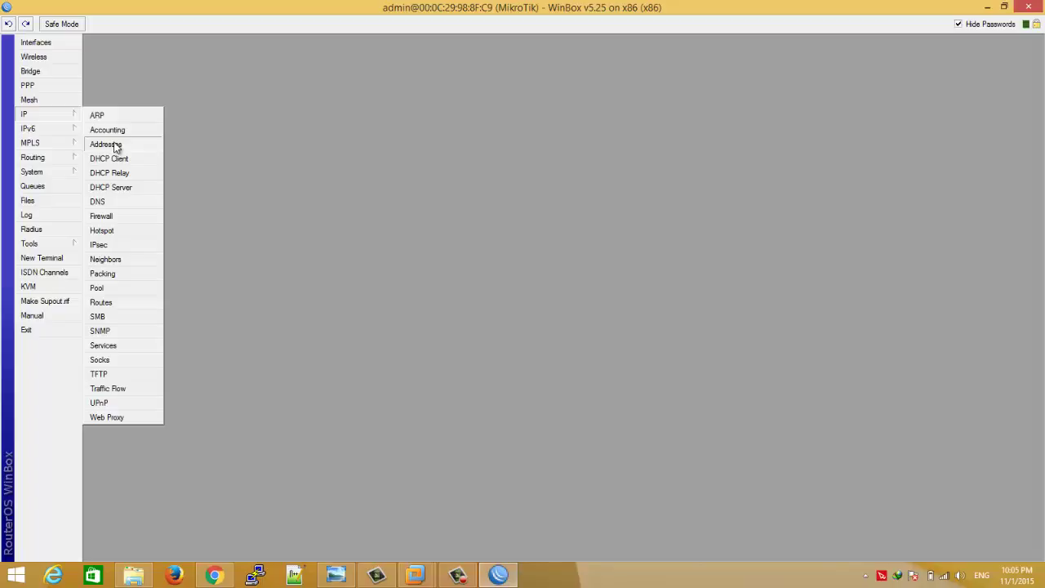
pyautogui.click(57, 42)
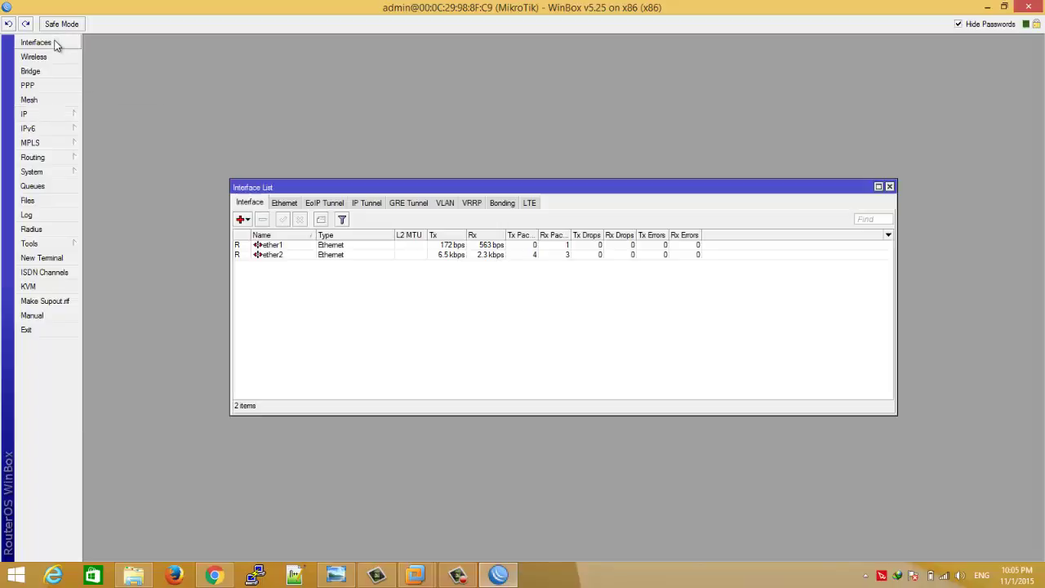
pyautogui.doubleClick(303, 246)
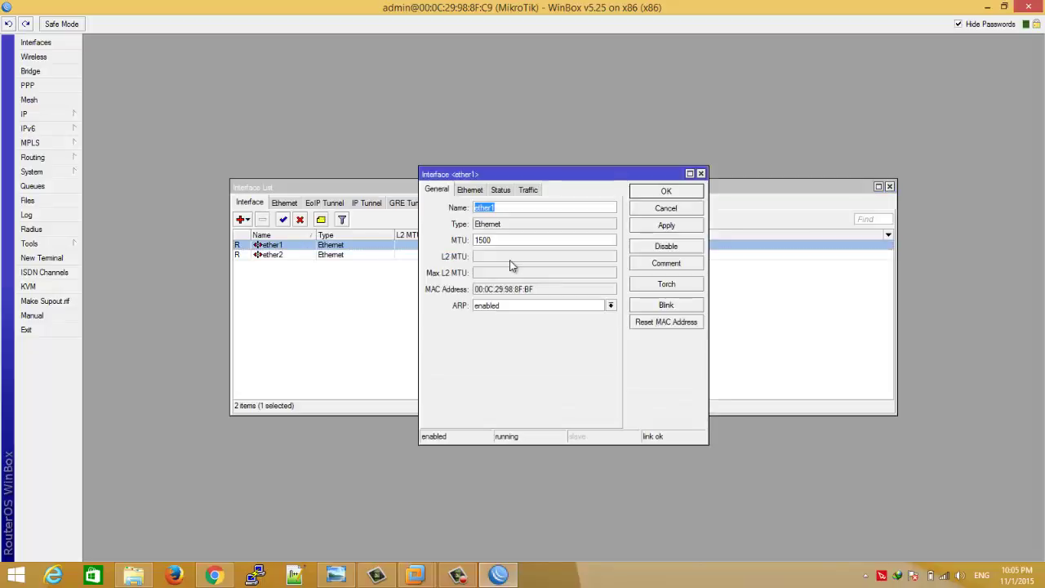
pyautogui.write('WAN')
pyautogui.click(690, 192)
pyautogui.doubleClick(393, 256)
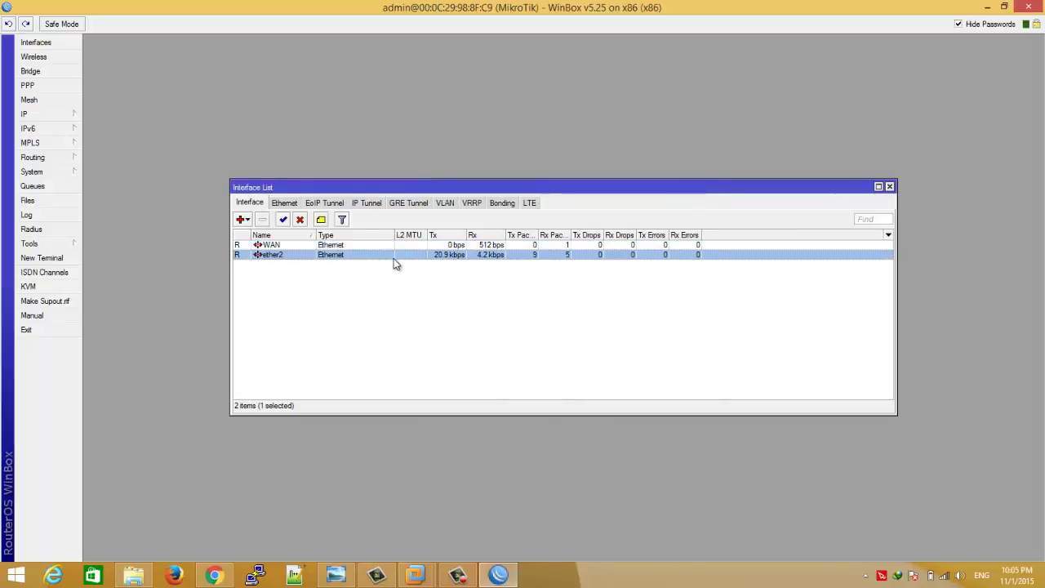
pyautogui.write('L')
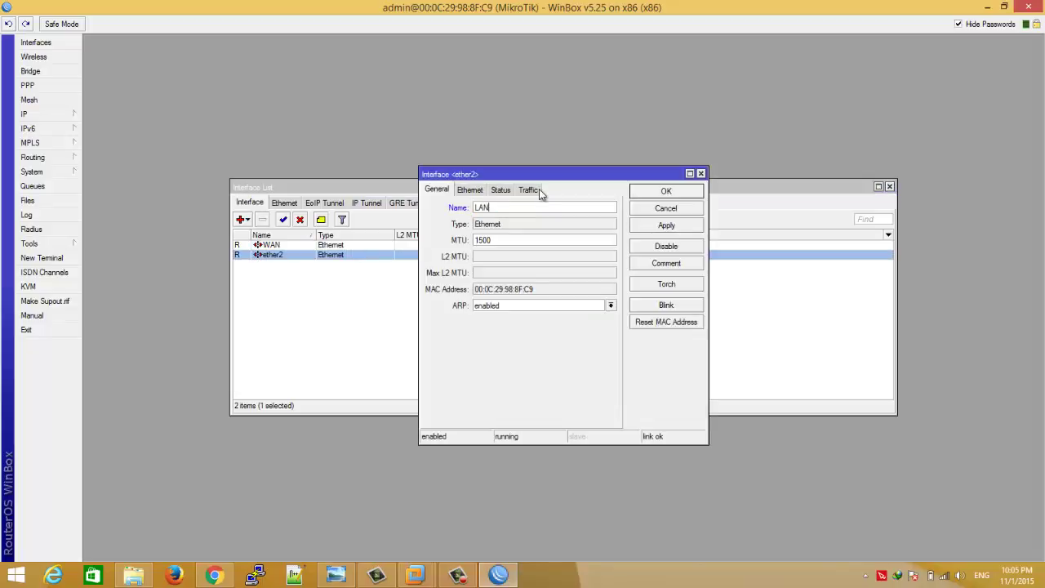
pyautogui.write('AN')
pyautogui.click(655, 194)
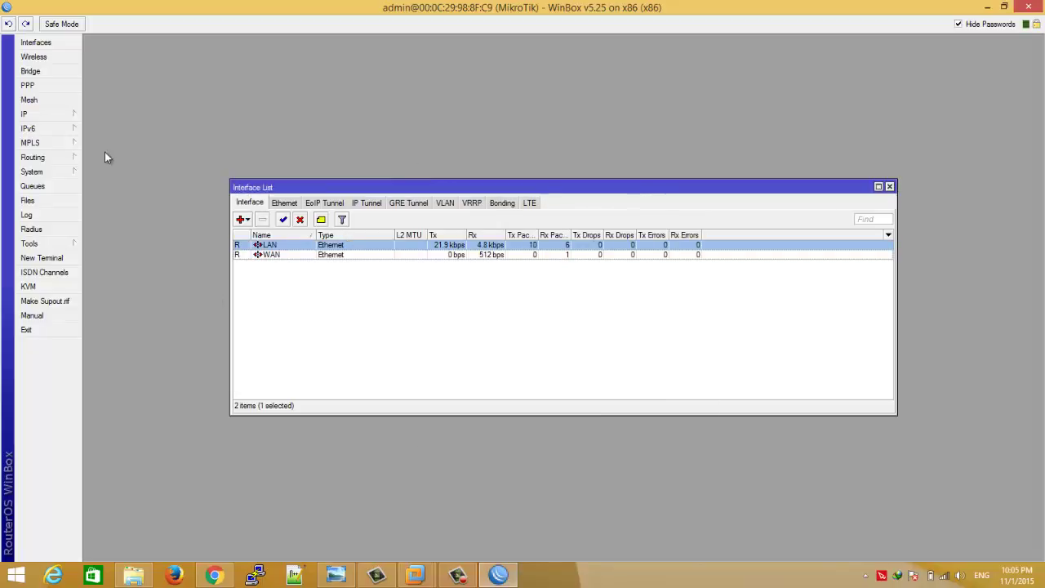
pyautogui.click(73, 112)
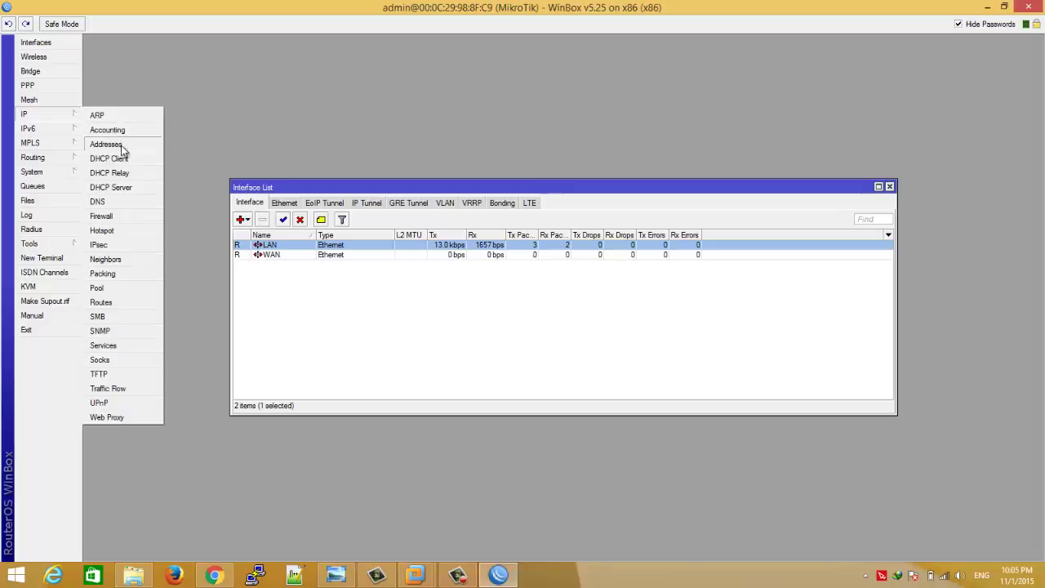
# - Add the IP address 192.168.1.6/24 on the WAN interface
pyautogui.click(121, 146)
pyautogui.click(463, 211)
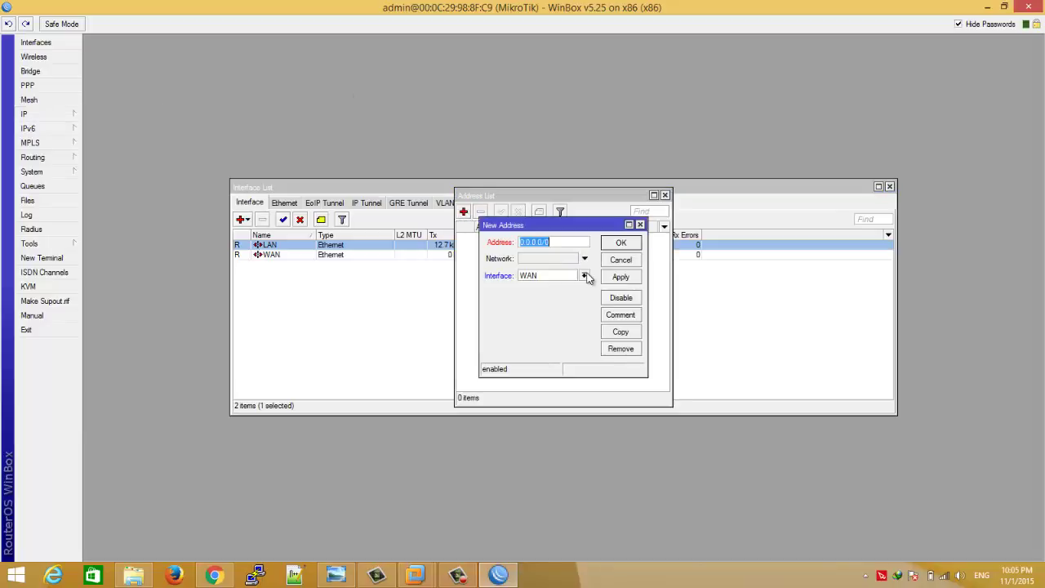
pyautogui.write('192.168.1.6')
pyautogui.press('BackSpace')
pyautogui.write('6')
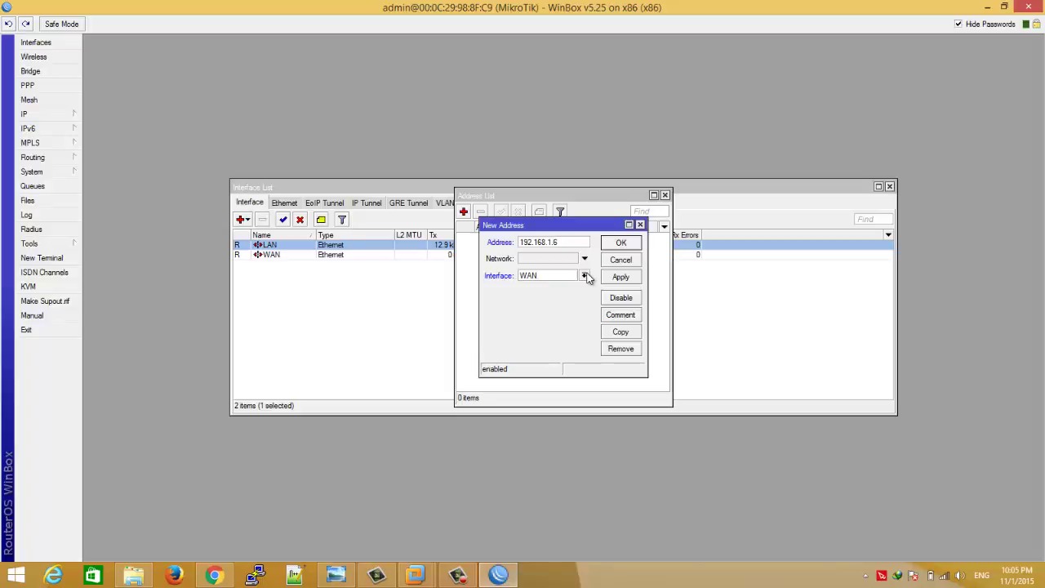
pyautogui.write('/24')
pyautogui.click(624, 245)
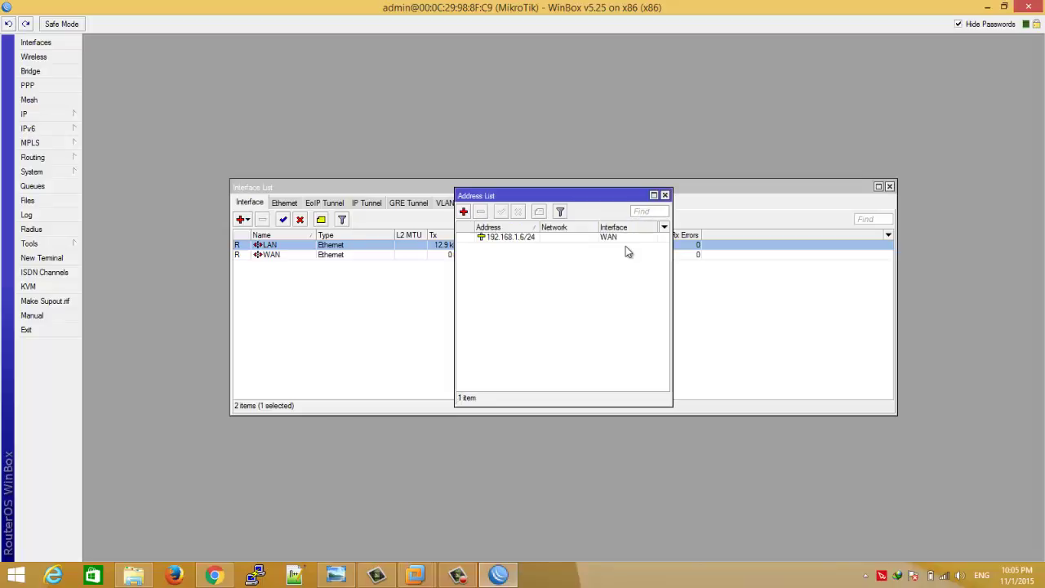
# - Ping 192.168.1.1 through WAN with the Ping tool and confirm all five replies
pyautogui.click(75, 249)
pyautogui.click(137, 381)
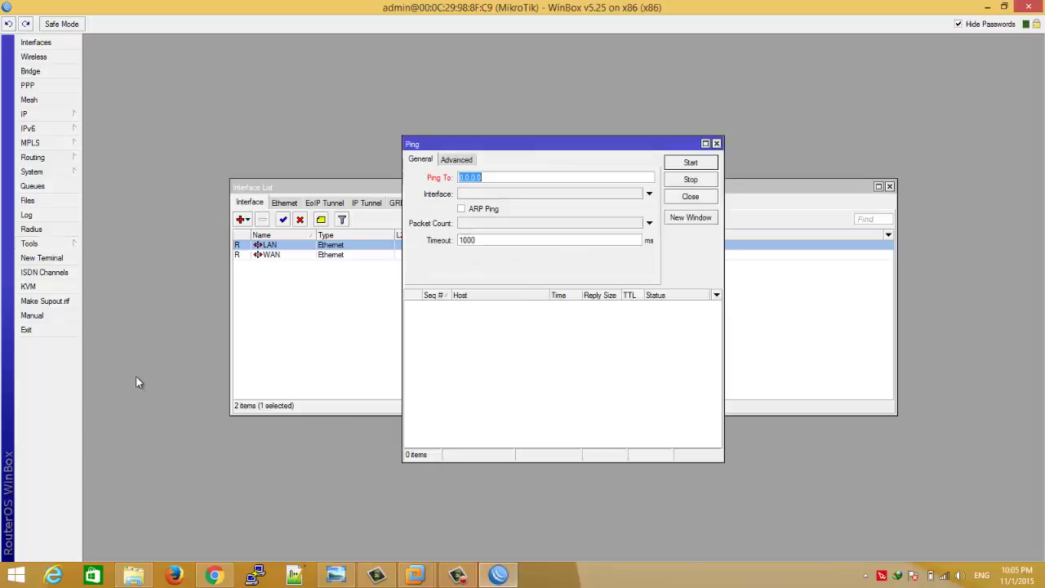
pyautogui.write('192.168.1.1')
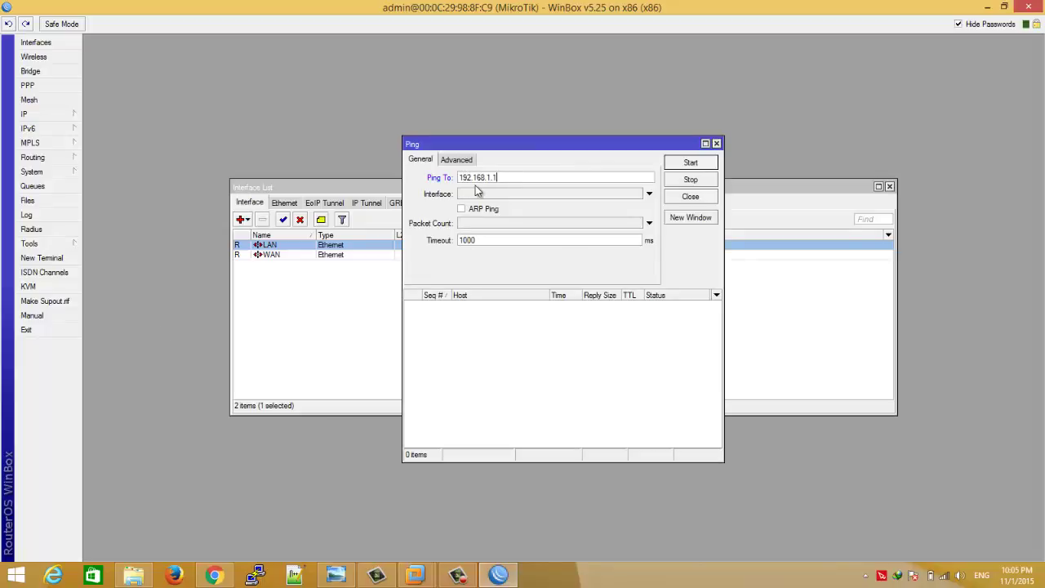
pyautogui.click(482, 194)
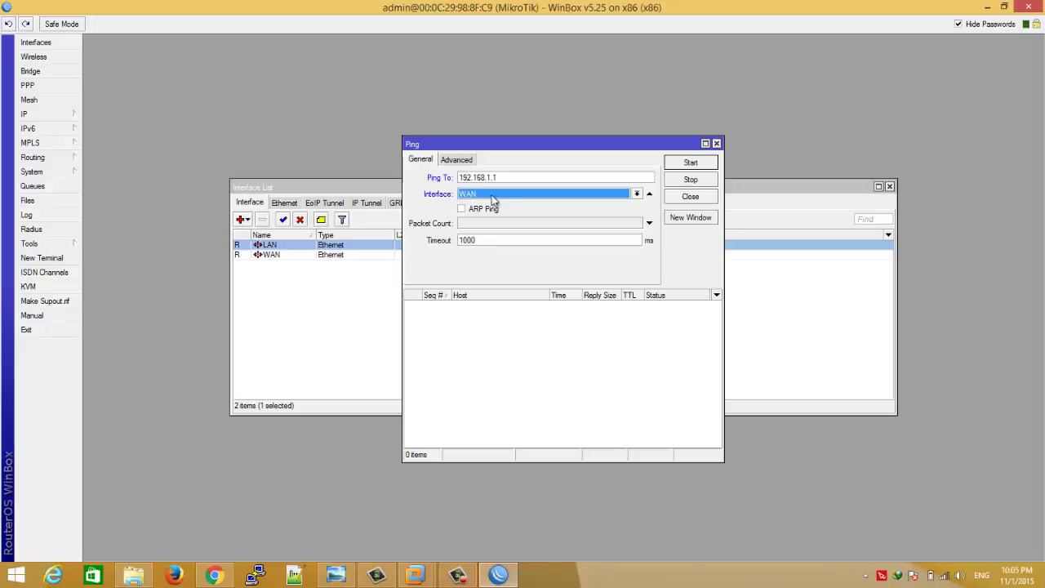
pyautogui.click(494, 205)
pyautogui.click(687, 164)
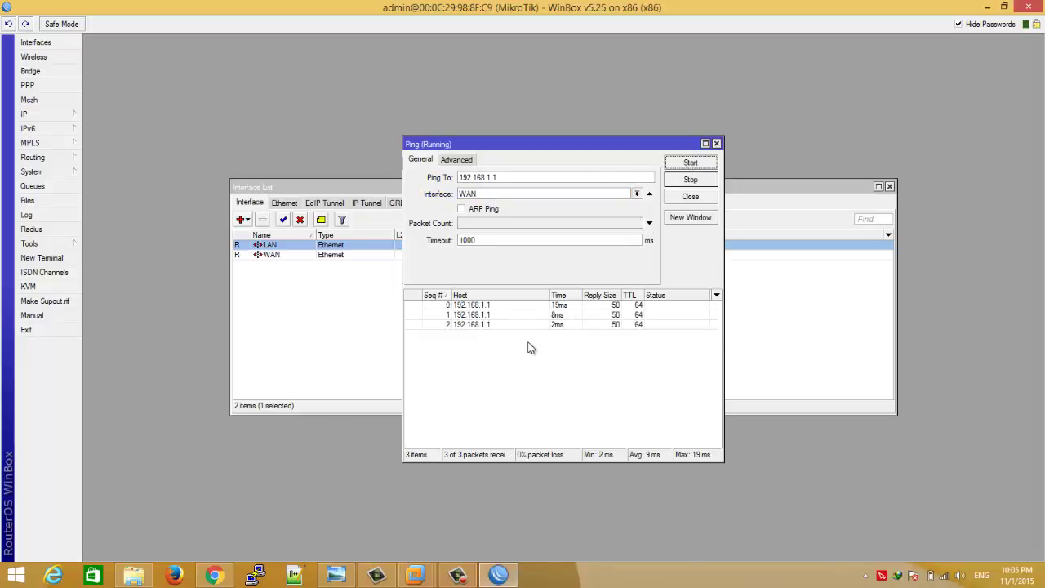
pyautogui.click(717, 143)
# - Add address 10.0.0.1/24 on the LAN interface in IP > Addresses
pyautogui.click(463, 212)
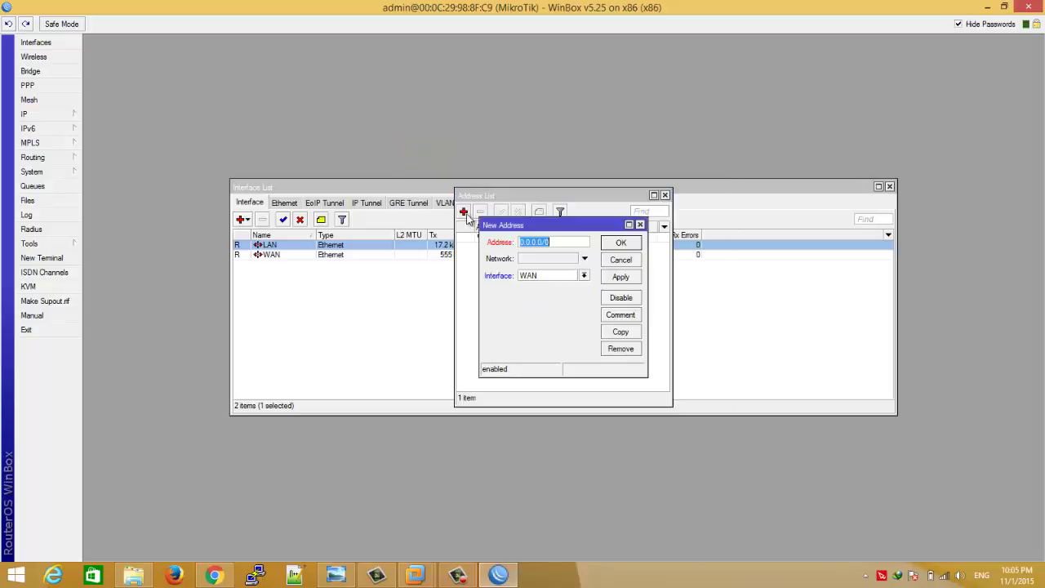
pyautogui.write('10.0.')
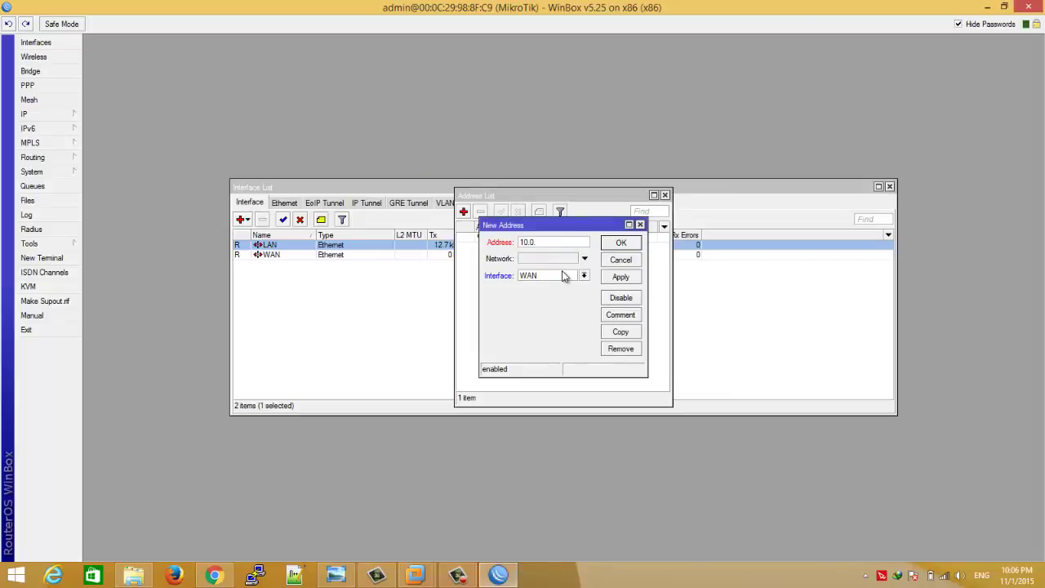
pyautogui.write('0.1/24')
pyautogui.click(584, 276)
pyautogui.click(555, 283)
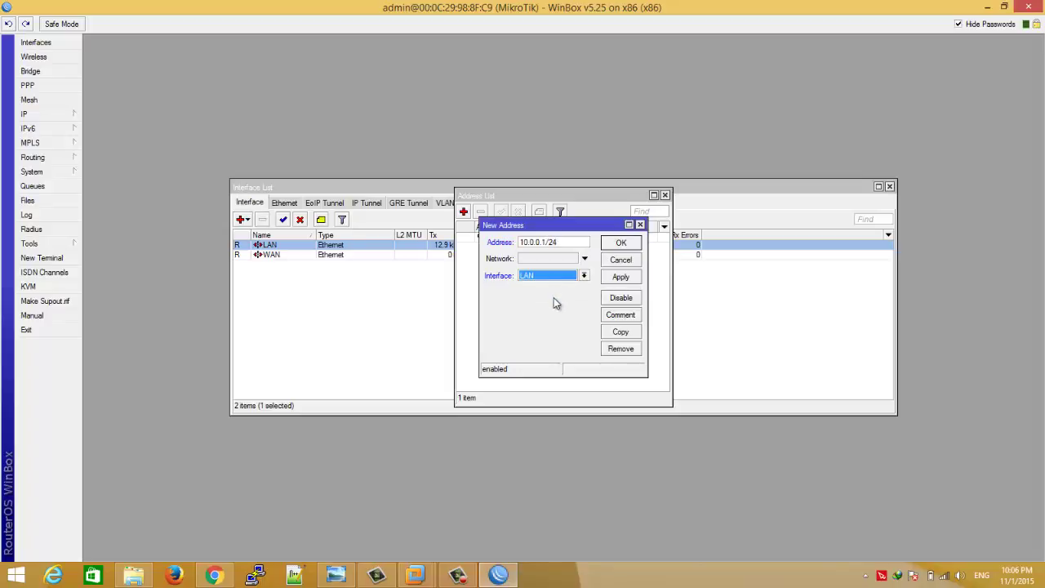
pyautogui.click(618, 244)
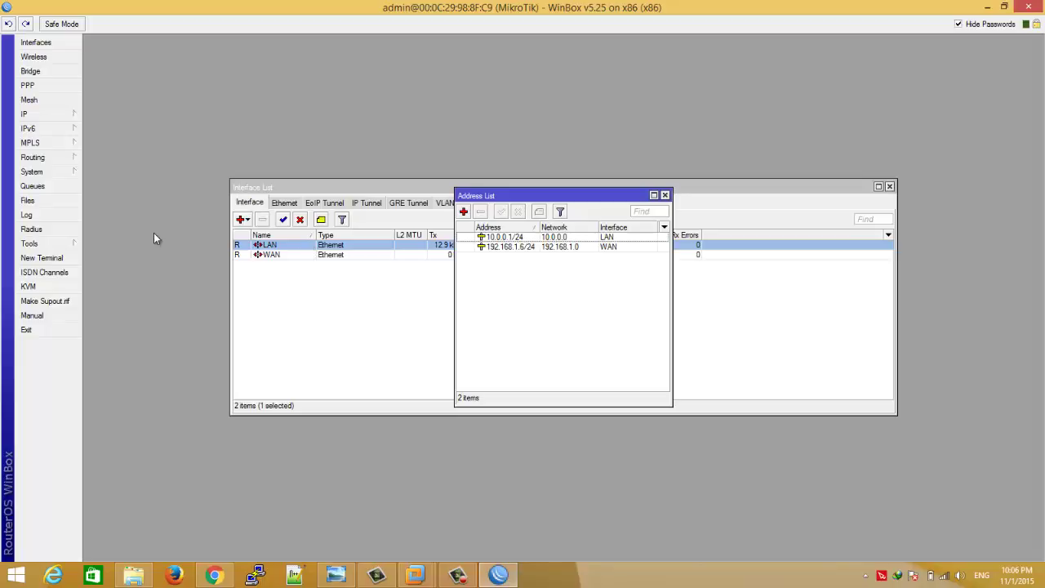
pyautogui.click(68, 112)
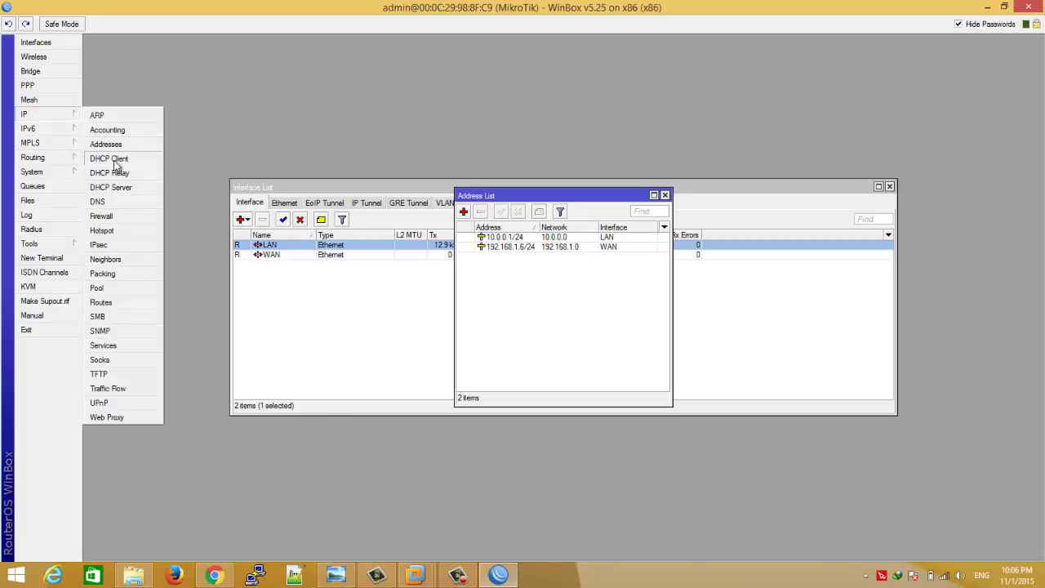
# - Set DNS servers 8.8.8.8 and 8.8.4.4 and enable Allow Remote Requests
pyautogui.click(102, 201)
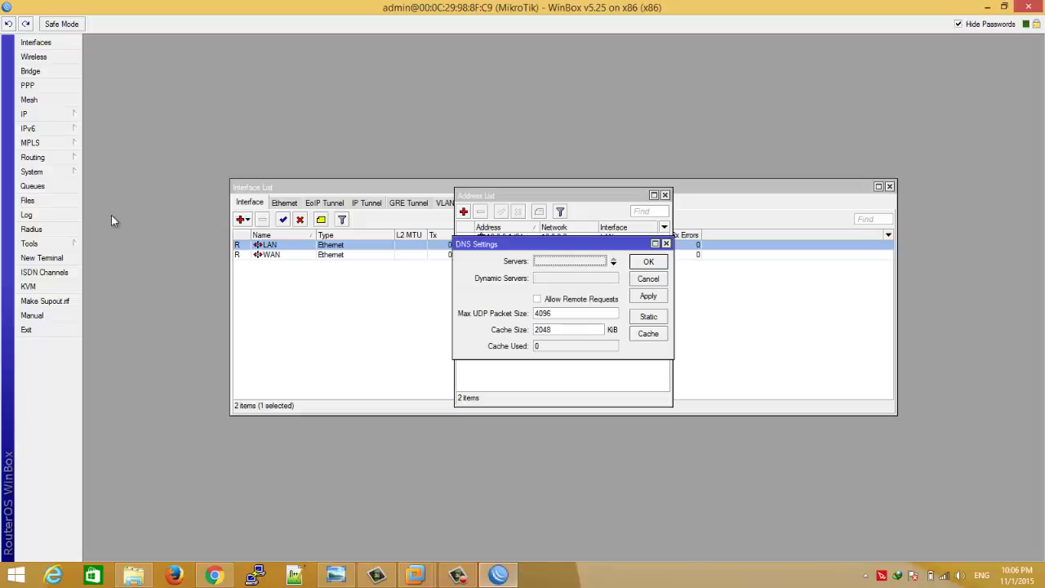
pyautogui.click(587, 260)
pyautogui.write('8.8')
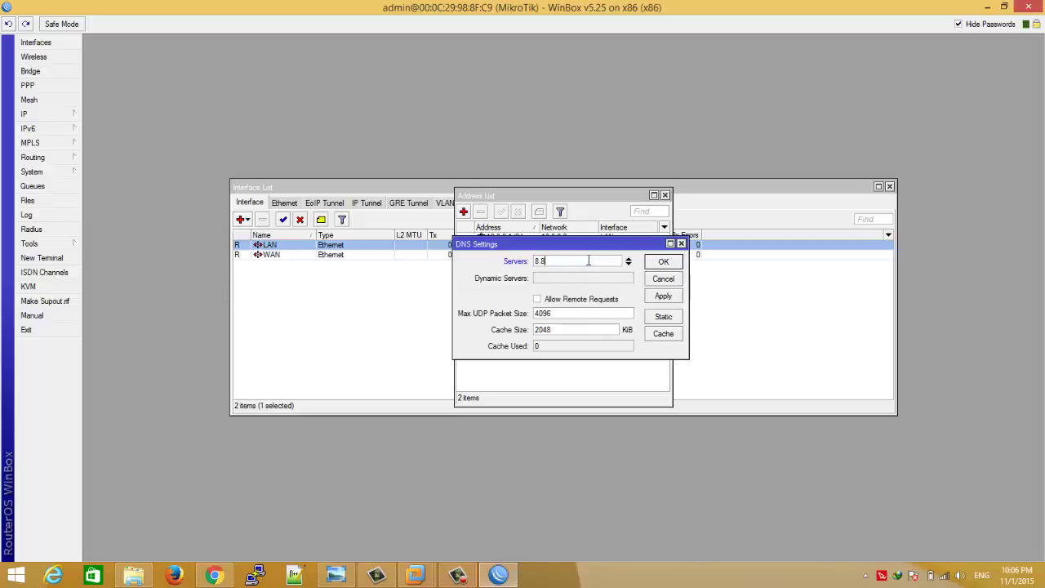
pyautogui.write('.8.8')
pyautogui.click(629, 264)
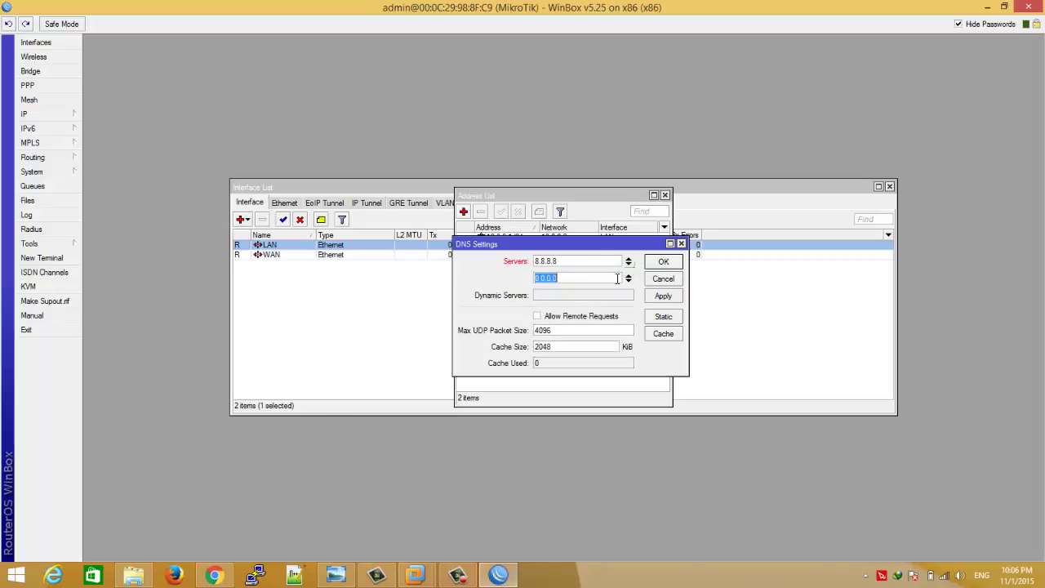
pyautogui.write('8.8.4.4')
pyautogui.click(602, 318)
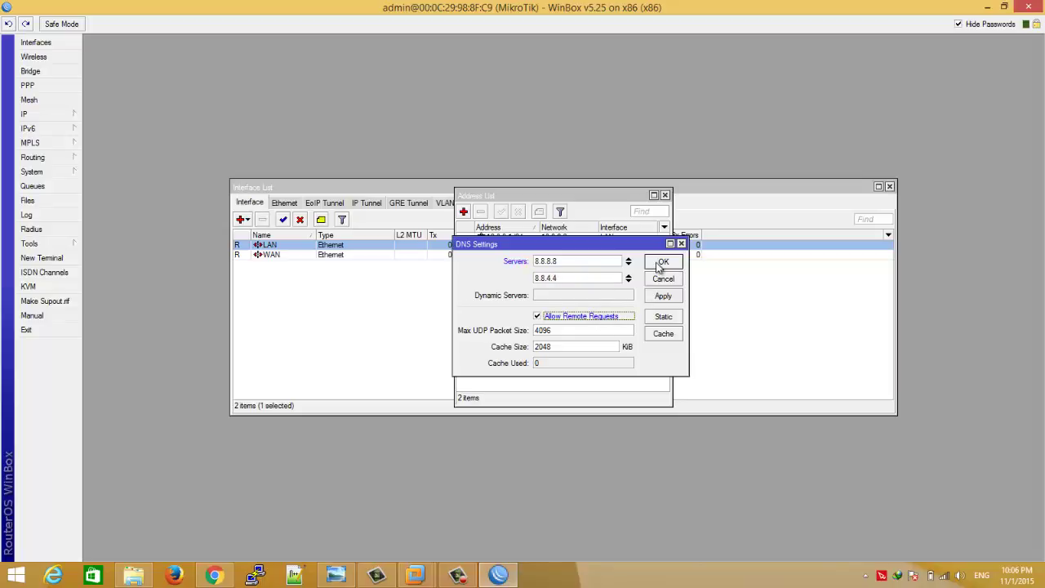
pyautogui.click(662, 262)
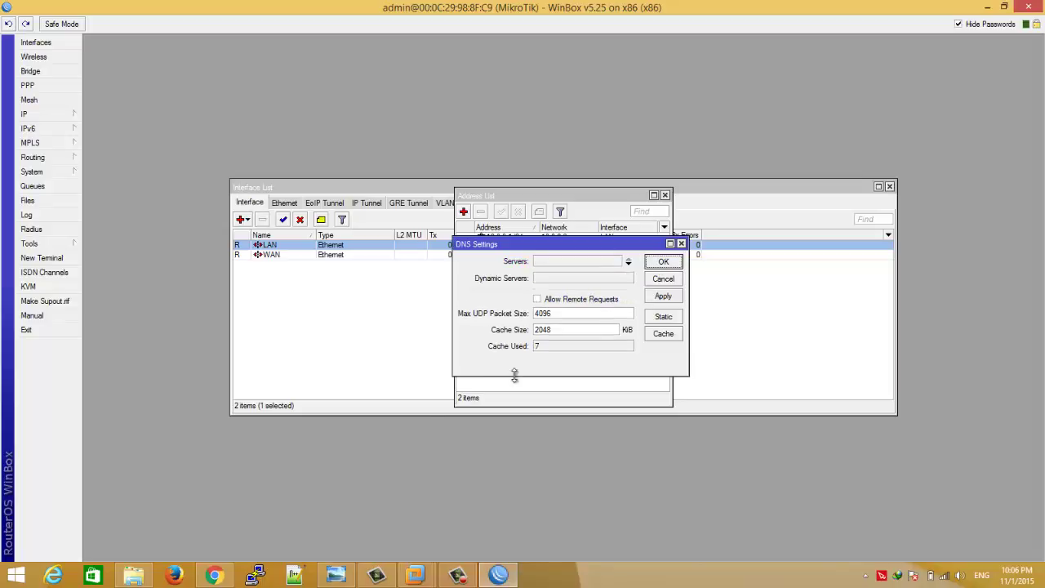
pyautogui.click(661, 262)
# - Reopen IP > DNS to verify the saved servers, then close it
pyautogui.click(48, 121)
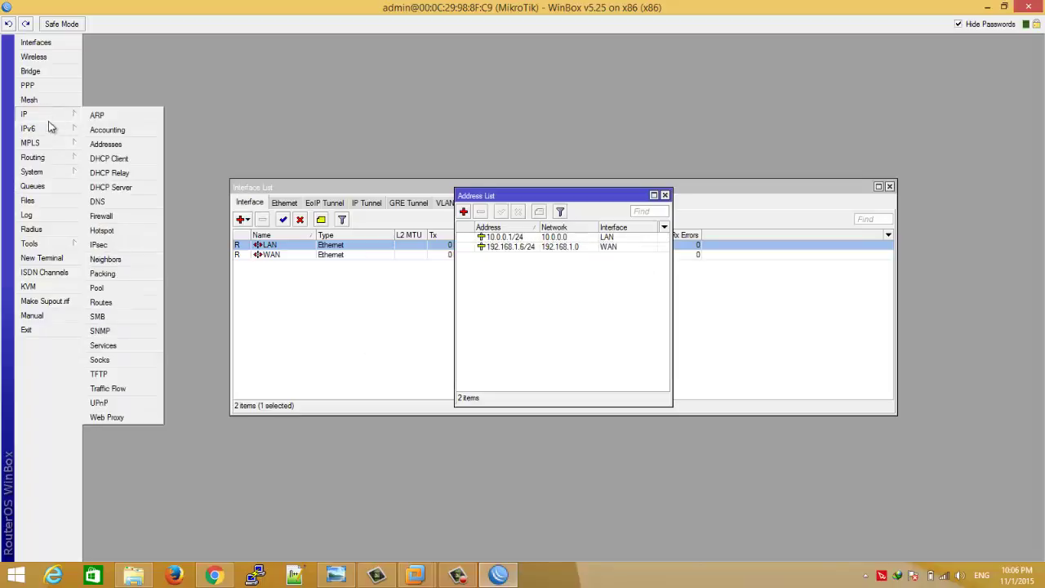
pyautogui.click(125, 201)
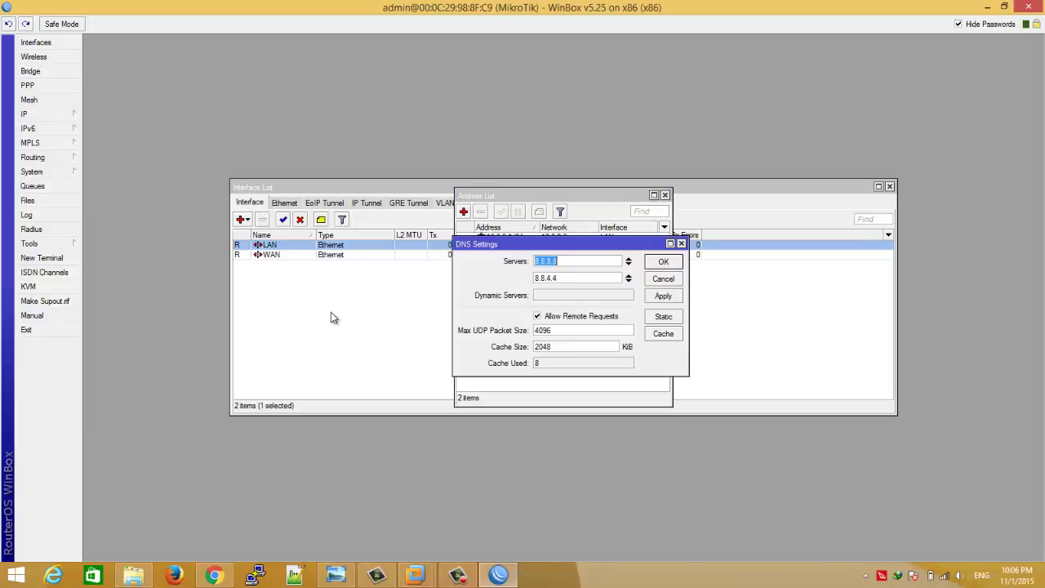
pyautogui.click(663, 261)
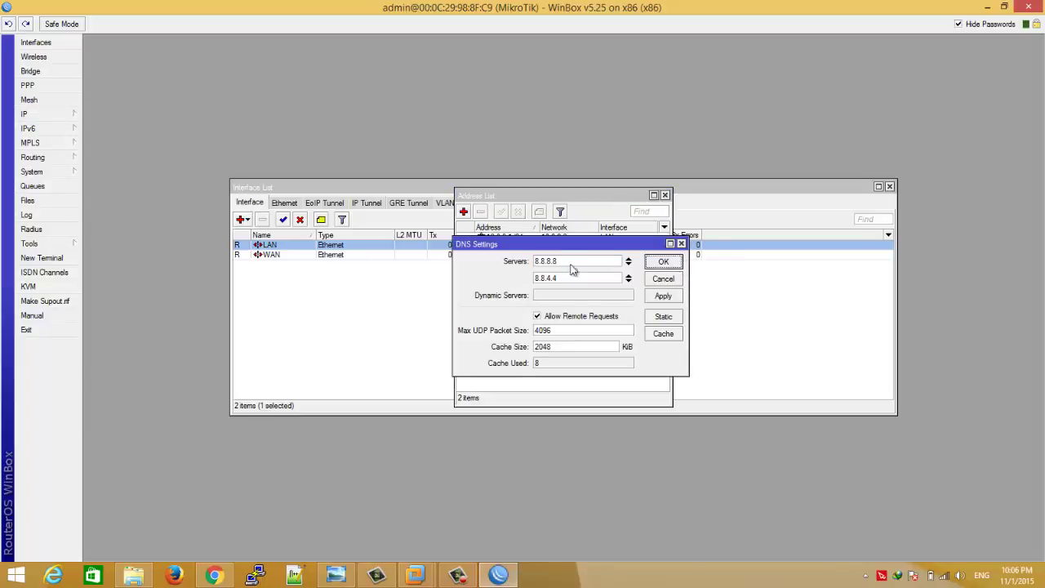
pyautogui.click(670, 263)
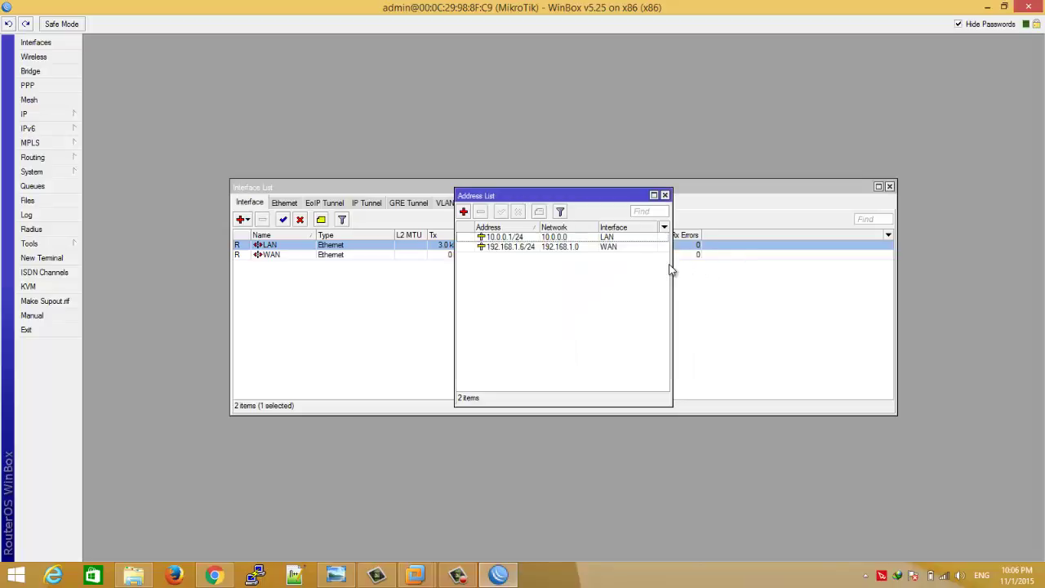
pyautogui.click(57, 120)
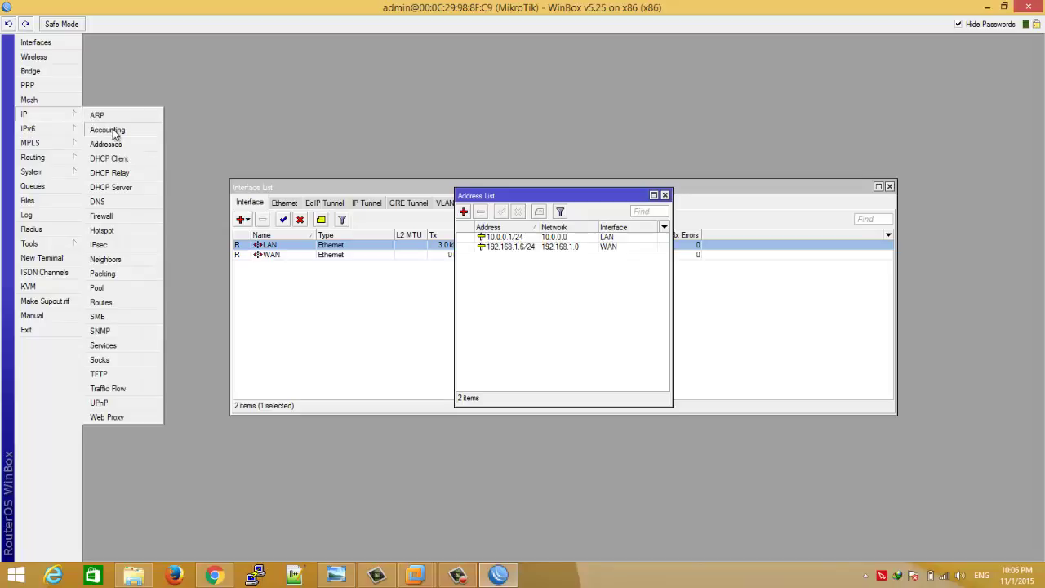
# - Open IP > DHCP Server and IP > Pool, then close the WinBox window
pyautogui.click(113, 187)
pyautogui.click(43, 116)
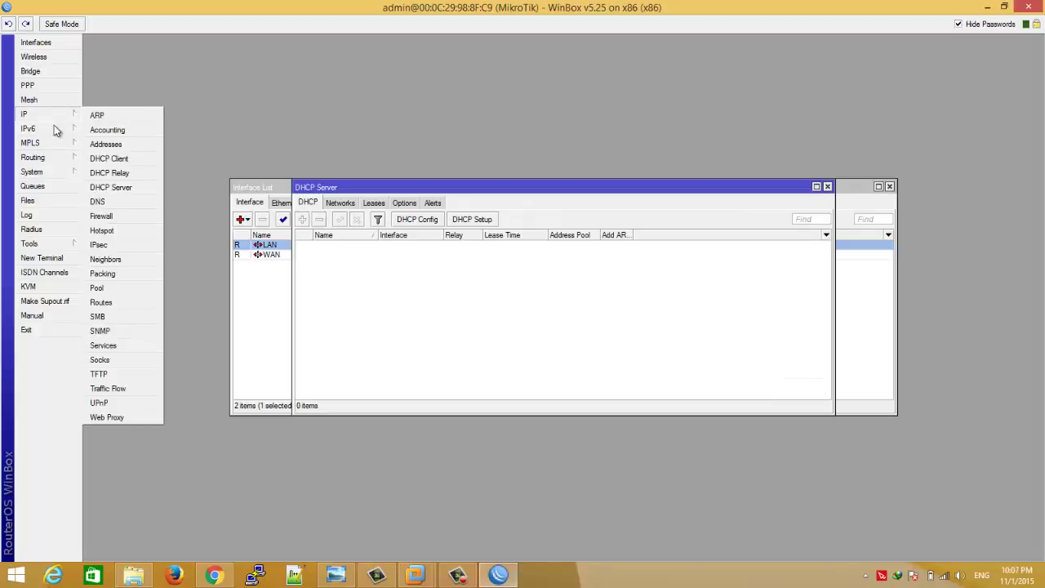
pyautogui.click(120, 291)
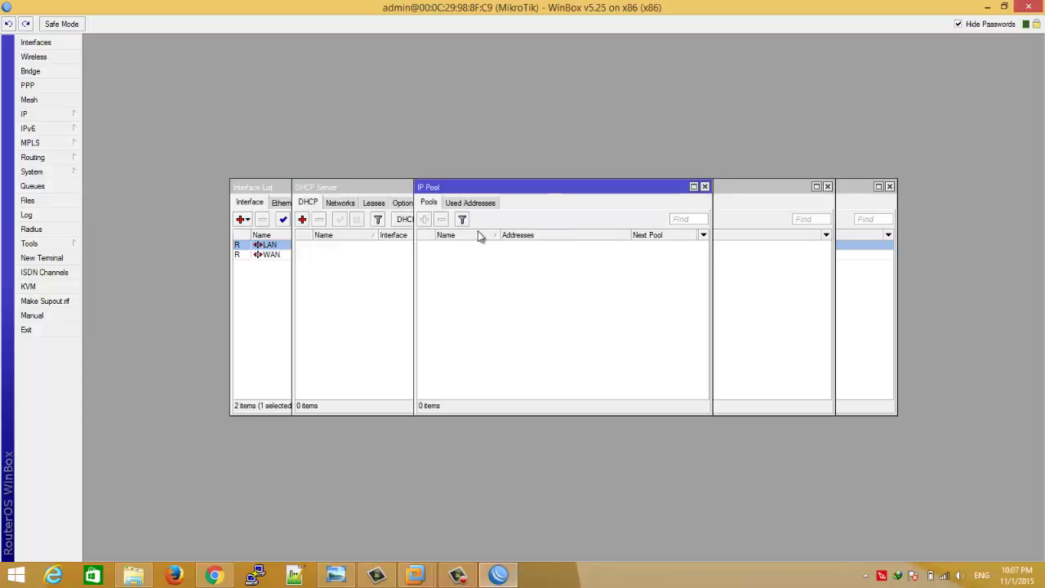
pyautogui.click(1029, 7)
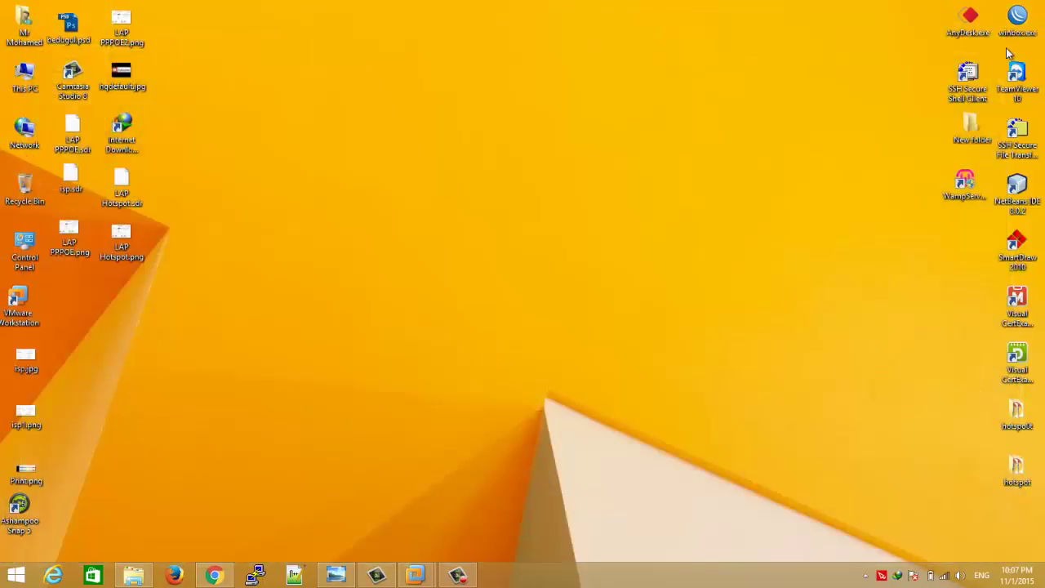
# - Relaunch the WinBox Loader, connect to router 10.0.0.1 and maximize the session window
pyautogui.doubleClick(1016, 18)
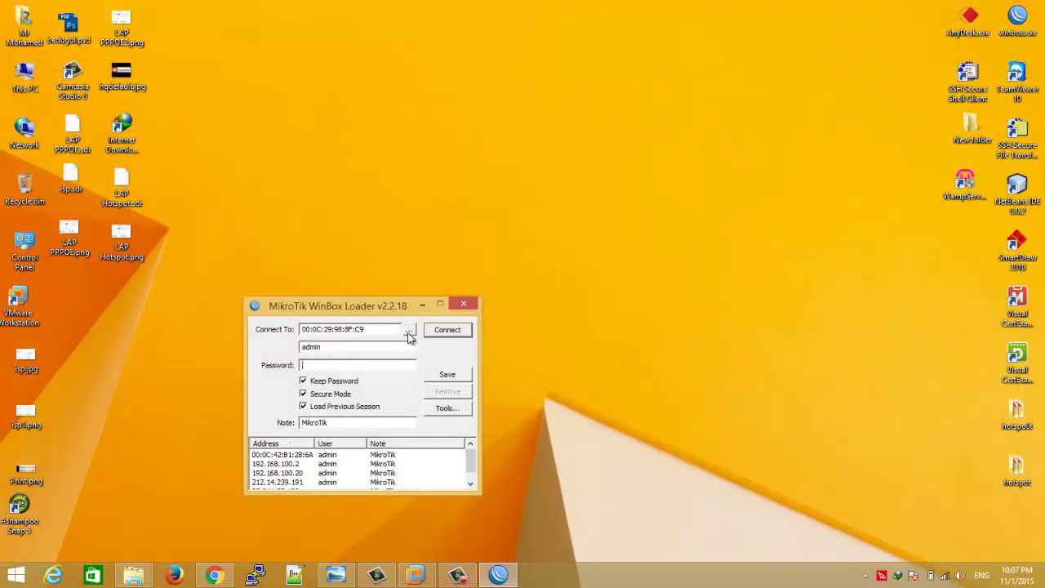
pyautogui.click(409, 333)
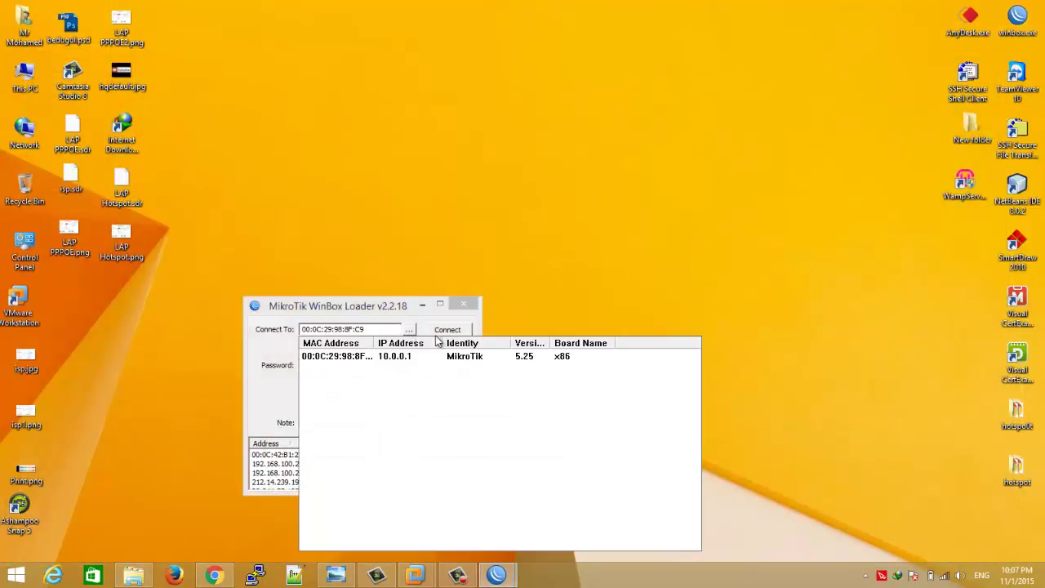
pyautogui.click(447, 329)
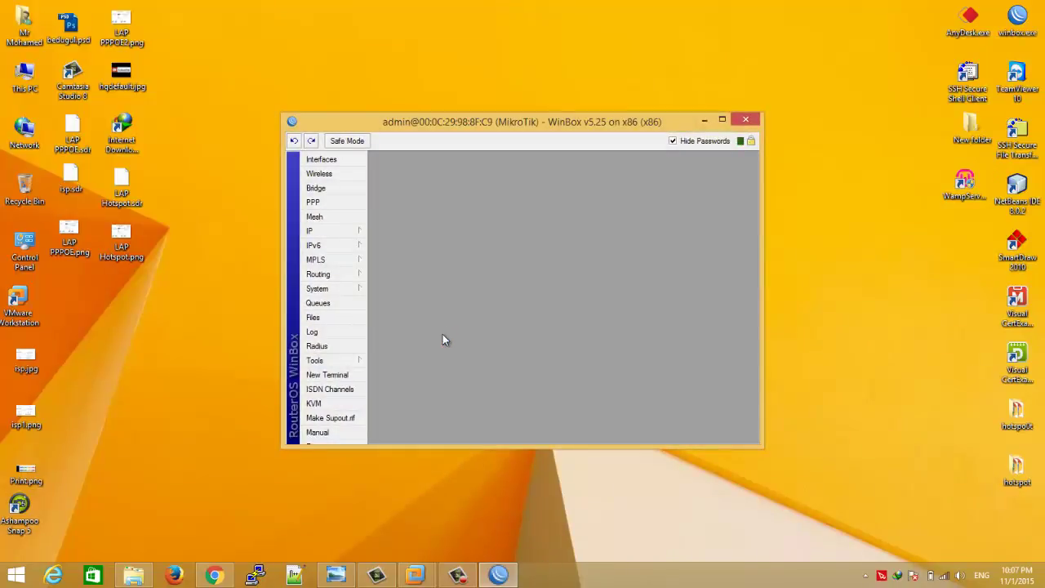
pyautogui.doubleClick(492, 122)
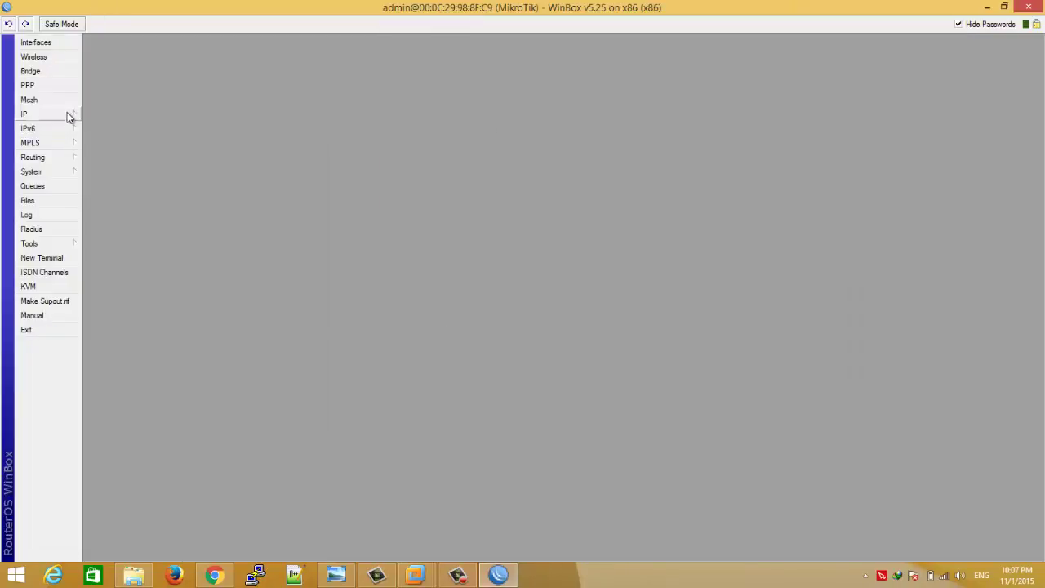
# - Check IP > Addresses and IP > DNS, then open the empty DHCP Server and IP Pool lists
pyautogui.moveTo(67, 115)
pyautogui.click(97, 145)
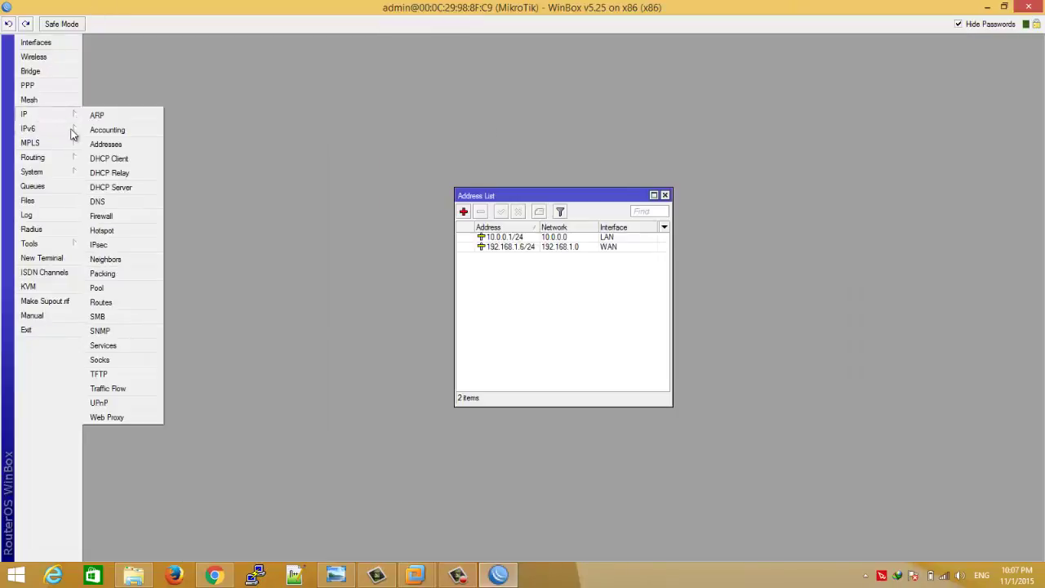
pyautogui.click(98, 202)
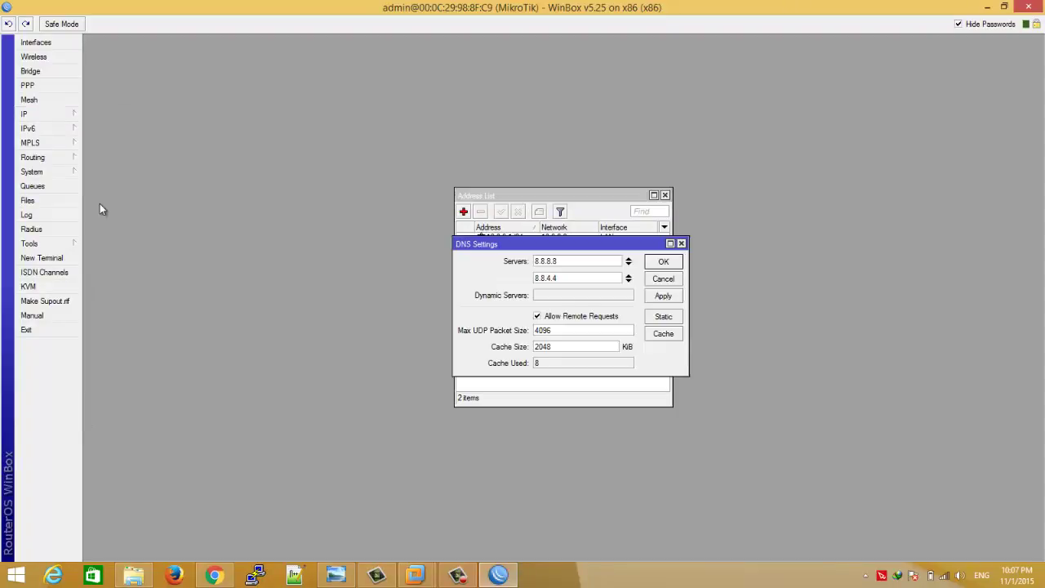
pyautogui.moveTo(51, 116)
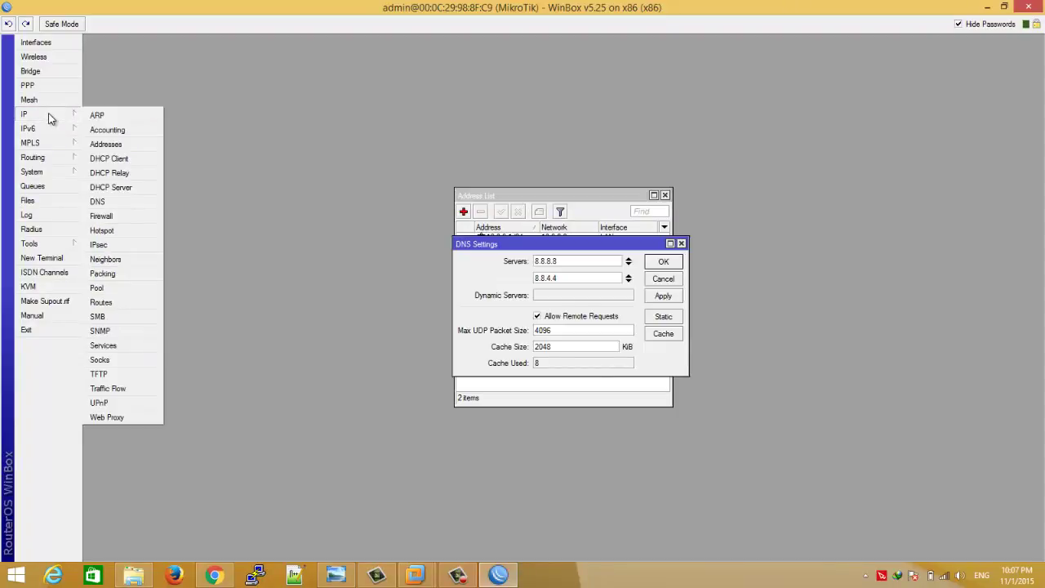
pyautogui.click(133, 188)
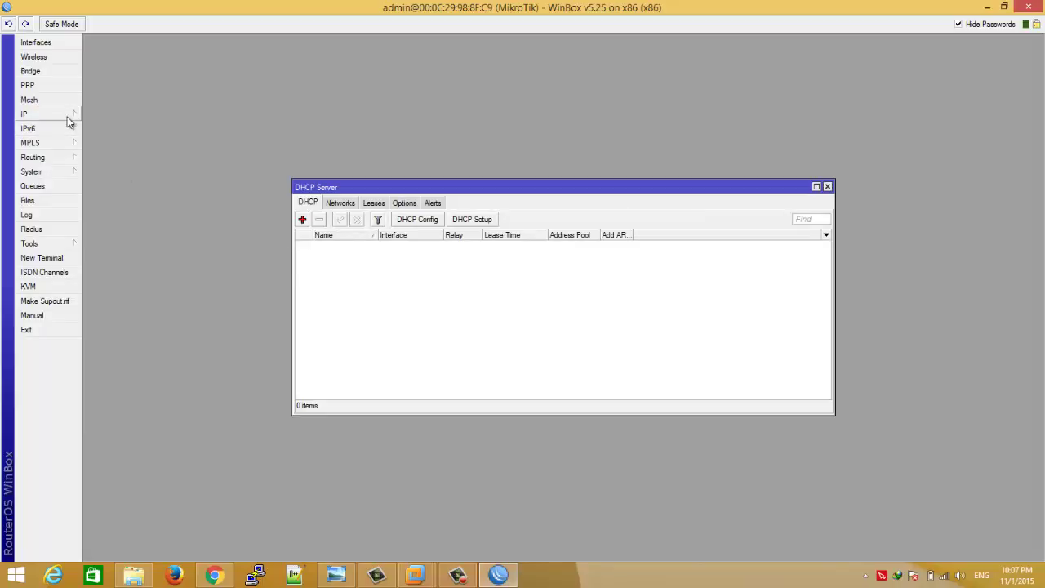
pyautogui.moveTo(69, 121)
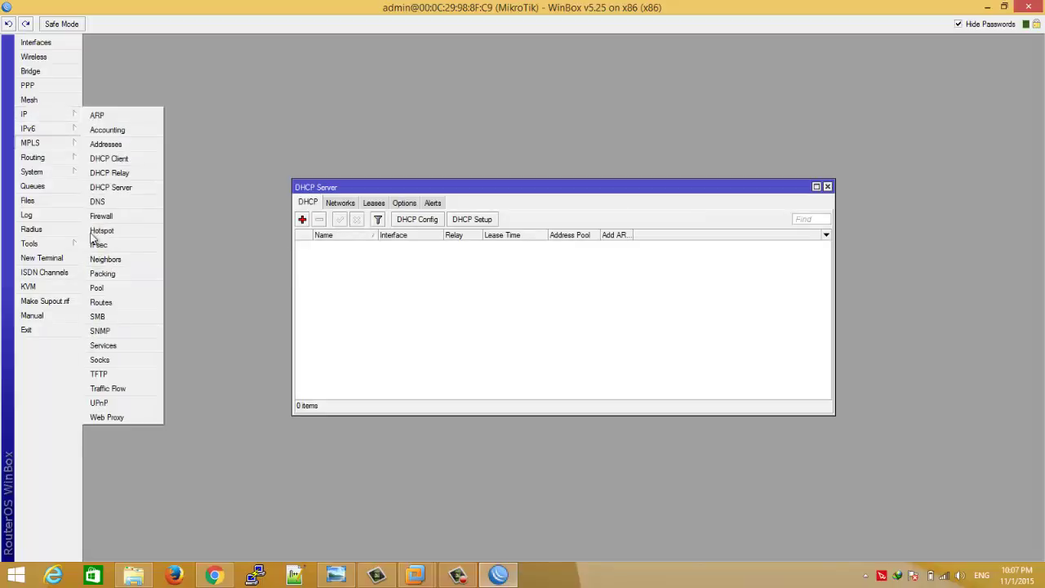
pyautogui.click(103, 289)
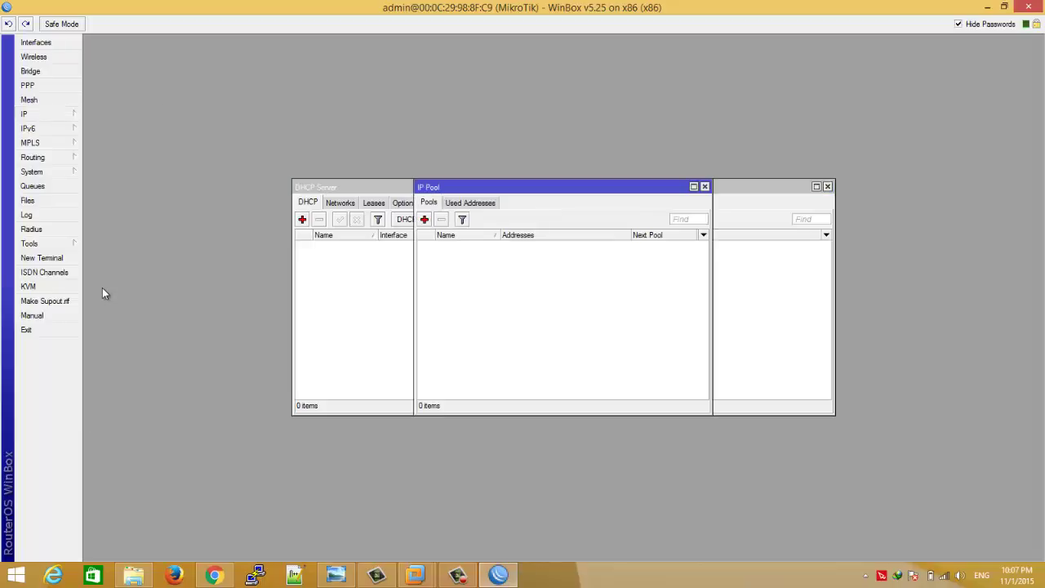
# - Create IP pool Pool-Hotspot with address range 10.0.0.2-10.0.0.254
pyautogui.click(425, 219)
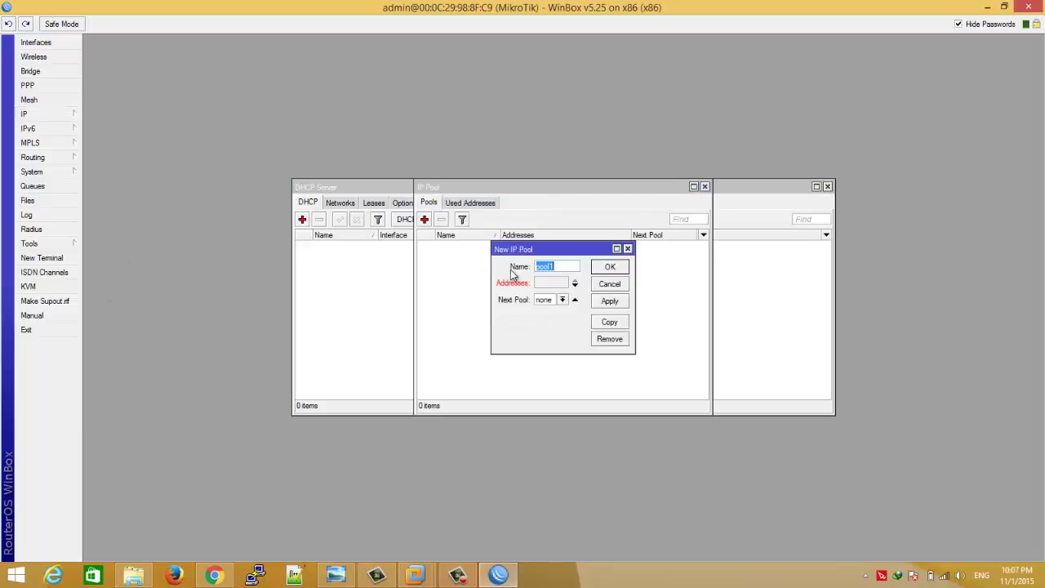
pyautogui.write('poo')
pyautogui.press('BackSpace')
pyautogui.press('BackSpace')
pyautogui.press('BackSpace')
pyautogui.press('BackSpace')
pyautogui.write('Pool-Hotspot')
pyautogui.click(554, 283)
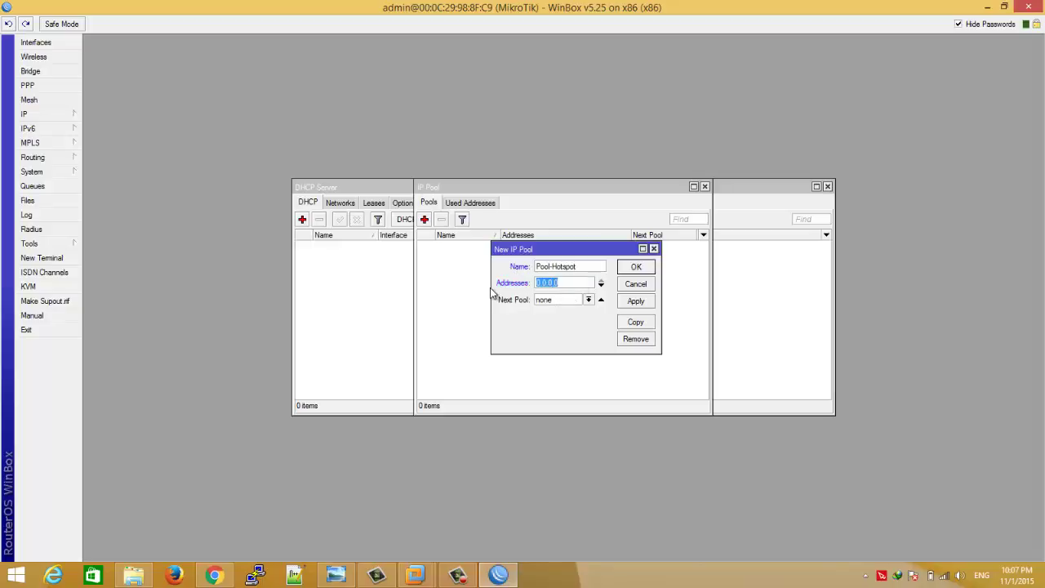
pyautogui.write('192.168')
pyautogui.press('BackSpace')
pyautogui.press('BackSpace')
pyautogui.press('BackSpace')
pyautogui.press('BackSpace')
pyautogui.press('BackSpace')
pyautogui.press('BackSpace')
pyautogui.write('10.0.0.1')
pyautogui.write('2-10.0.0.254')
pyautogui.click(636, 267)
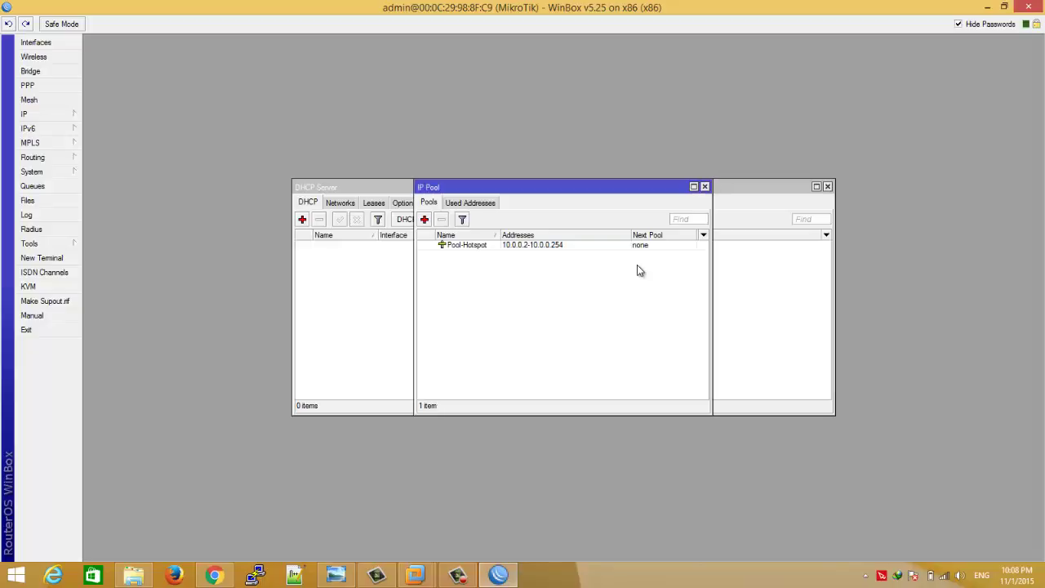
pyautogui.click(336, 253)
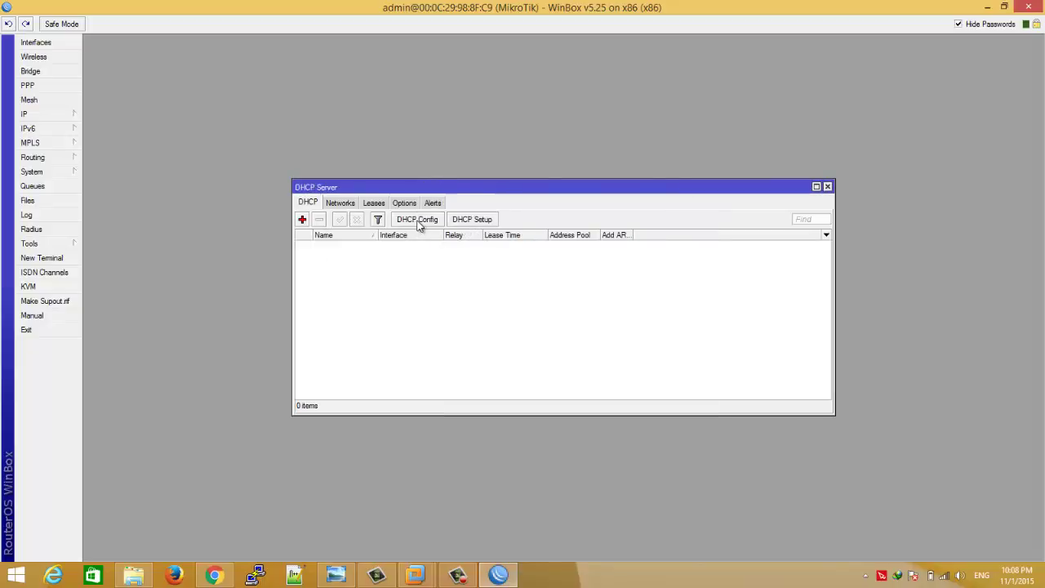
# - Start the DHCP Setup wizard instead of a manual entry and pick LAN as interface
pyautogui.click(302, 220)
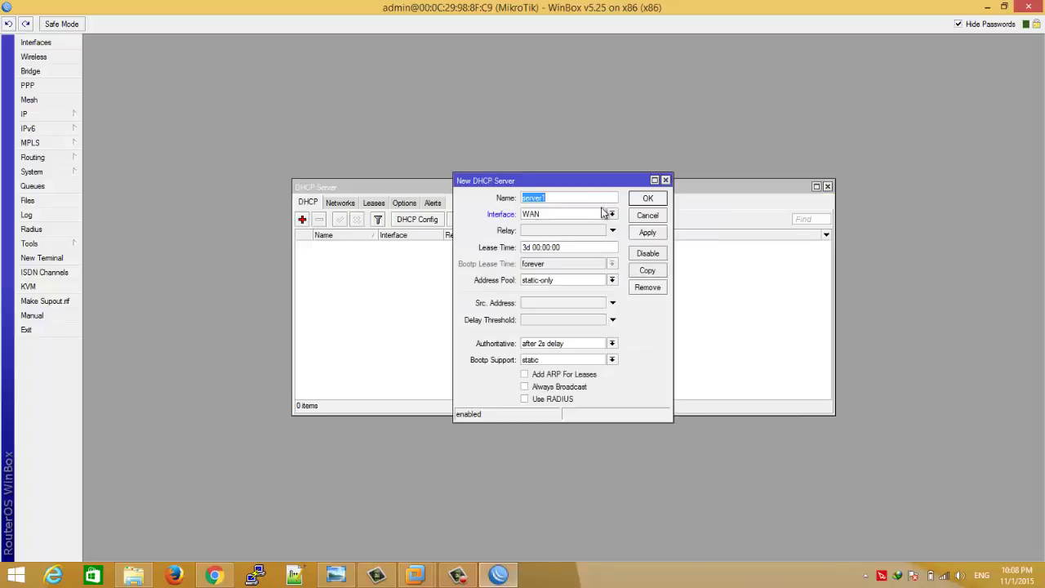
pyautogui.click(666, 180)
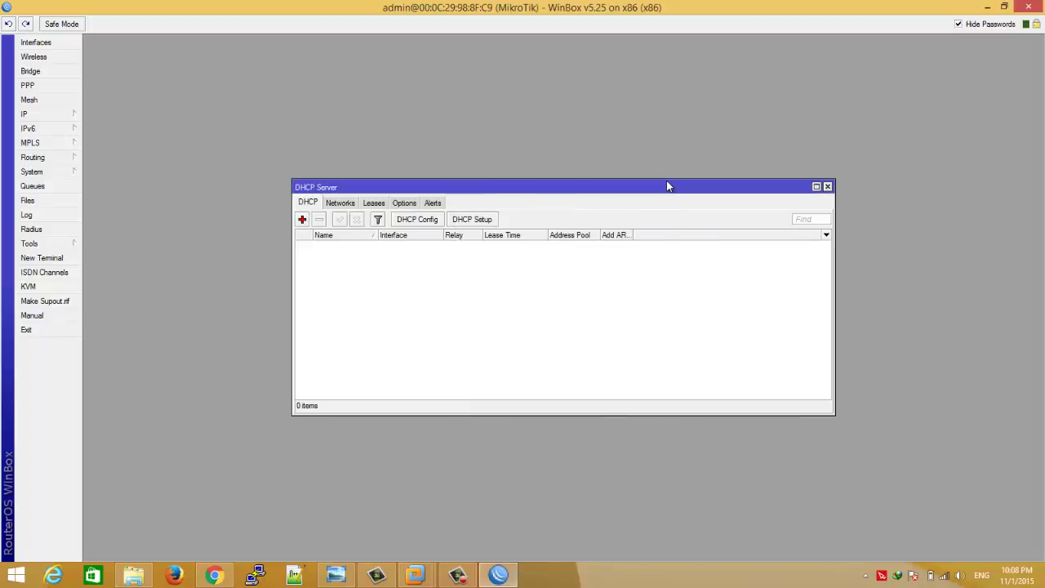
pyautogui.click(472, 220)
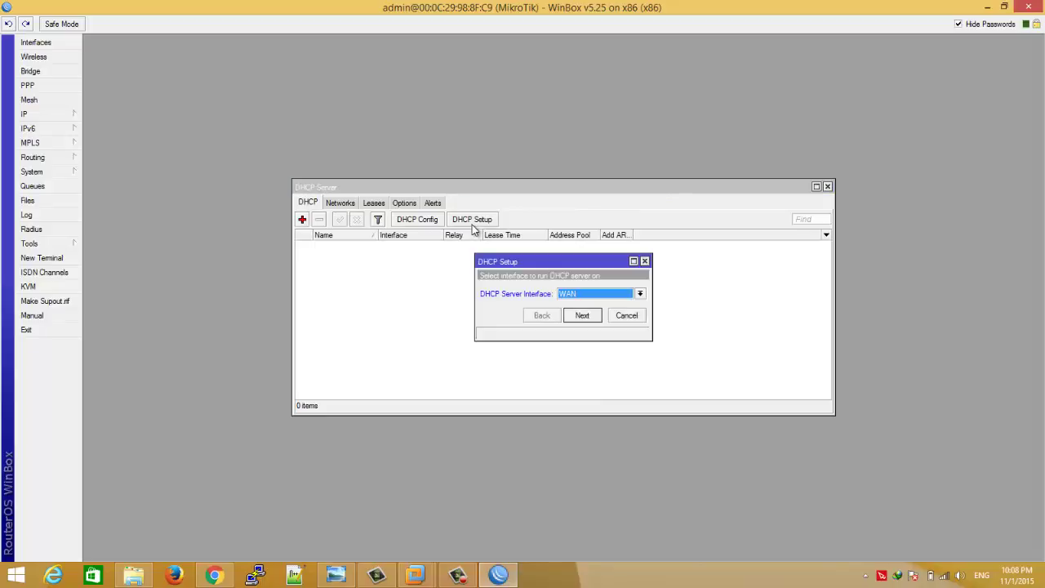
pyautogui.click(608, 298)
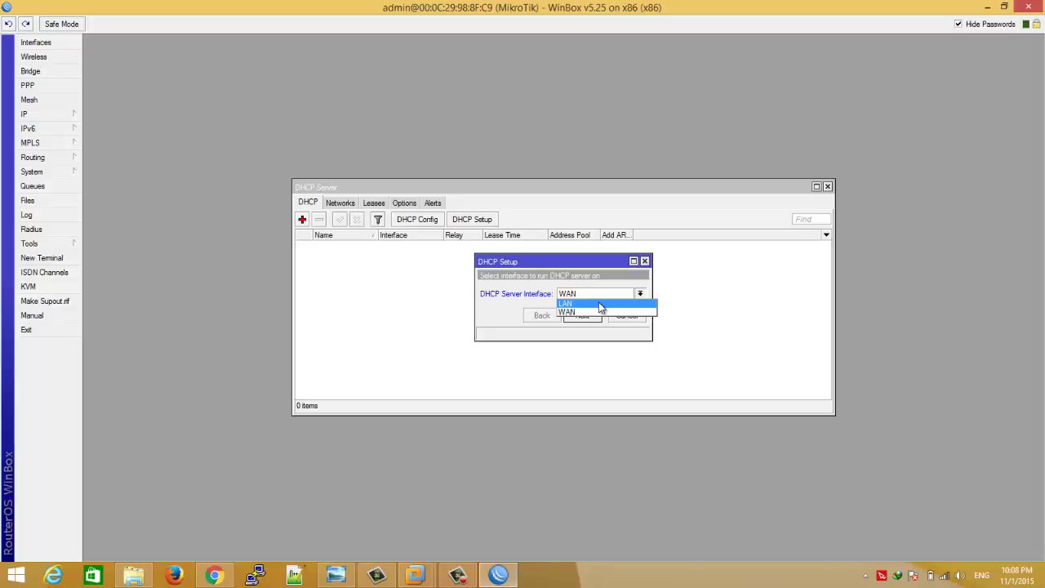
pyautogui.click(600, 304)
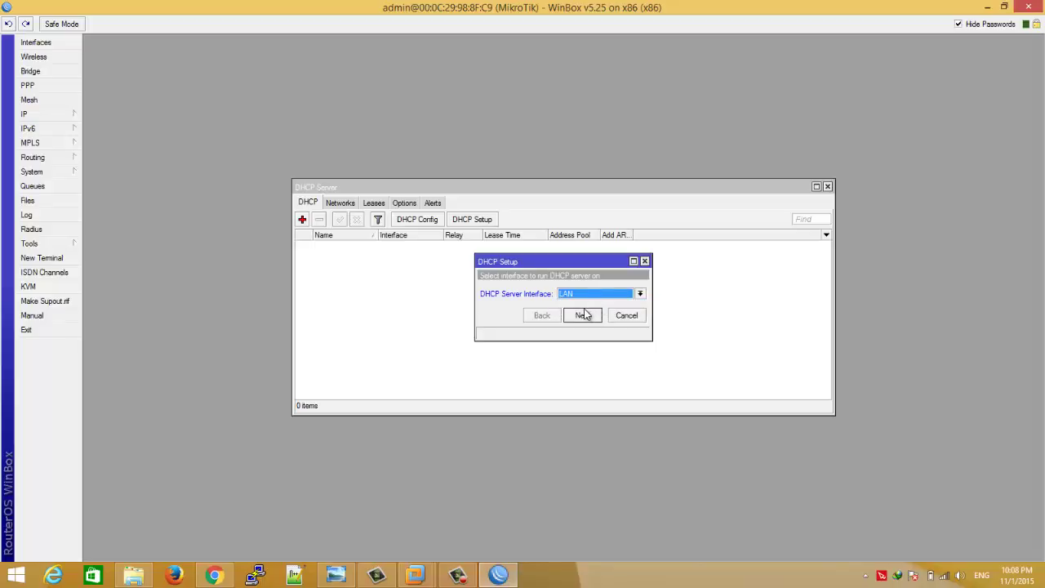
# - Advance the wizard, accepting LAN, address space 10.0.0.0/24 and gateway 10.0.0.1
pyautogui.click(583, 319)
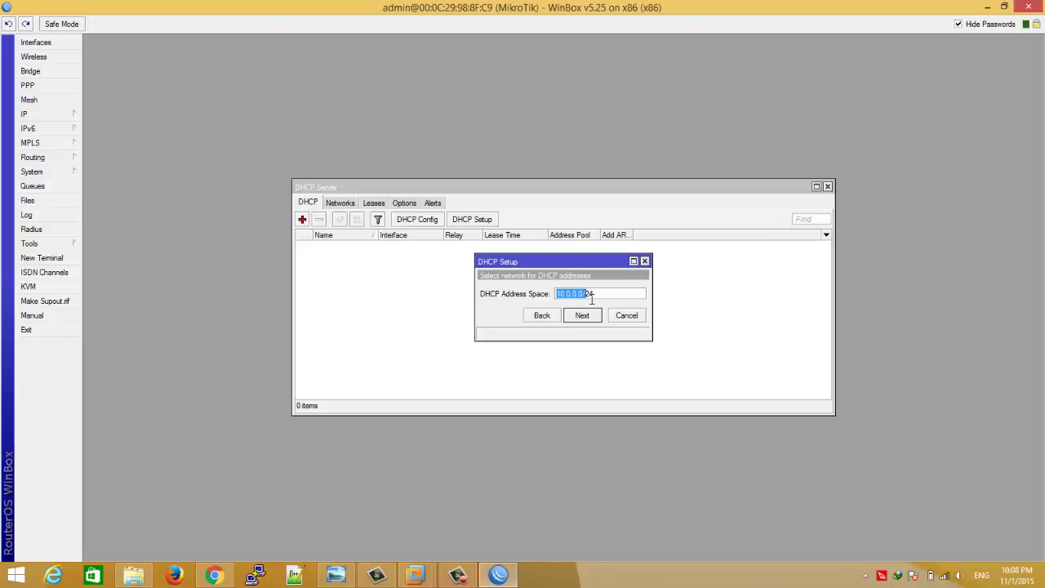
pyautogui.moveTo(592, 299)
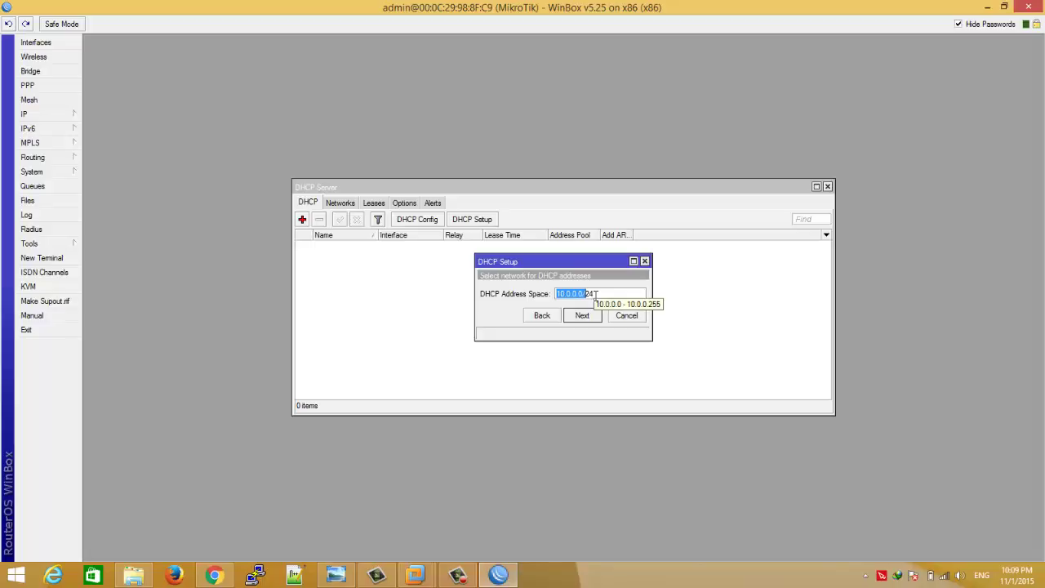
pyautogui.click(593, 316)
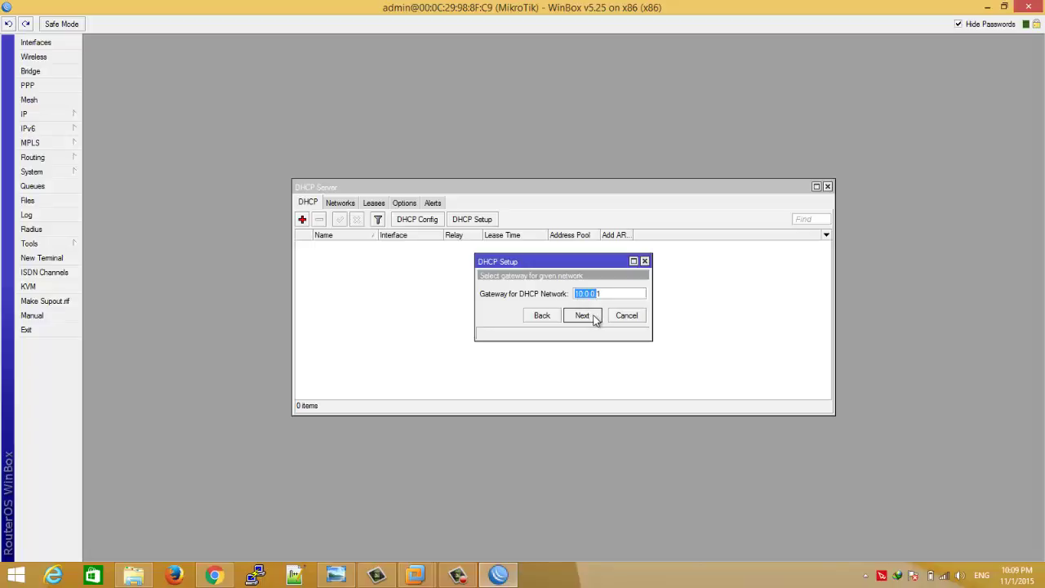
pyautogui.click(594, 318)
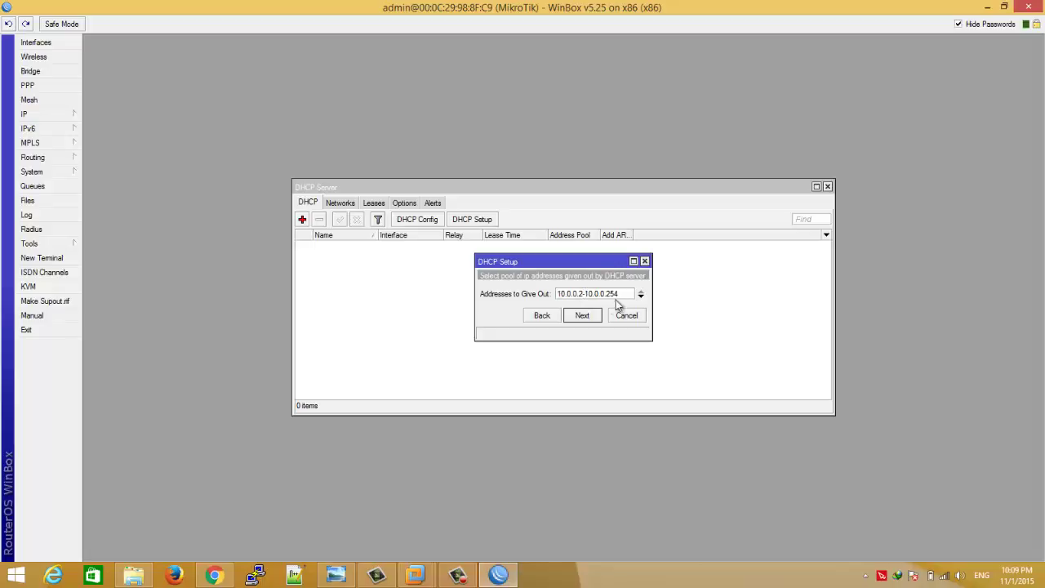
# - Accept pool 10.0.0.2-10.0.0.254, DNS 8.8.8.8/8.8.4.4 and a 3d lease to finish DHCP setup
pyautogui.click(593, 318)
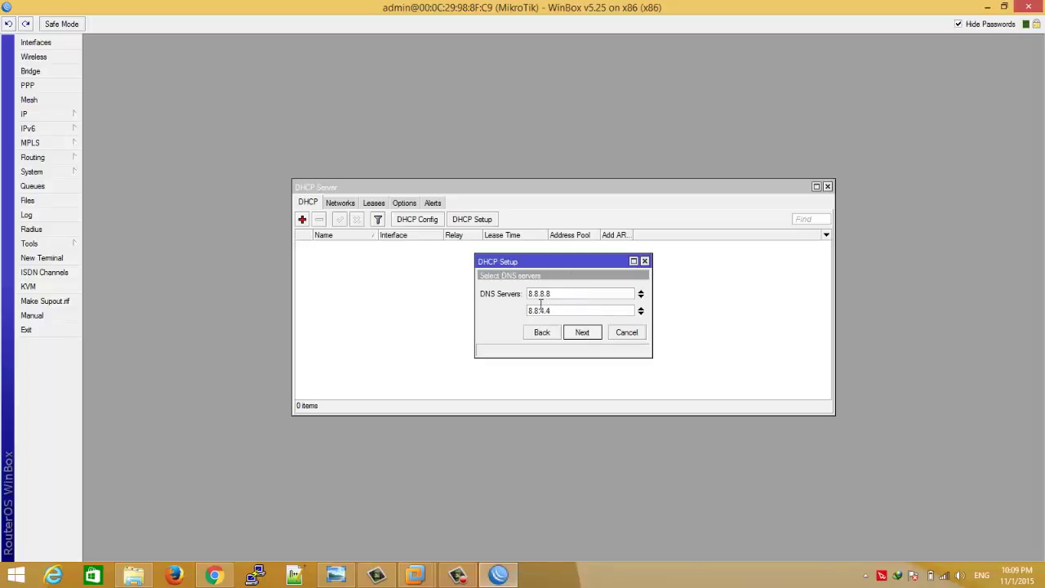
pyautogui.click(581, 332)
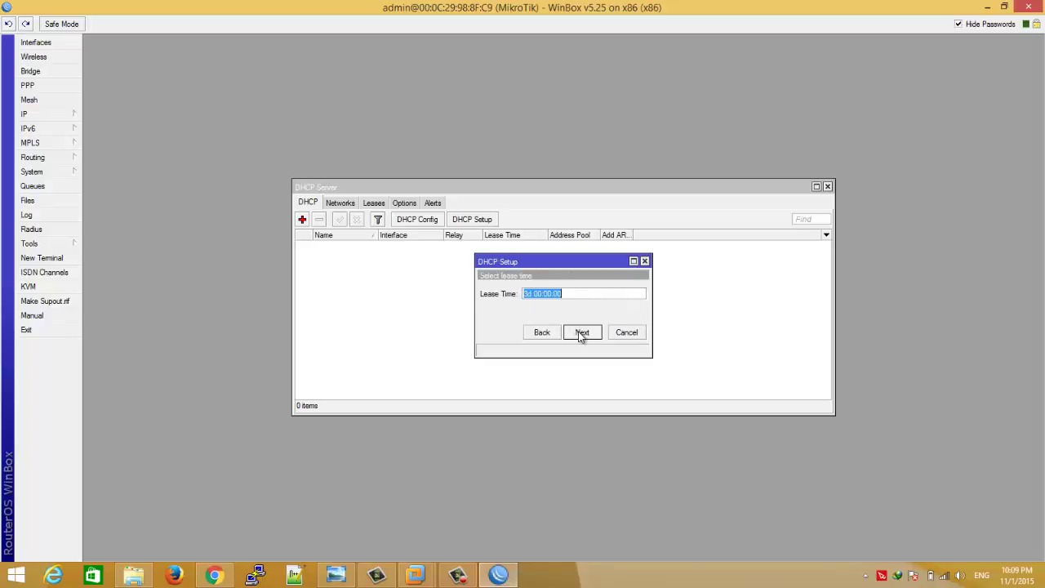
pyautogui.click(532, 296)
pyautogui.press('Left')
pyautogui.click(583, 332)
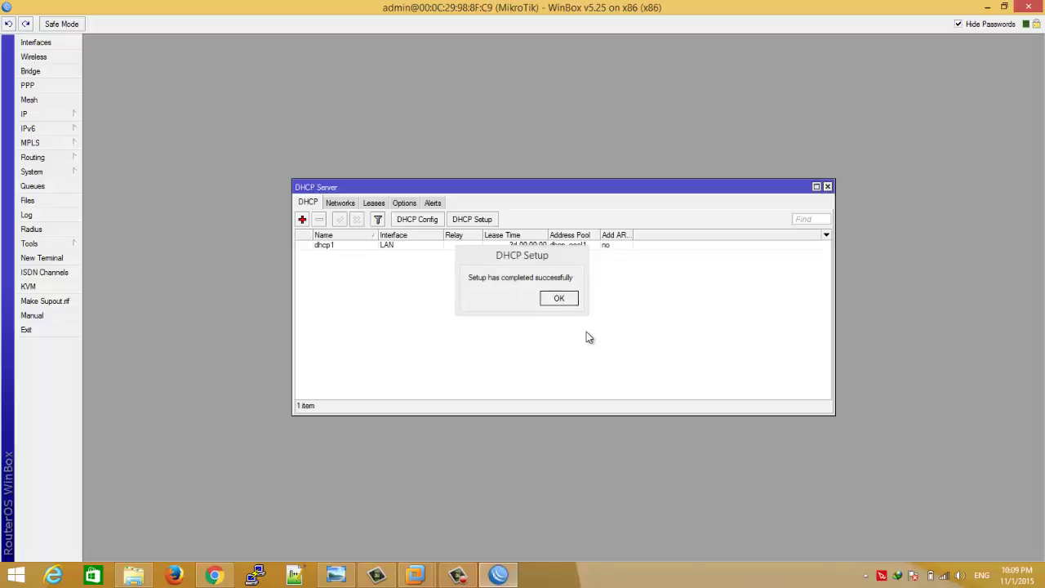
pyautogui.click(553, 302)
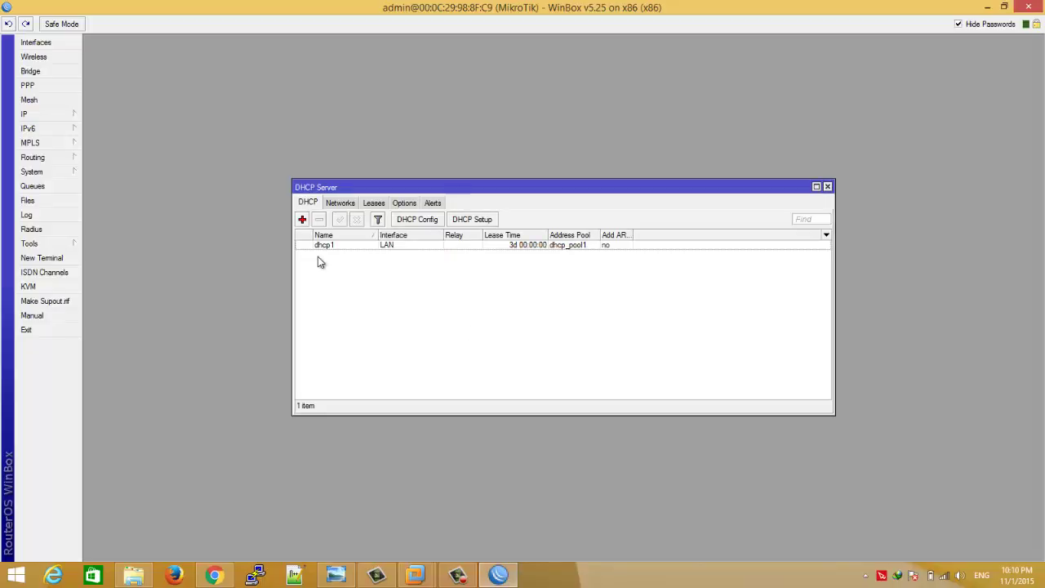
# - Delete the Pool-Hotspot address pool in IP > Pool, leaving only dhcp_pool1
pyautogui.click(70, 111)
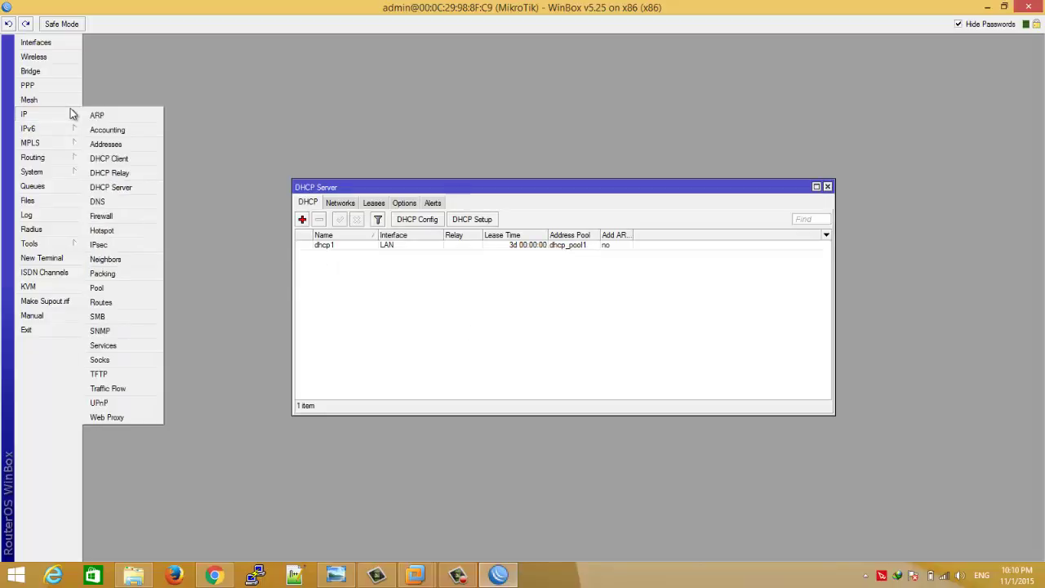
pyautogui.click(112, 293)
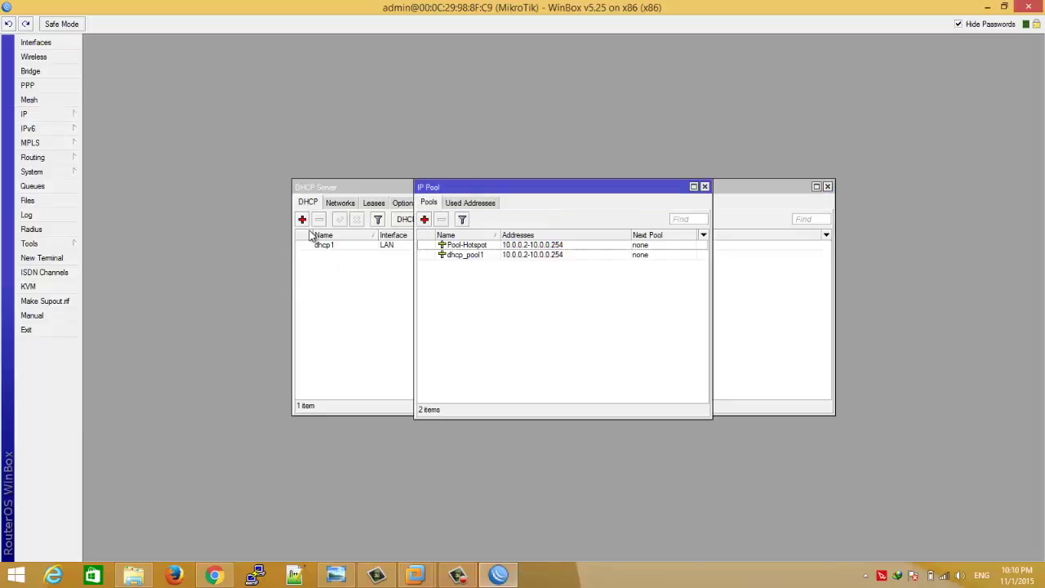
pyautogui.click(490, 247)
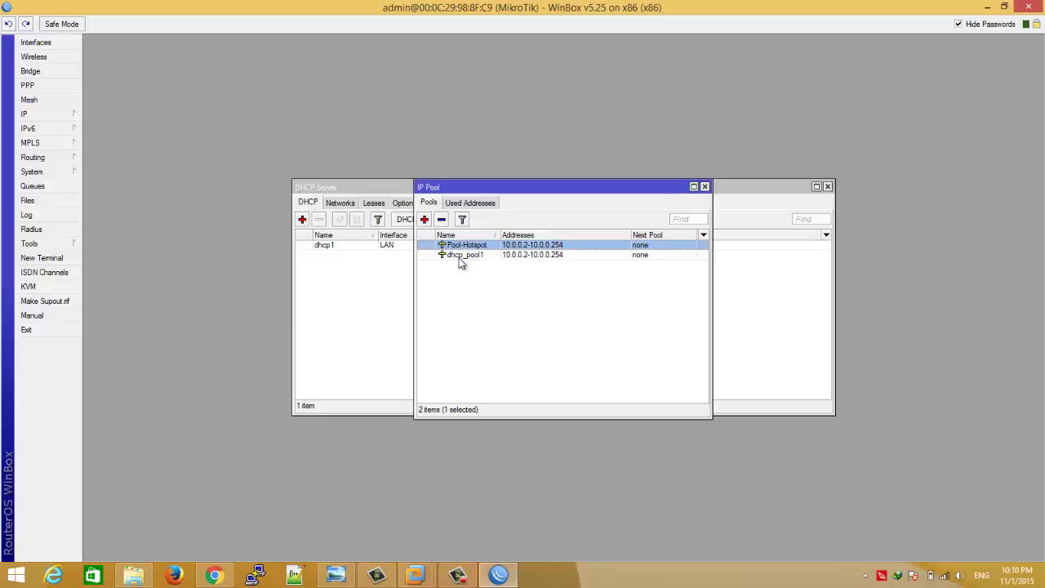
pyautogui.press('Delete')
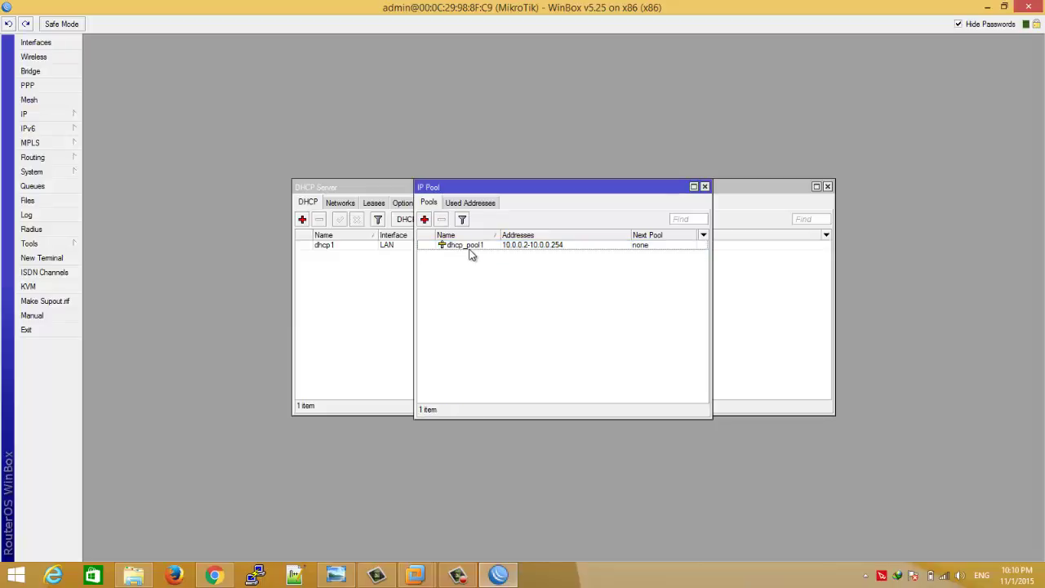
pyautogui.click(470, 254)
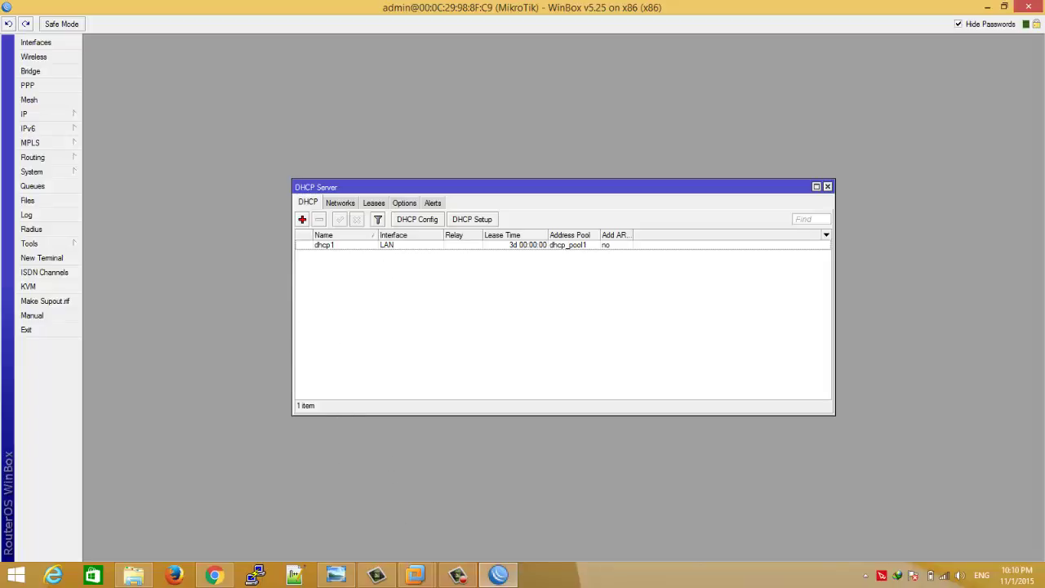
# - In the Windows XP VM, open Network Connections from My Network Places
pyautogui.moveTo(414, 578)
pyautogui.click(388, 540)
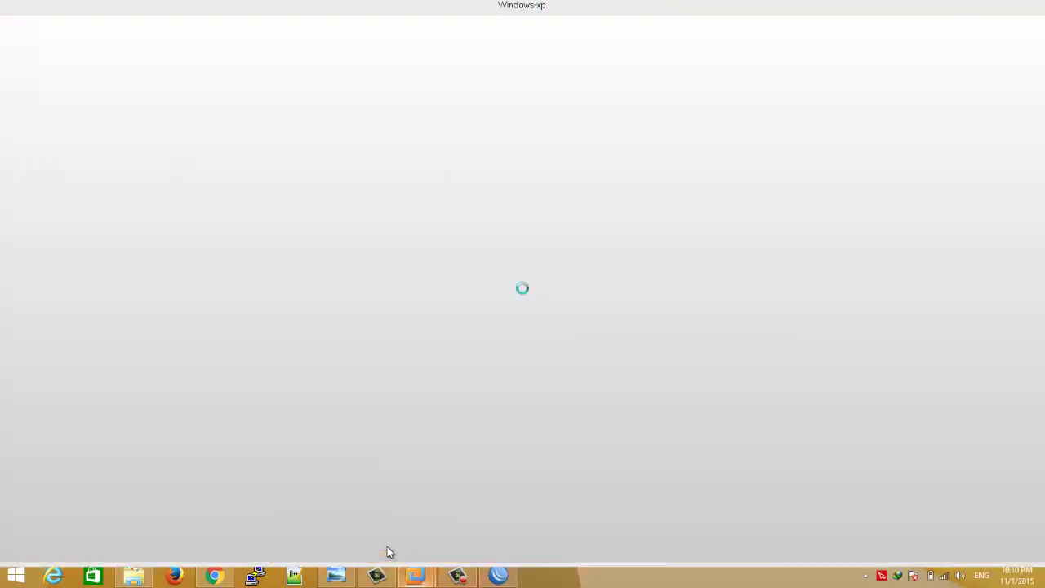
pyautogui.scroll(-1, 1044, 223)
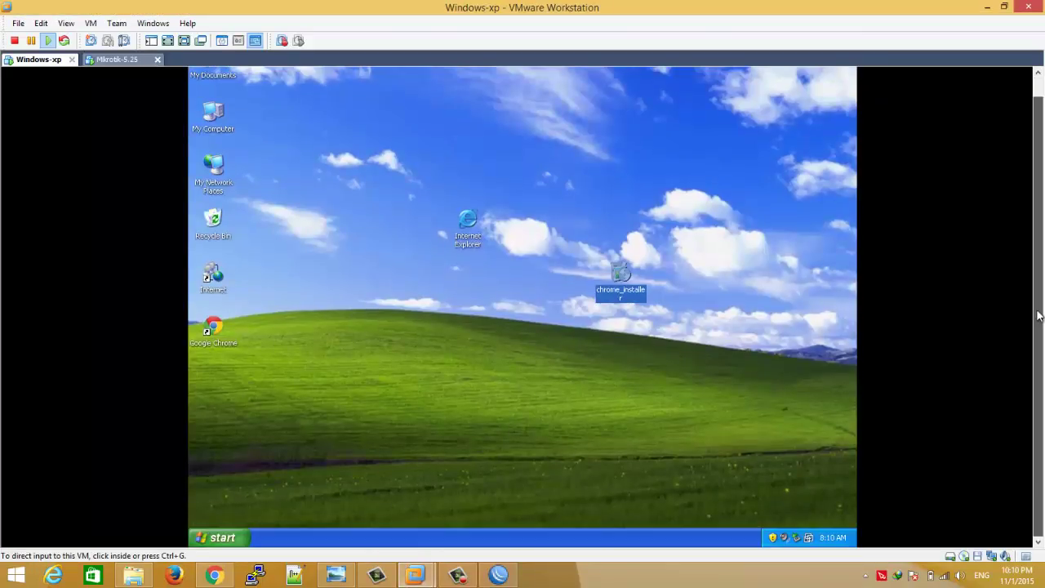
pyautogui.click(217, 186)
pyautogui.rightClick(217, 185)
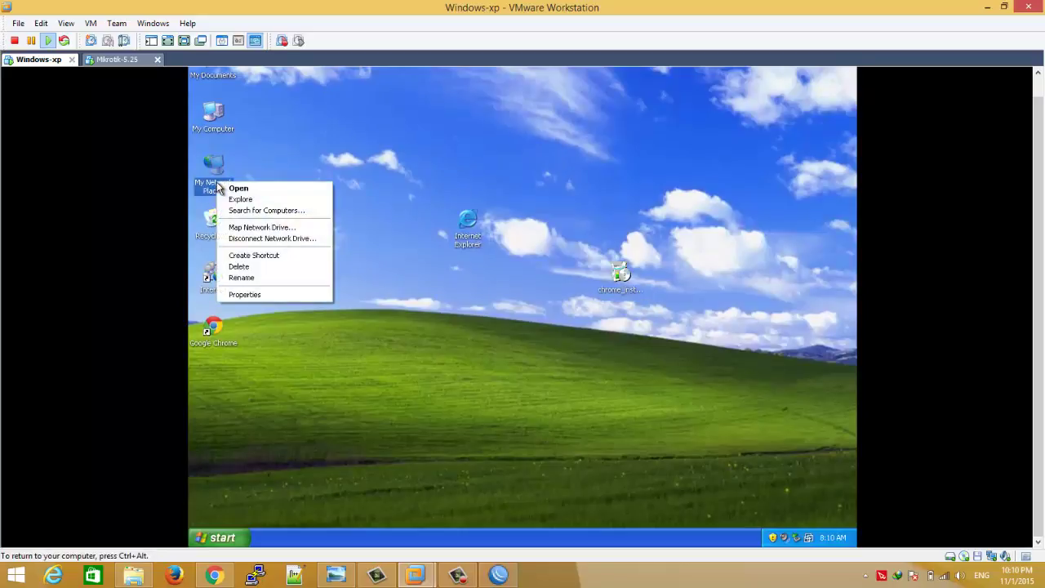
pyautogui.click(247, 295)
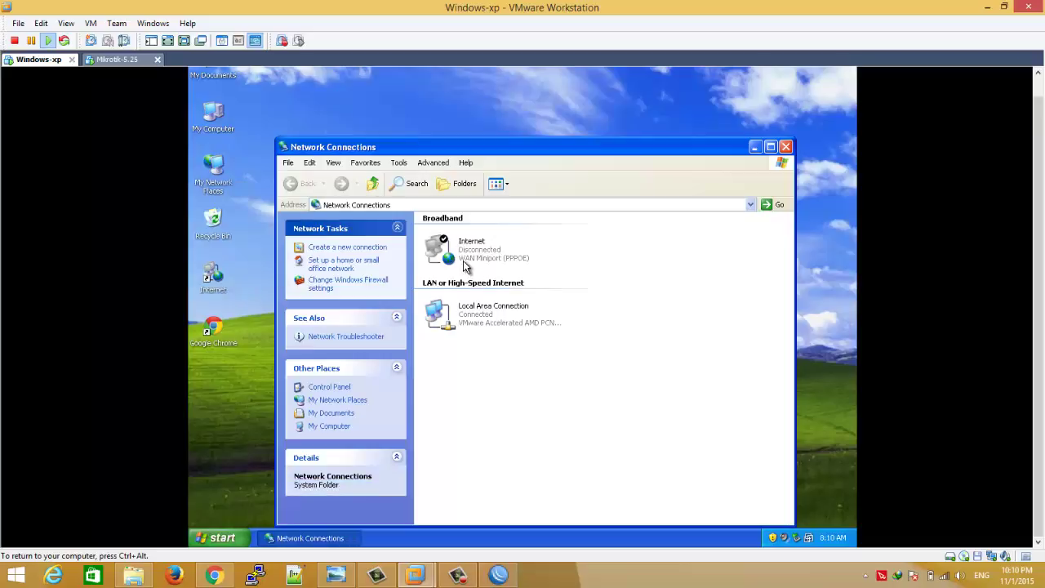
# - Delete the Internet PPPoE connection without connecting it
pyautogui.rightClick(463, 259)
pyautogui.click(480, 269)
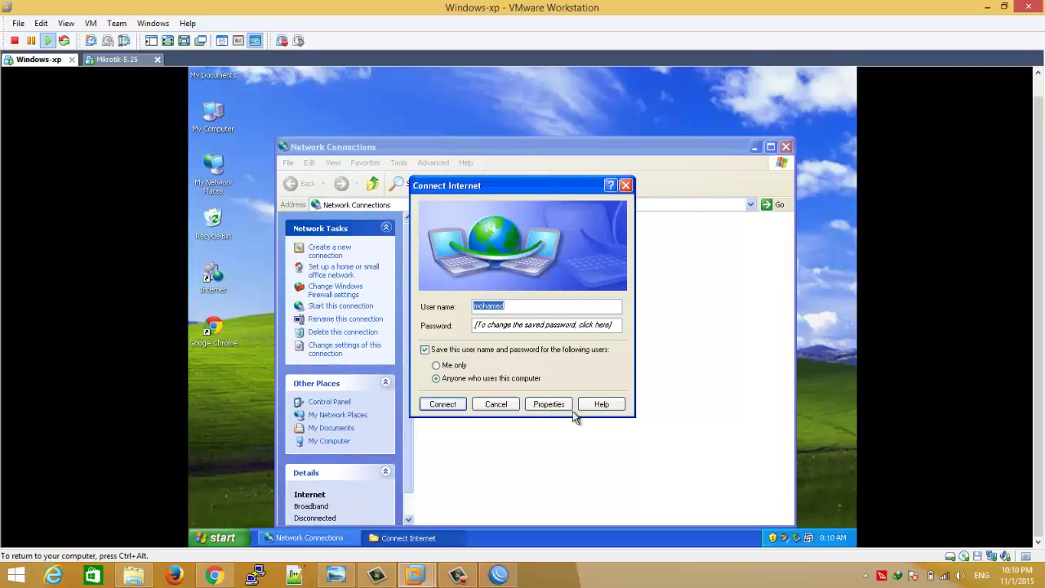
pyautogui.click(495, 404)
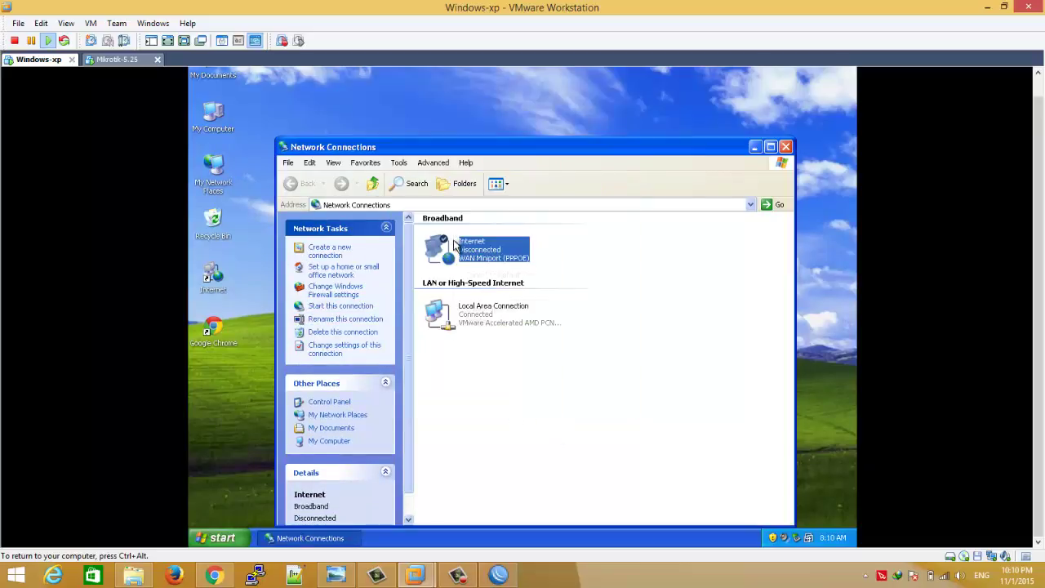
pyautogui.rightClick(455, 239)
pyautogui.click(495, 321)
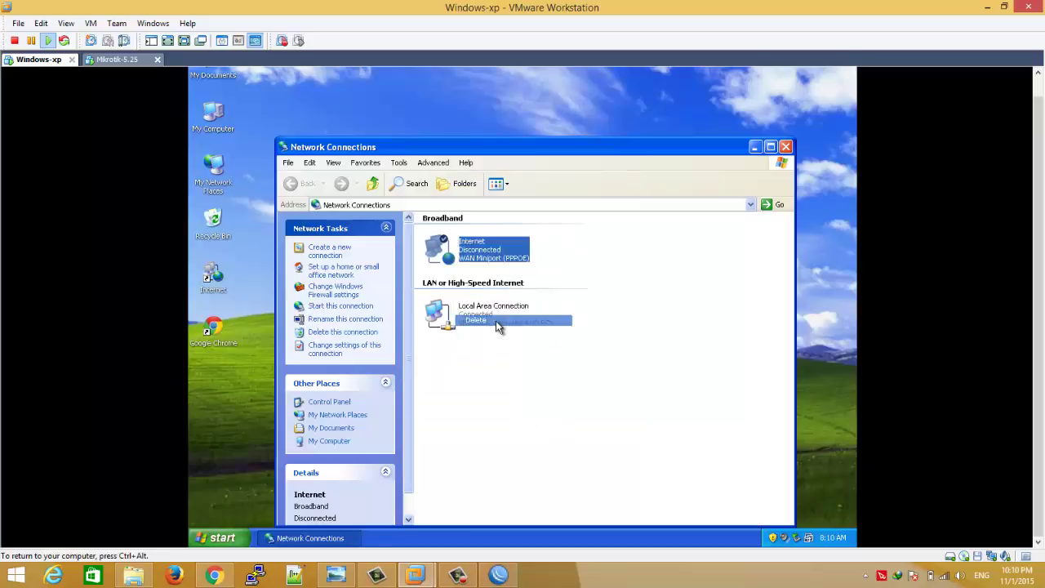
pyautogui.click(515, 338)
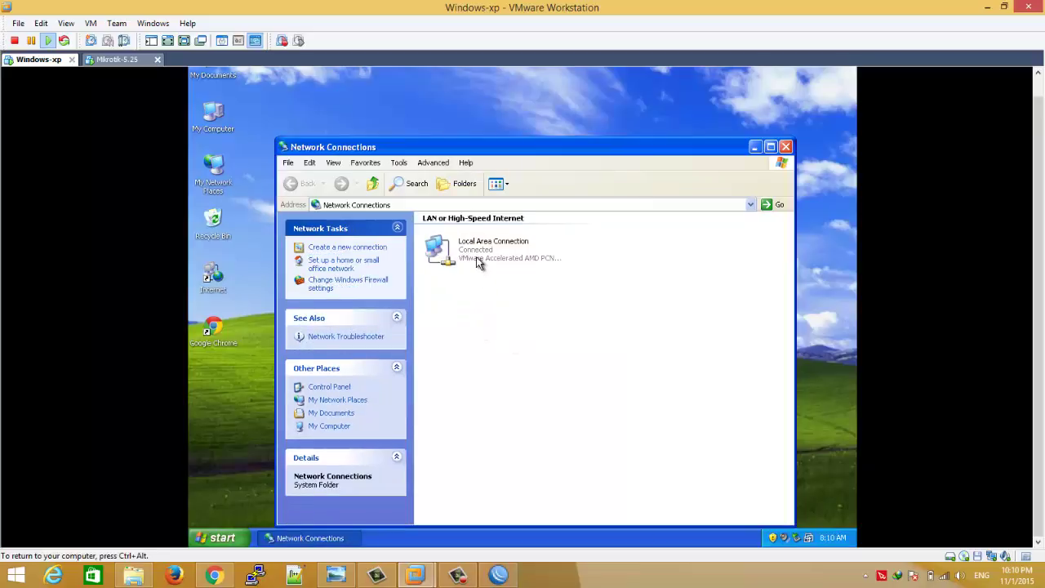
# - Disable and re-enable the Local Area Connection so it gets a DHCP address
pyautogui.rightClick(479, 261)
pyautogui.press('Escape')
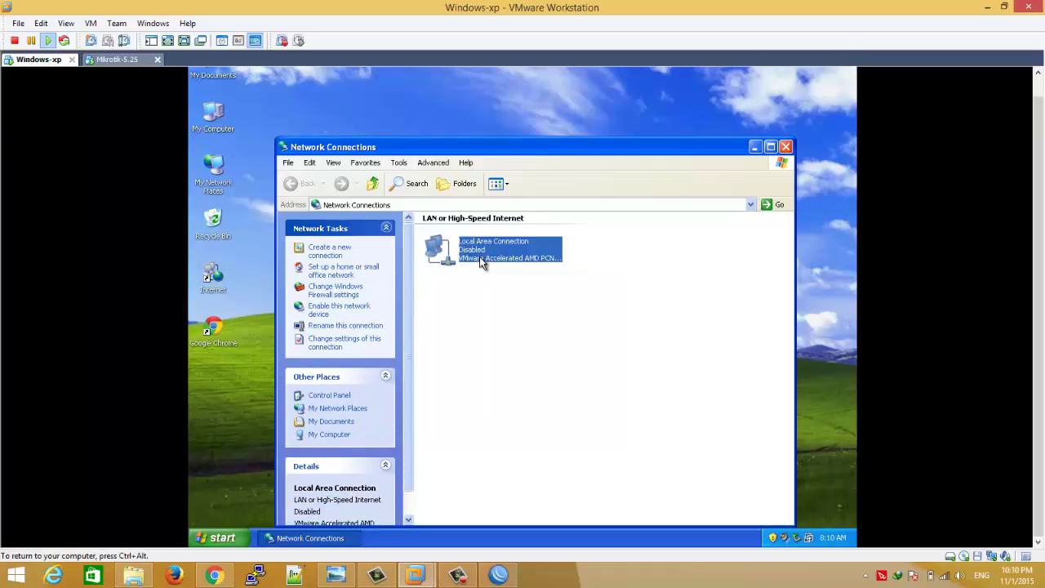
pyautogui.rightClick(480, 256)
pyautogui.click(484, 263)
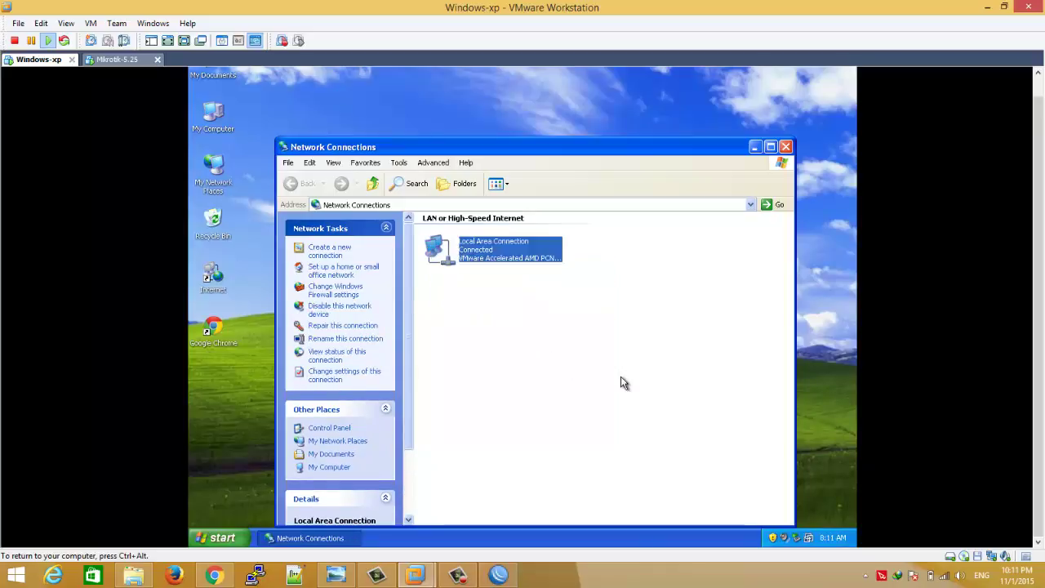
# - Check the Local Area Connection's DHCP-assigned IP and gateway, then minimise Network Connections
pyautogui.doubleClick(477, 256)
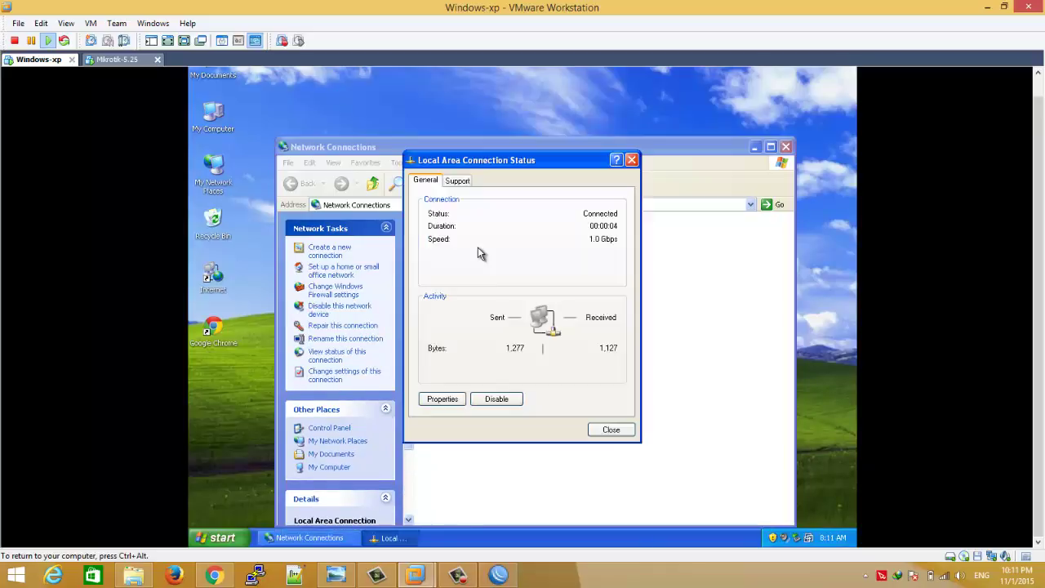
pyautogui.click(461, 182)
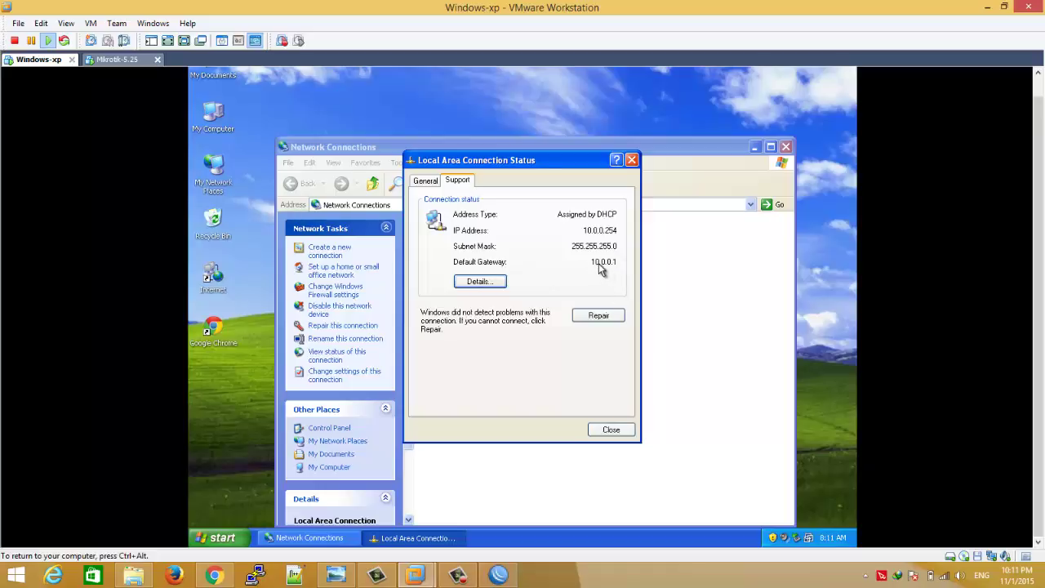
pyautogui.click(607, 430)
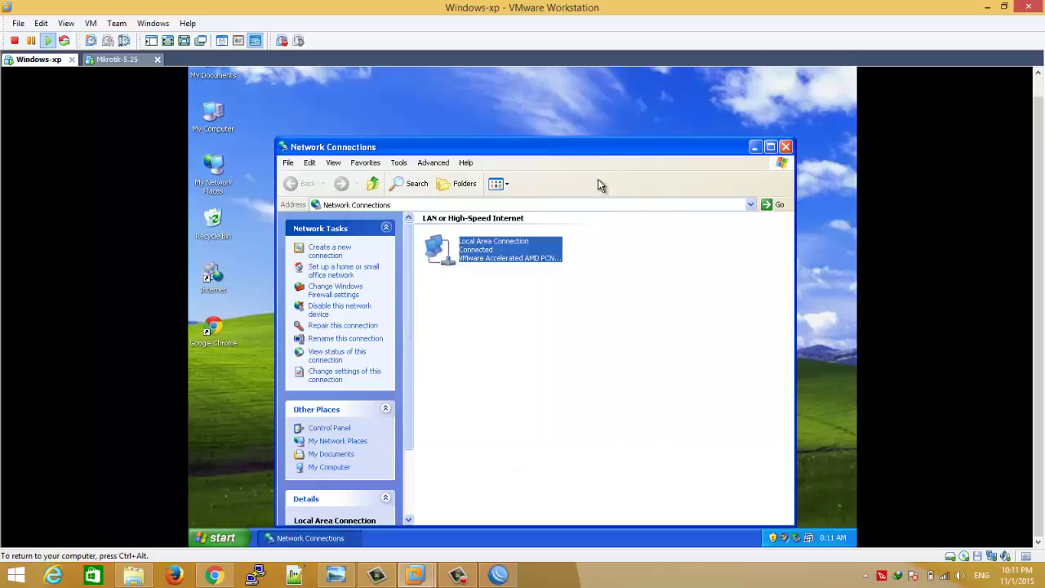
pyautogui.click(755, 147)
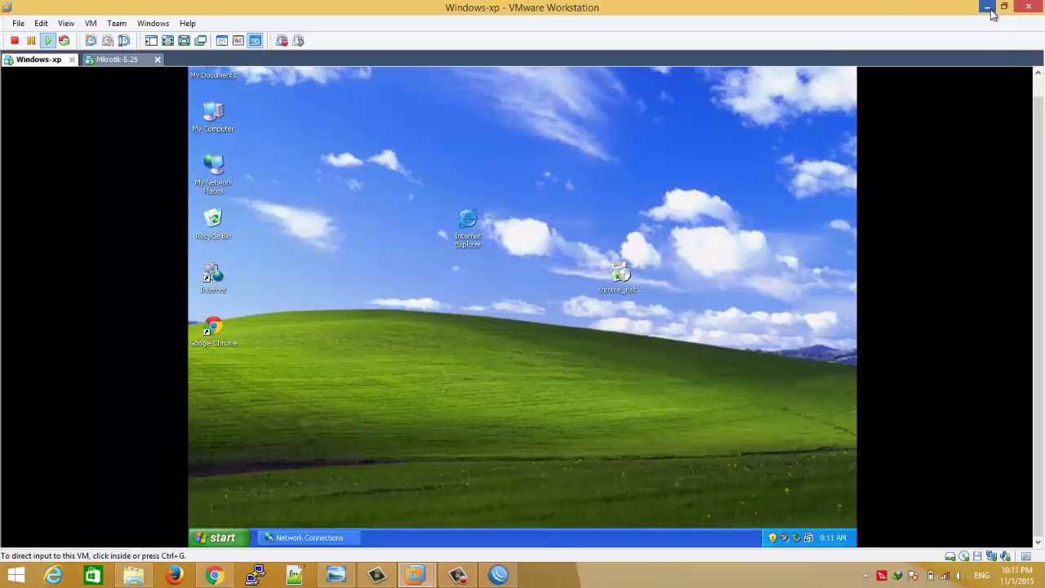
pyautogui.click(989, 8)
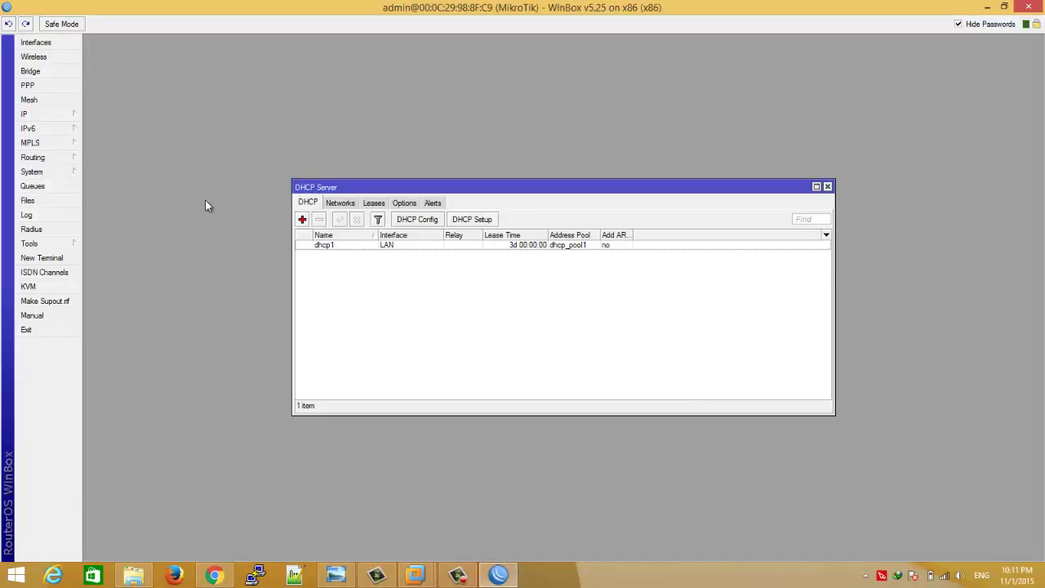
# - Edit DHCP network 10.0.0.0/24 to use netmask 24 and DNS servers 8.8.8.8 and 8.8.4.4
pyautogui.click(343, 204)
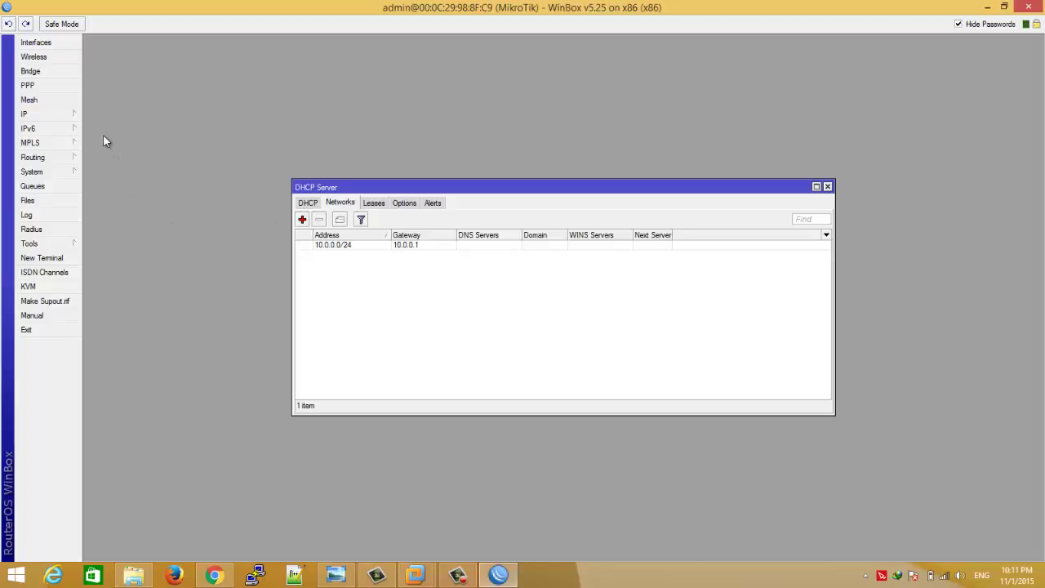
pyautogui.doubleClick(345, 245)
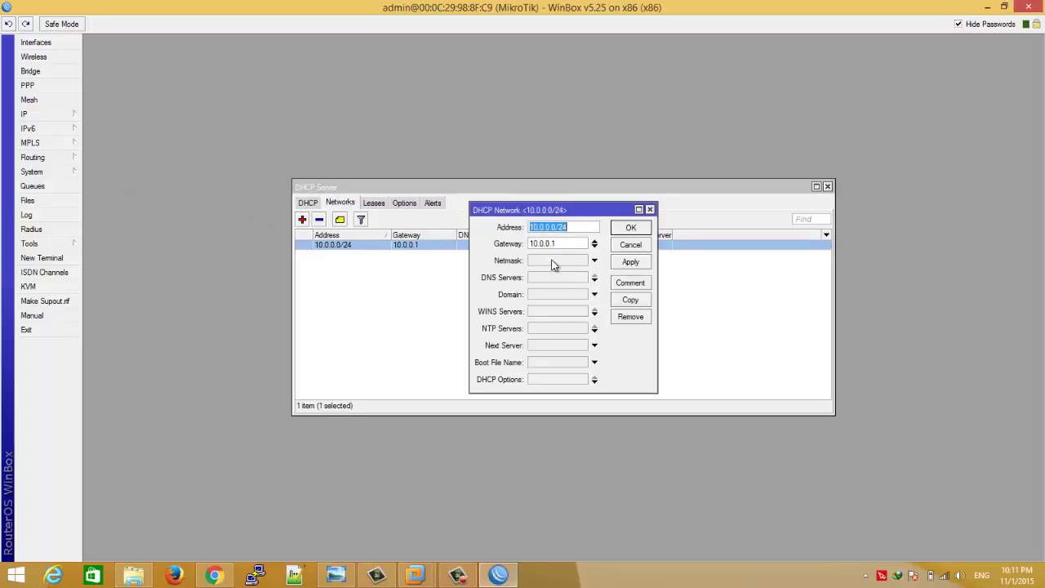
pyautogui.click(553, 262)
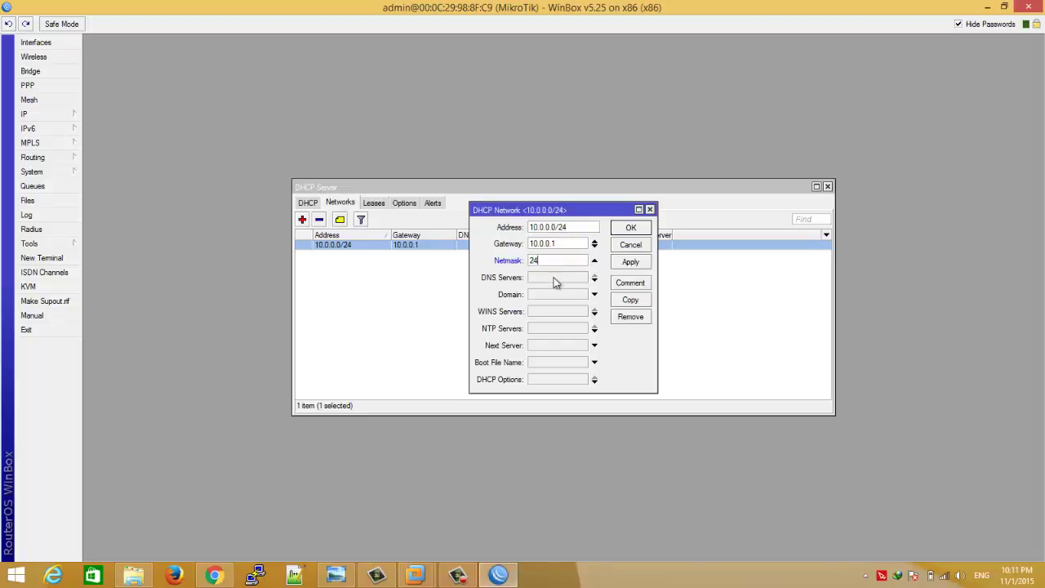
pyautogui.click(555, 278)
pyautogui.write('8.8.8.8')
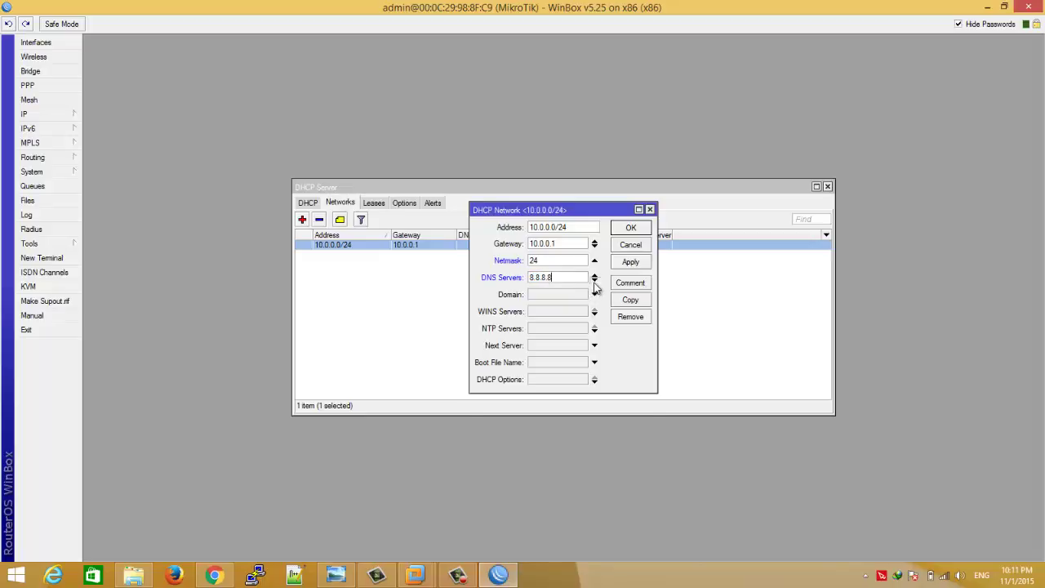
pyautogui.click(595, 282)
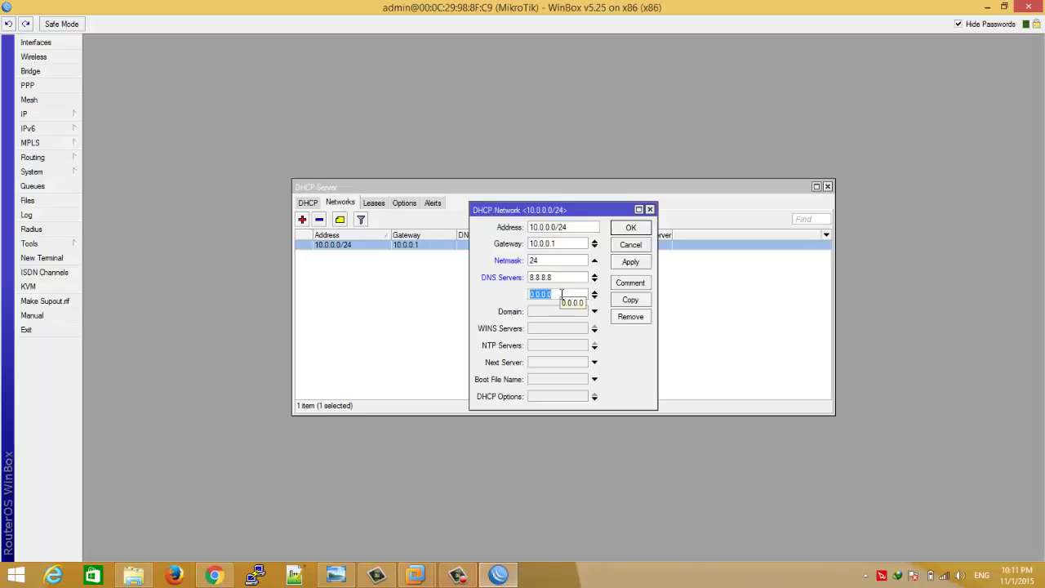
pyautogui.write('8.8.4.4')
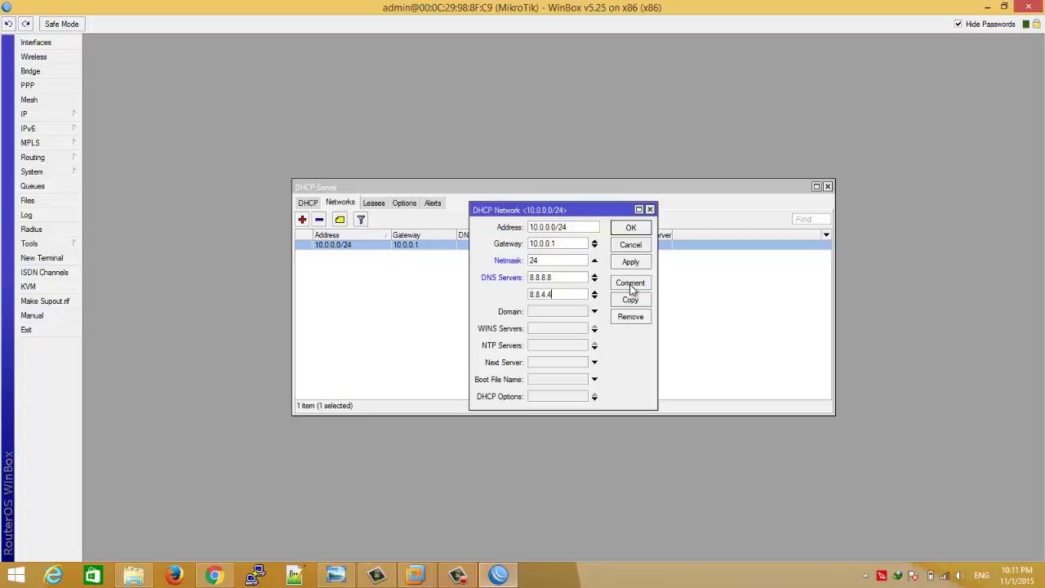
pyautogui.click(634, 231)
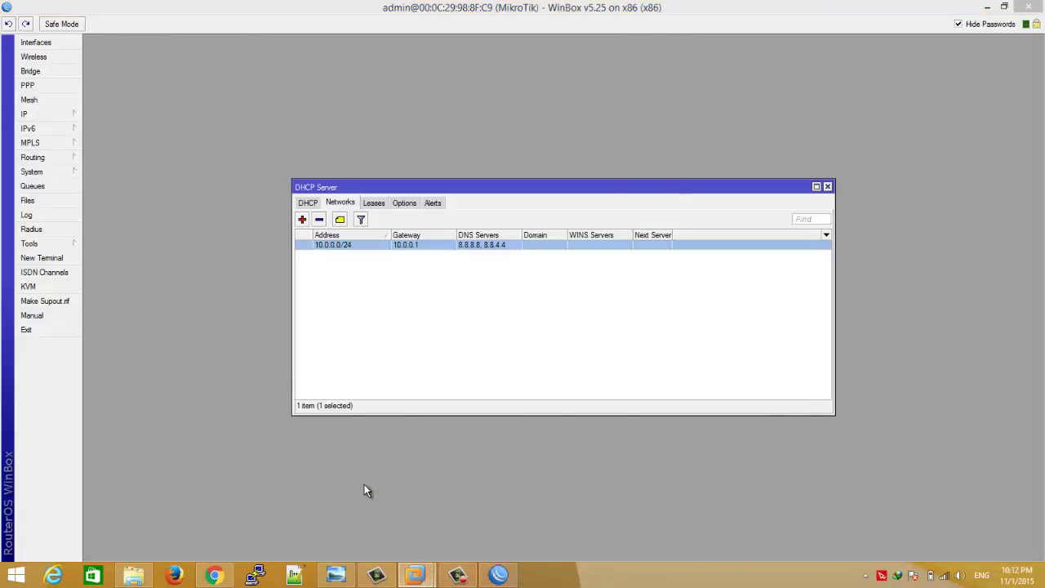
pyautogui.hotkey('alt', 'Tab')
# - Review the Local Area Connection's current IP details before renewing the lease
pyautogui.click(307, 537)
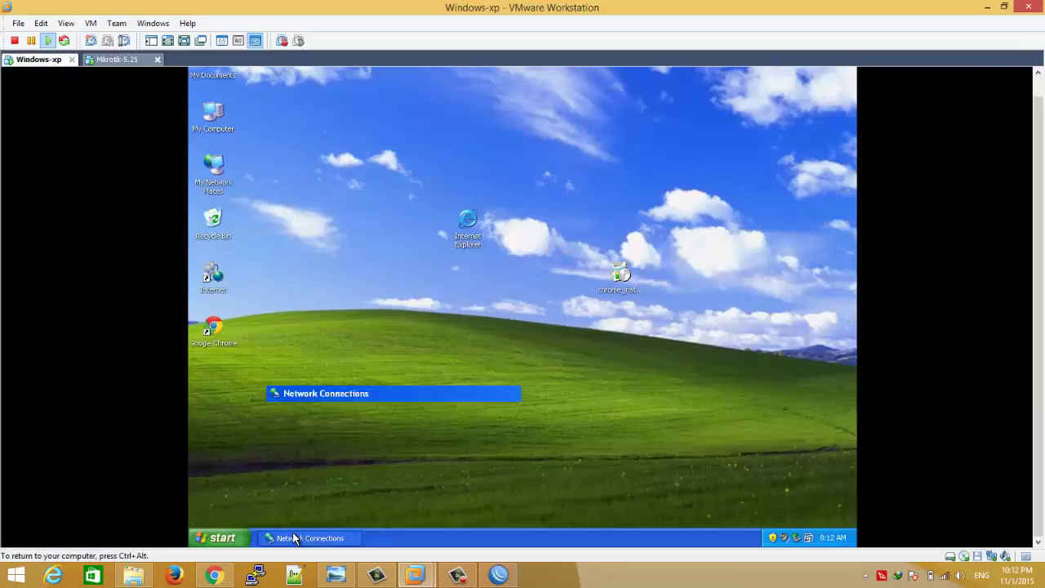
pyautogui.rightClick(451, 255)
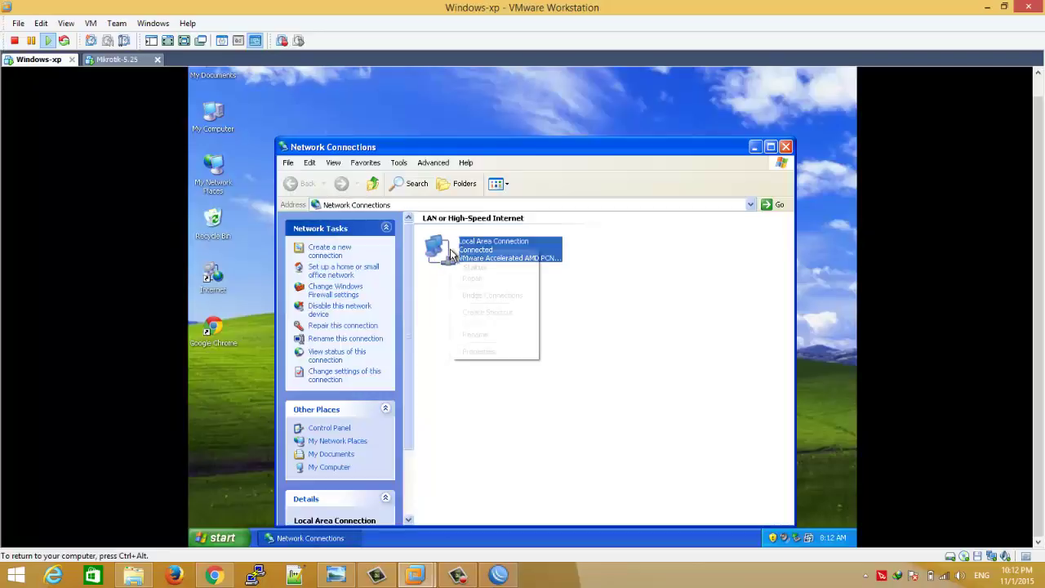
pyautogui.click(486, 353)
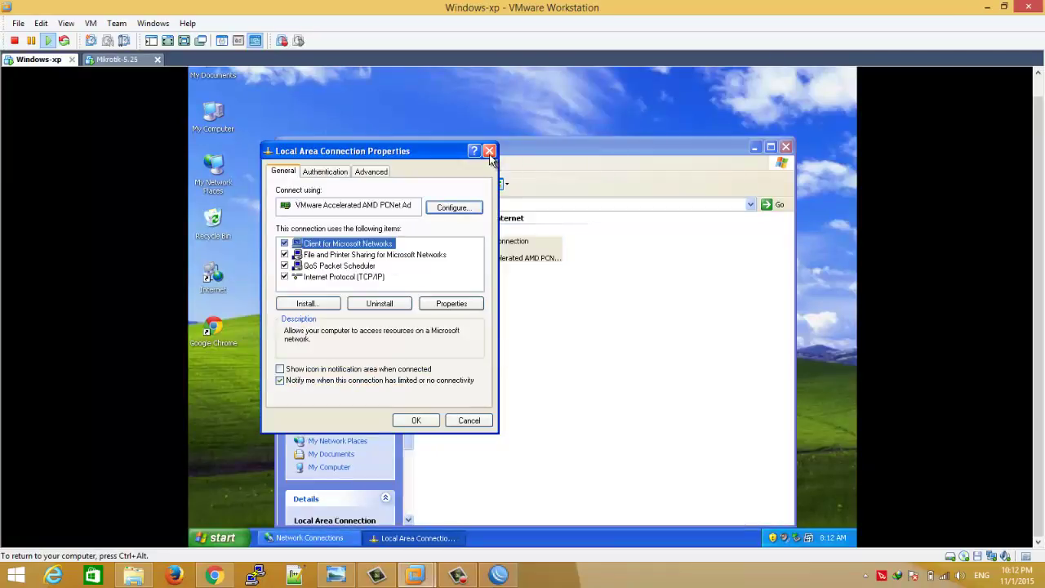
pyautogui.click(489, 150)
pyautogui.doubleClick(467, 260)
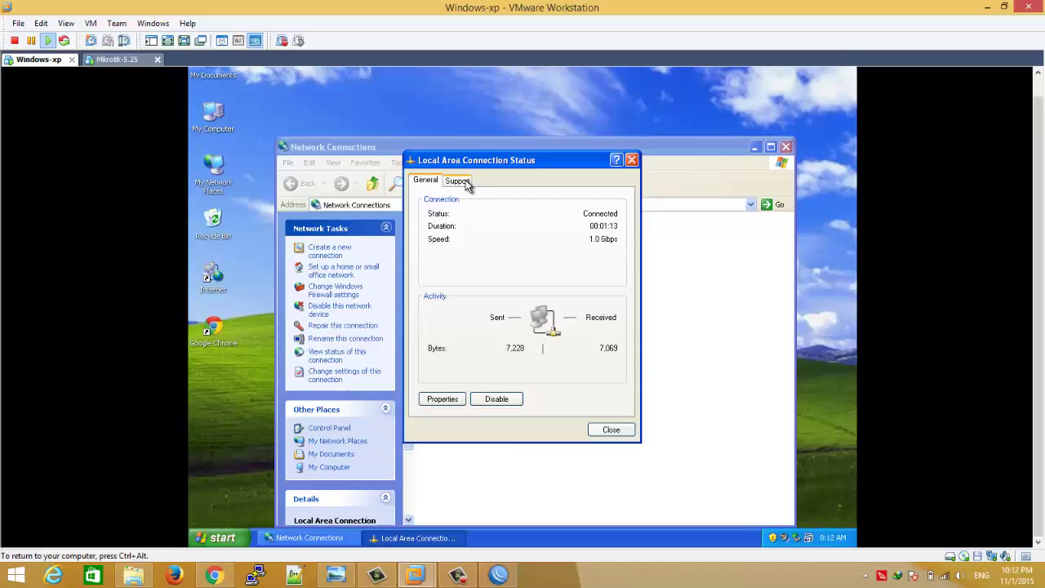
pyautogui.click(459, 181)
pyautogui.click(480, 281)
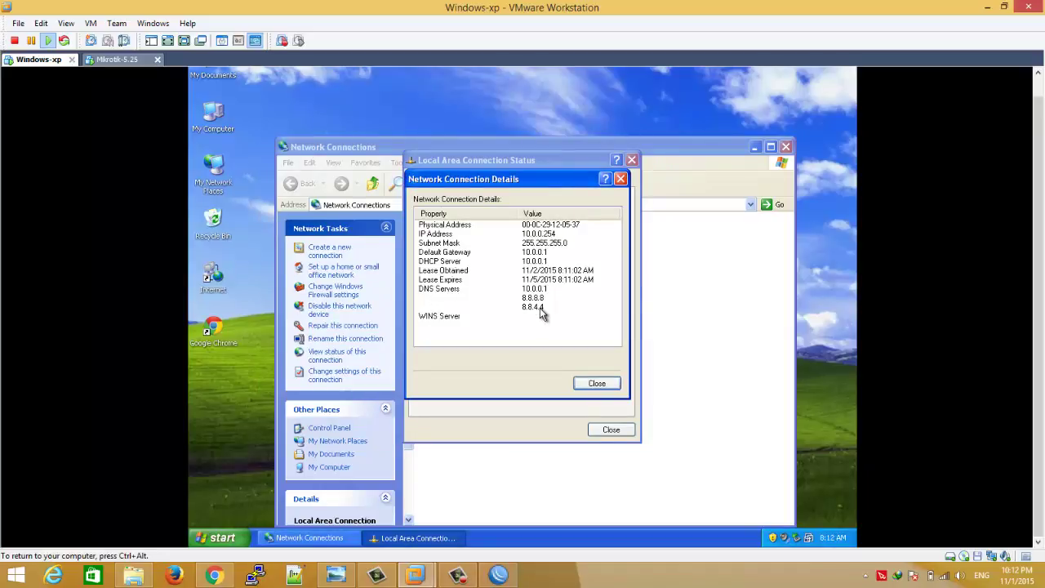
pyautogui.click(598, 384)
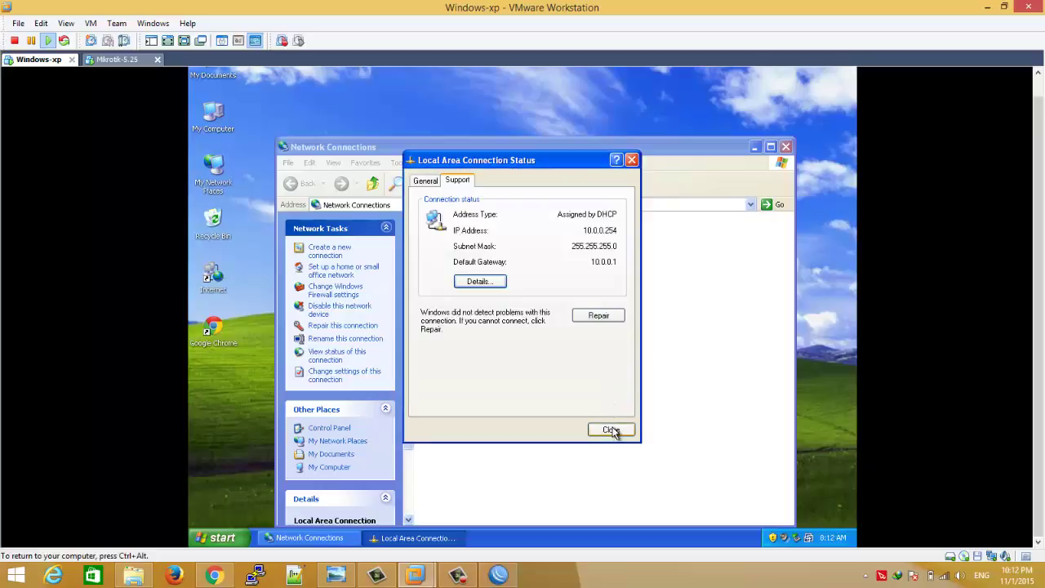
pyautogui.click(611, 429)
# - Disable and re-enable the Local Area Connection to renew its DHCP lease
pyautogui.rightClick(467, 254)
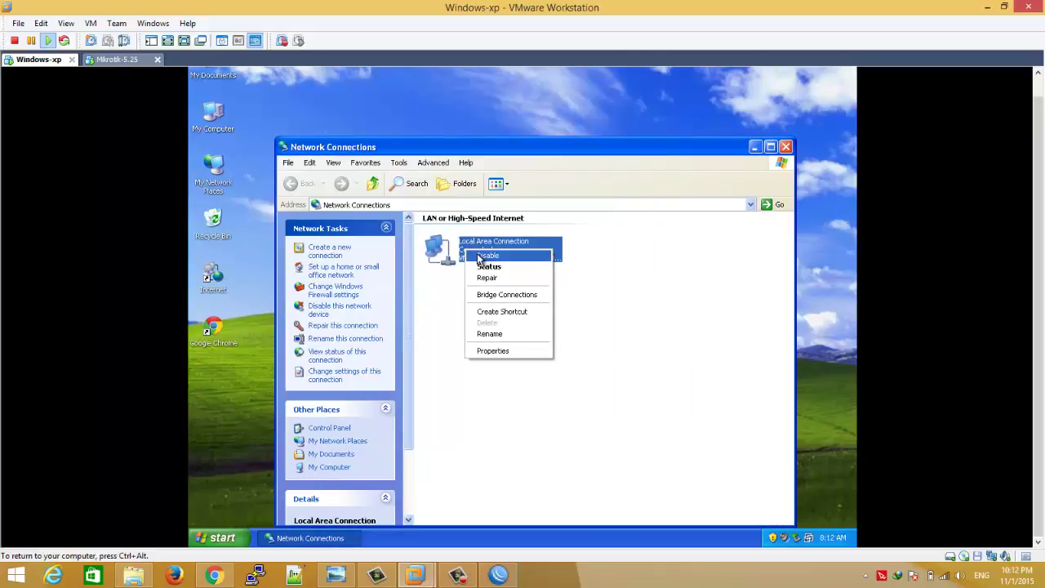
pyautogui.click(476, 258)
pyautogui.rightClick(478, 258)
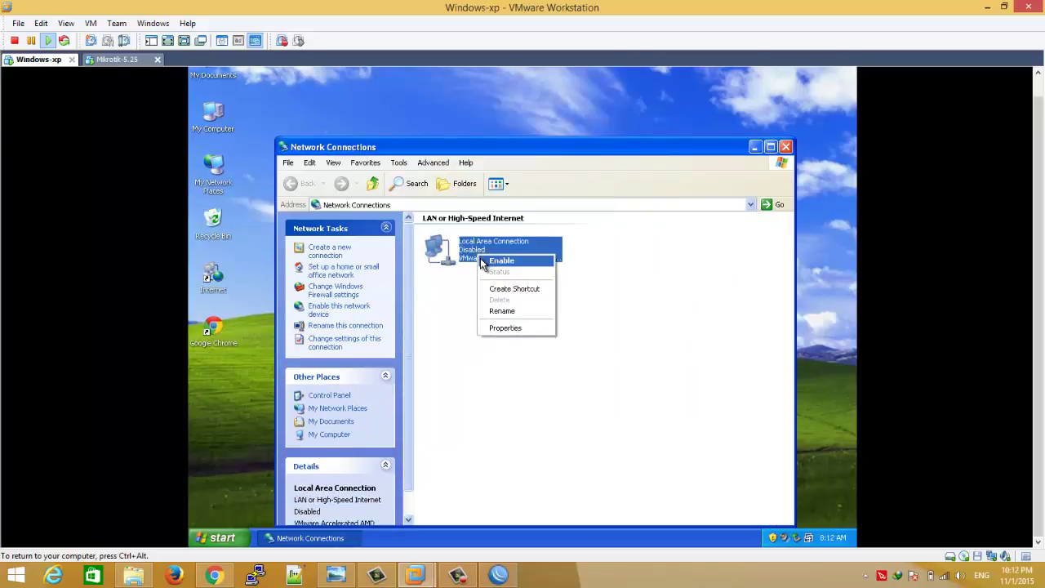
pyautogui.click(494, 263)
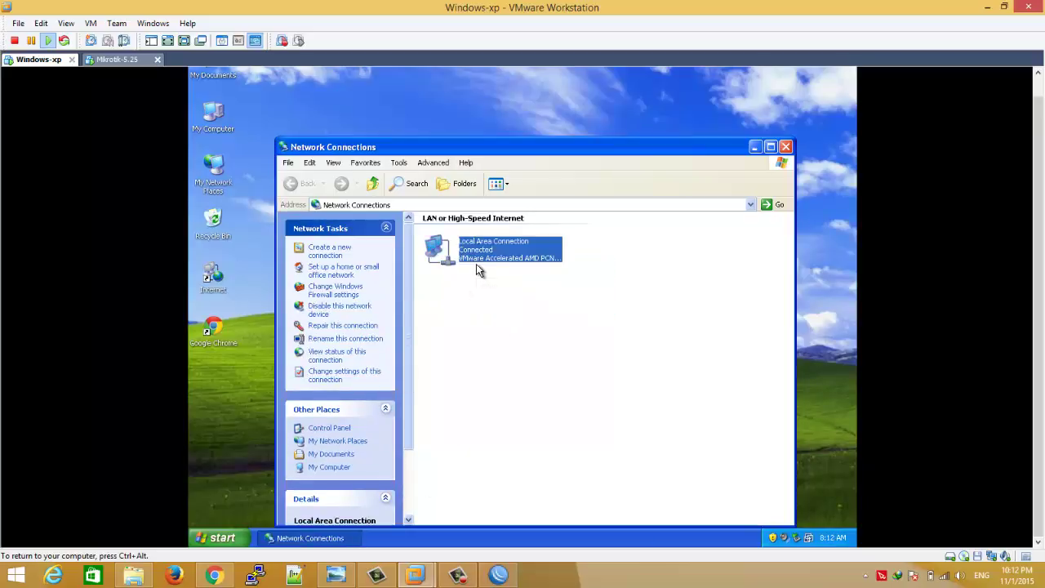
# - Confirm the renewed connection details list DNS servers 8.8.8.8 and 8.8.4.4
pyautogui.doubleClick(477, 264)
pyautogui.click(442, 399)
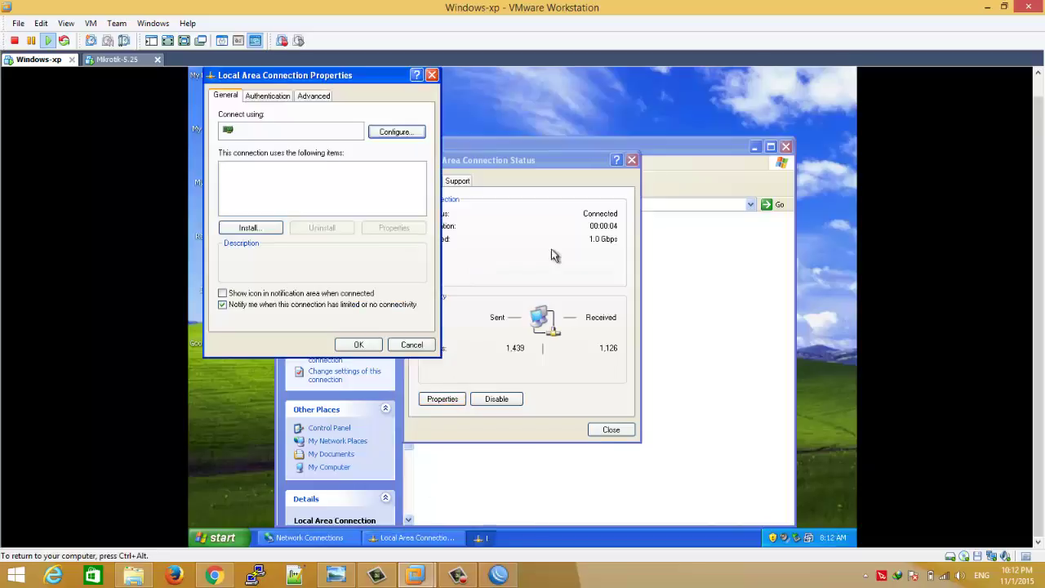
pyautogui.click(432, 75)
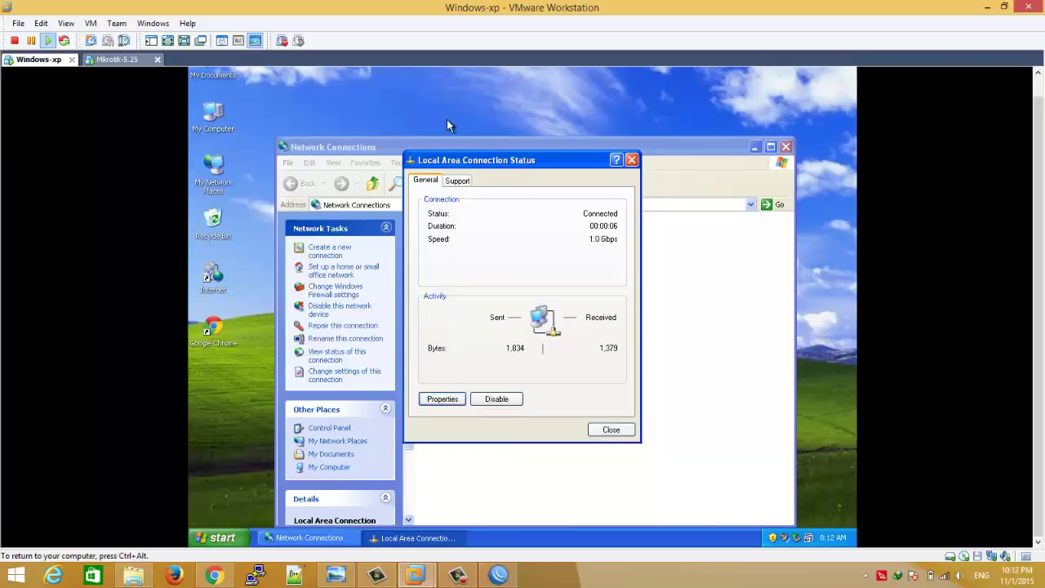
pyautogui.click(458, 180)
pyautogui.click(476, 281)
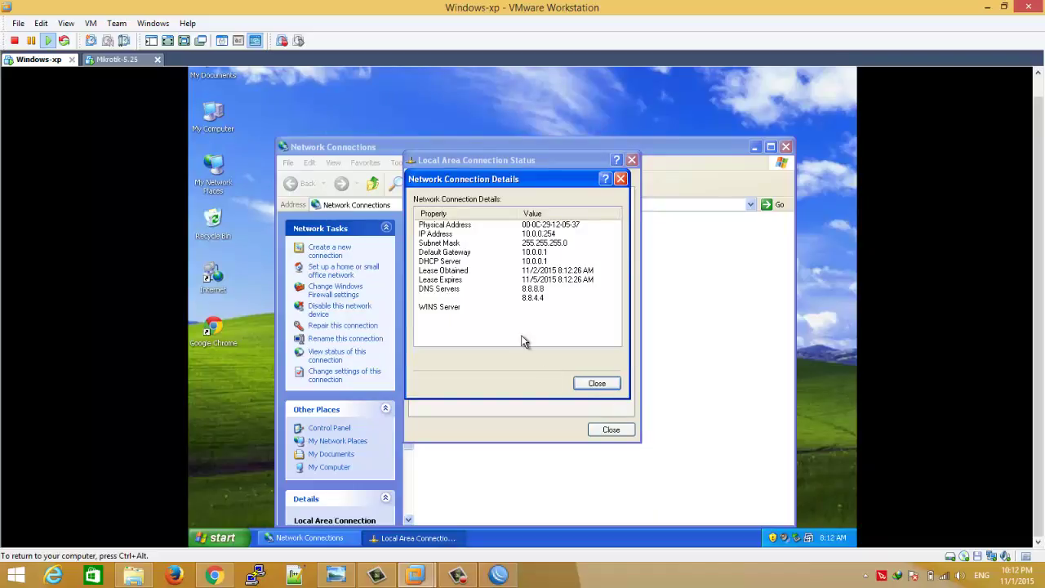
pyautogui.click(596, 383)
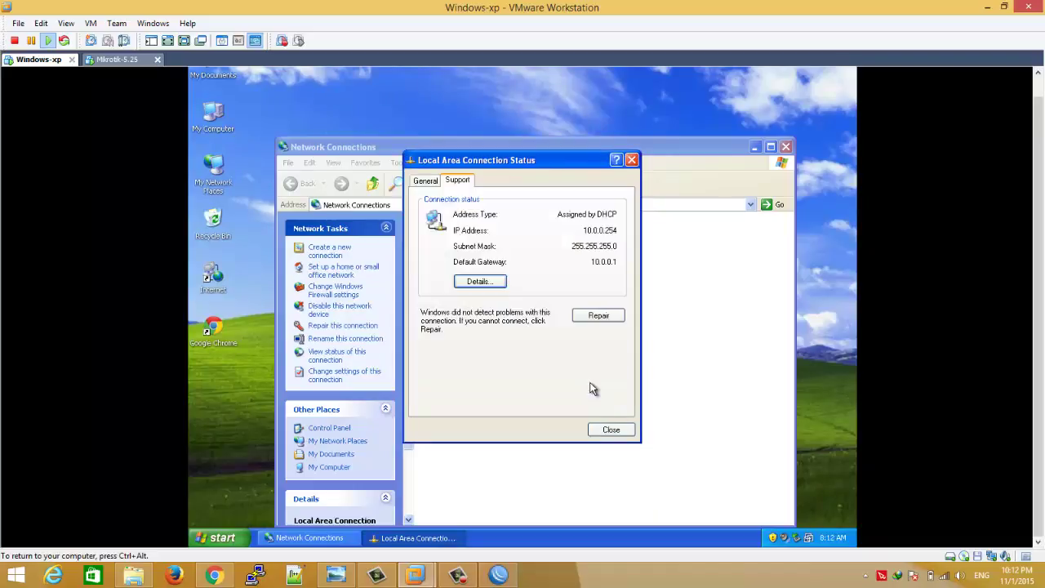
pyautogui.click(610, 430)
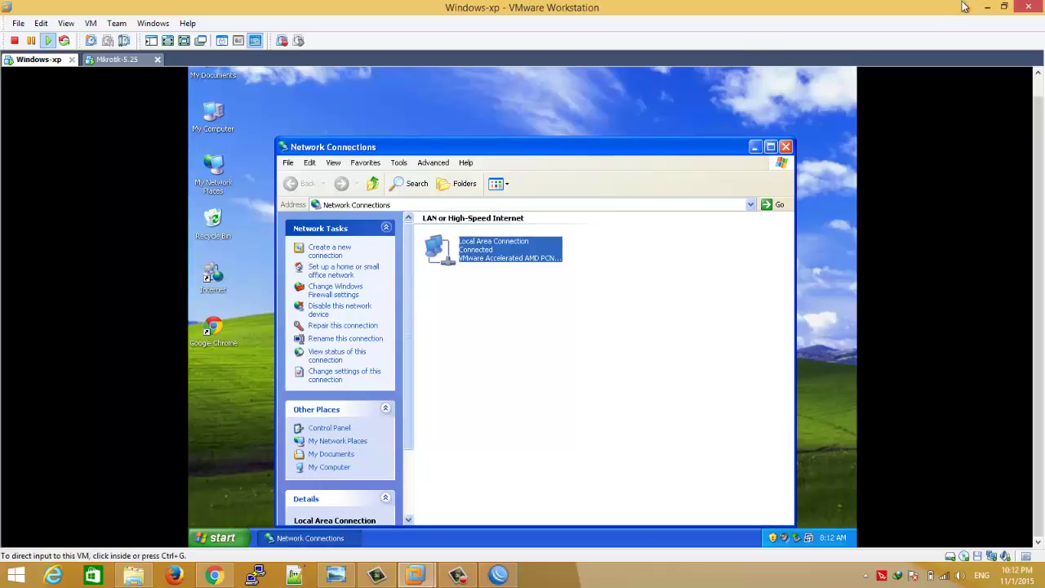
pyautogui.click(987, 7)
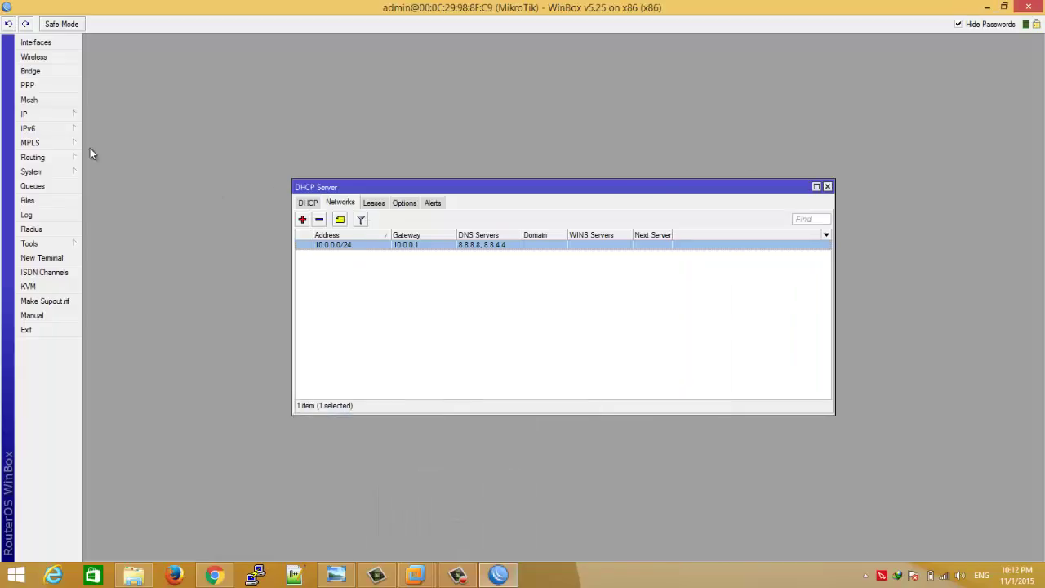
# - Start the Hotspot Setup wizard from IP > Hotspot with LAN as the interface
pyautogui.click(72, 120)
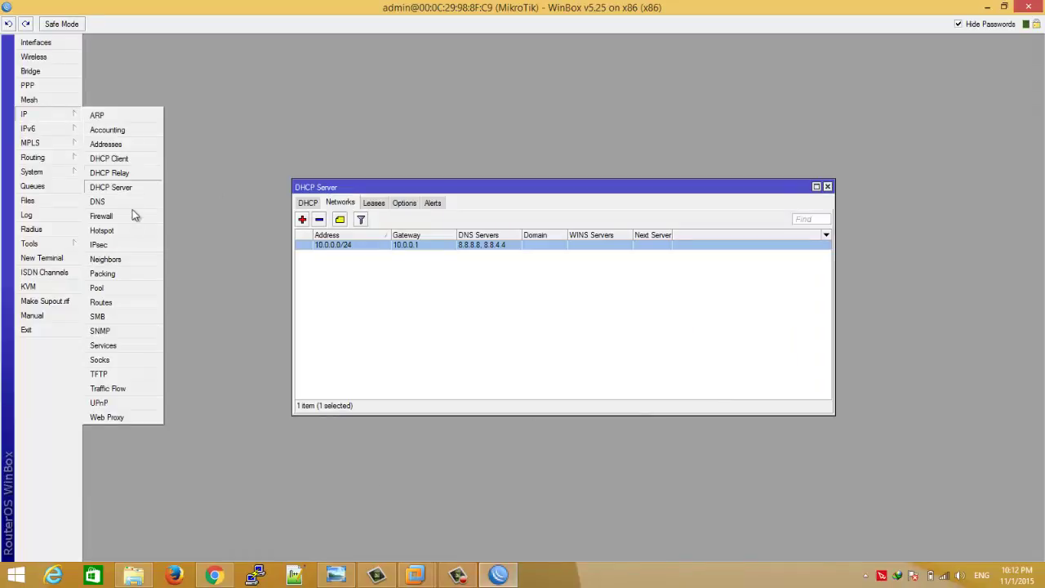
pyautogui.click(102, 231)
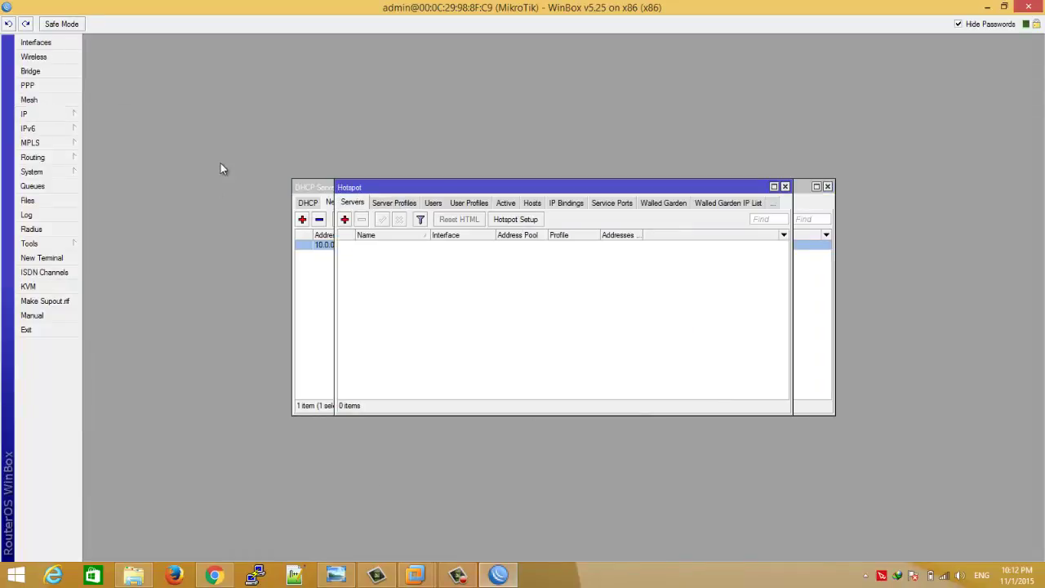
pyautogui.click(527, 220)
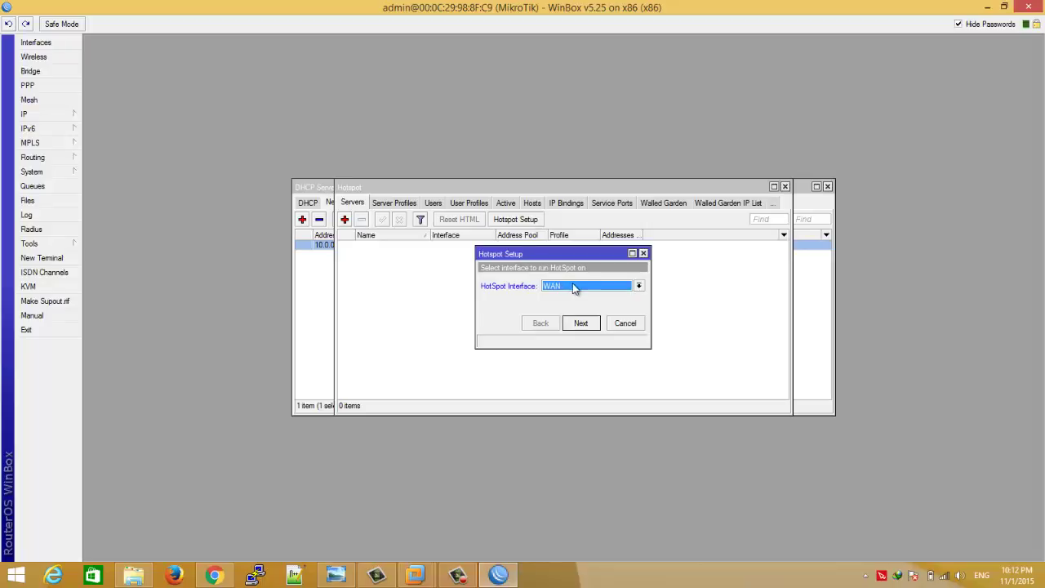
pyautogui.click(573, 288)
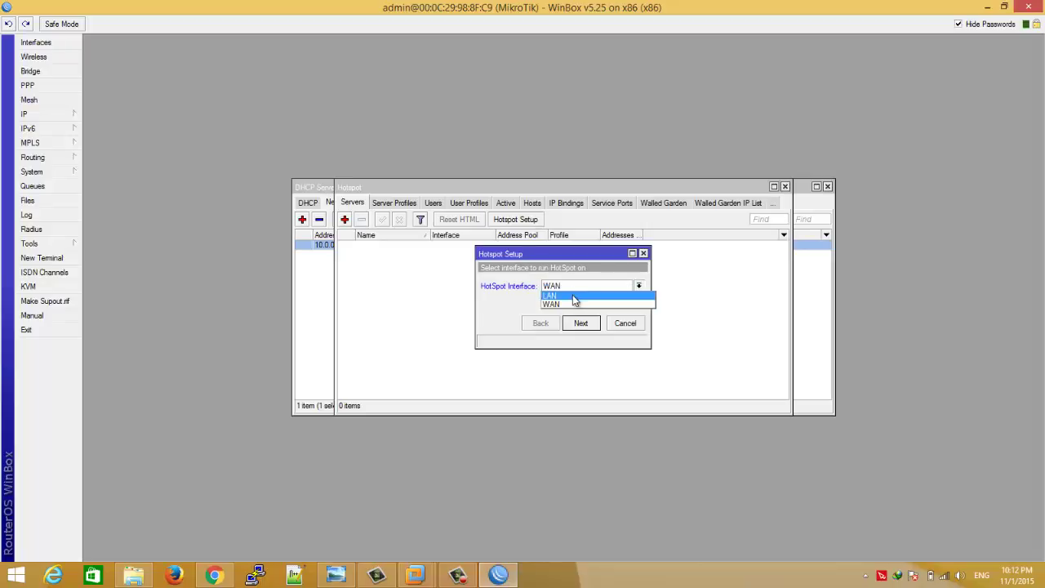
pyautogui.click(572, 296)
pyautogui.click(580, 323)
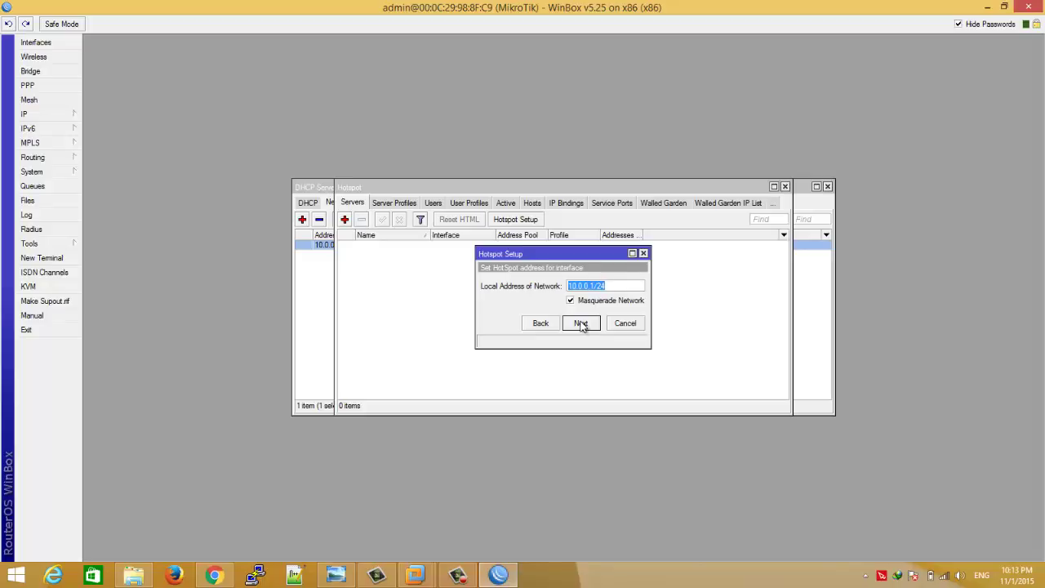
# - Accept address 10.0.0.1/24, pool 10.0.0.2-10.0.0.254, the certificate and default SMTP server
pyautogui.click(581, 323)
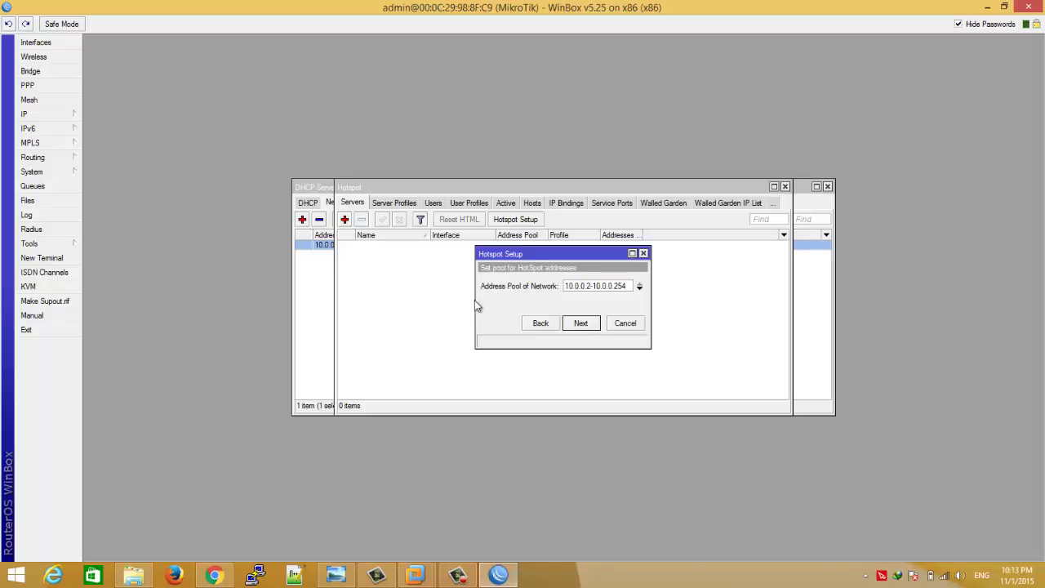
pyautogui.moveTo(477, 300); pyautogui.dragTo(406, 300)
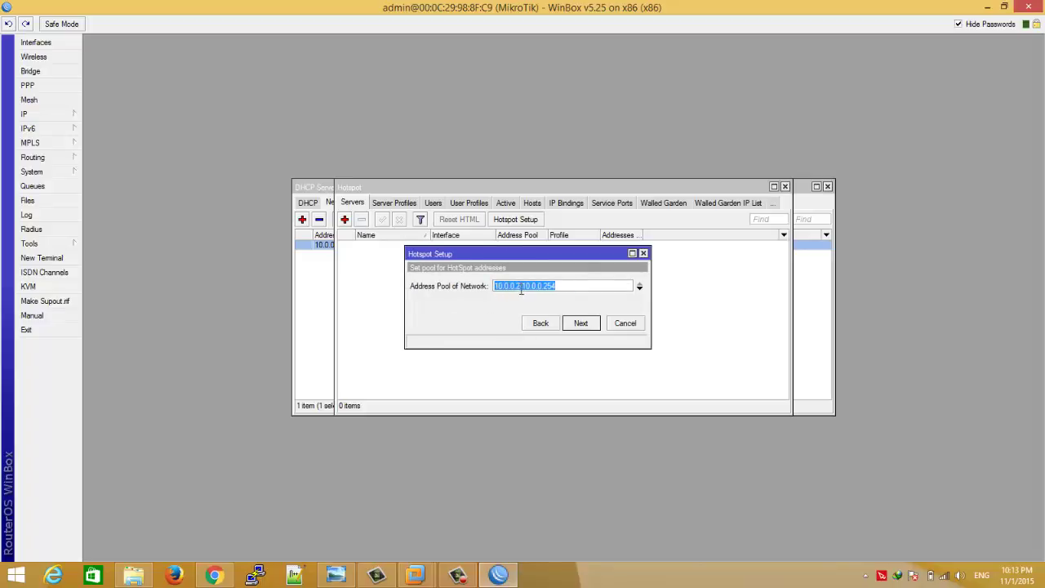
pyautogui.click(585, 324)
pyautogui.click(584, 324)
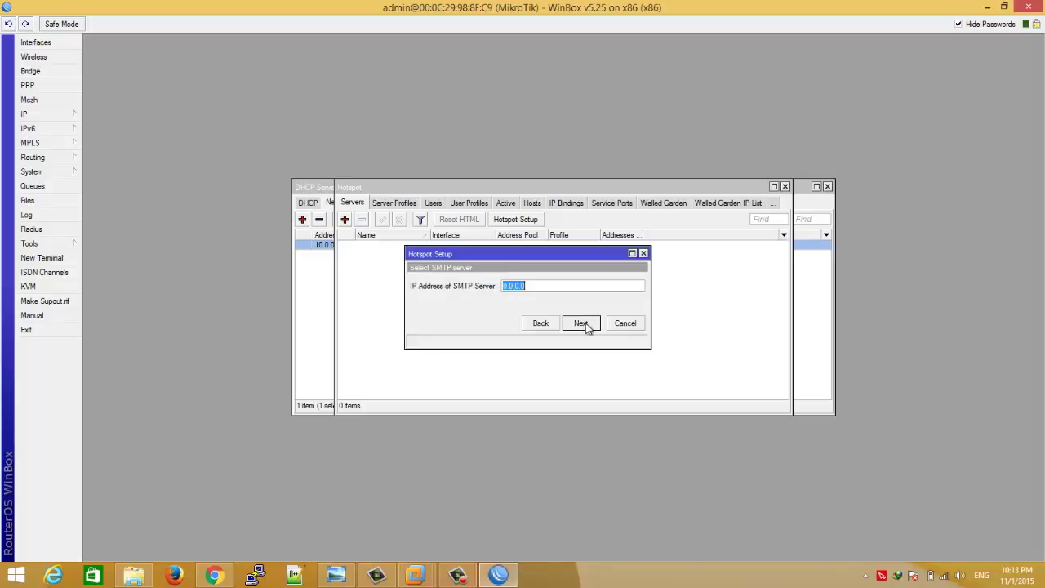
pyautogui.click(585, 324)
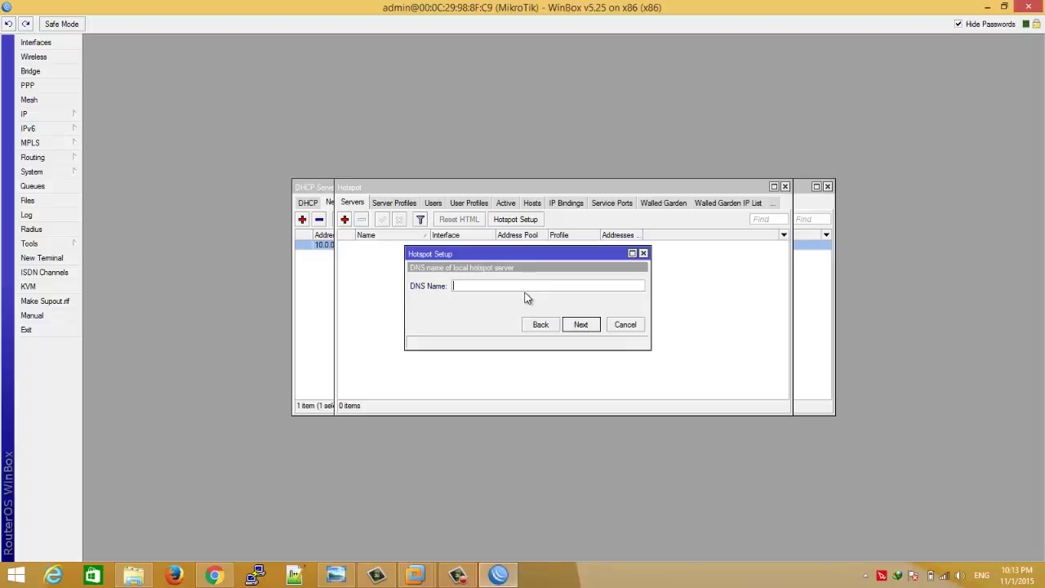
# - Enter mikrotik.org as the hotspot DNS name, keep admin as the local user, and finish
pyautogui.write('mikrotik')
pyautogui.write('com')
pyautogui.press('BackSpace')
pyautogui.press('BackSpace')
pyautogui.press('BackSpace')
pyautogui.write('org')
pyautogui.click(580, 324)
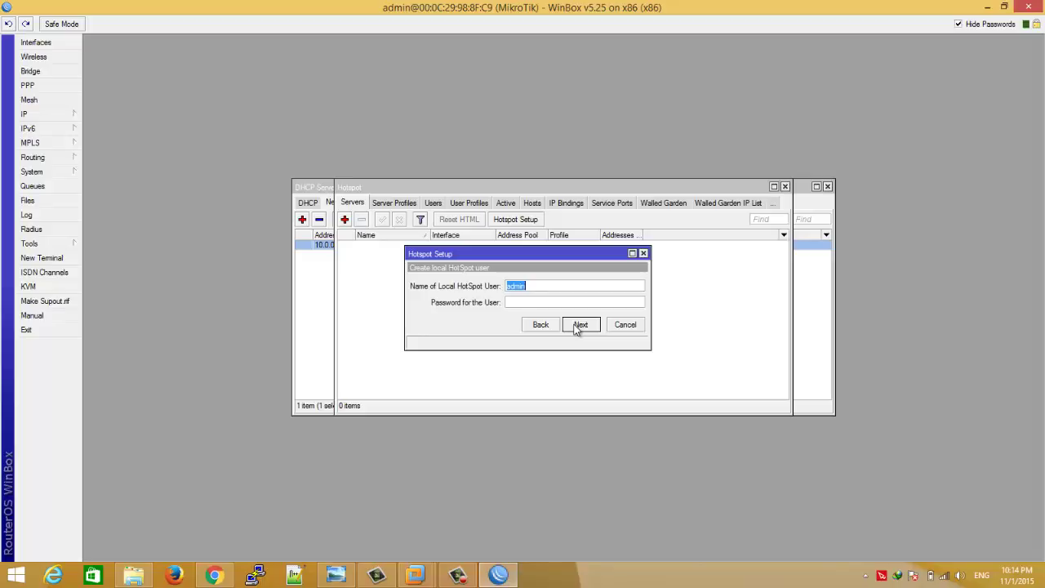
pyautogui.click(552, 285)
pyautogui.click(581, 325)
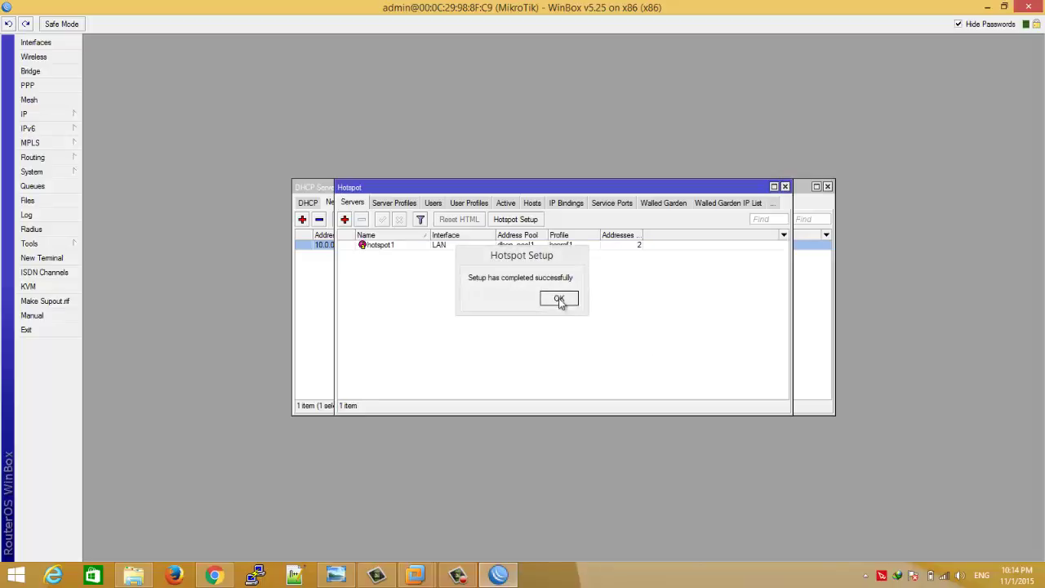
pyautogui.click(559, 299)
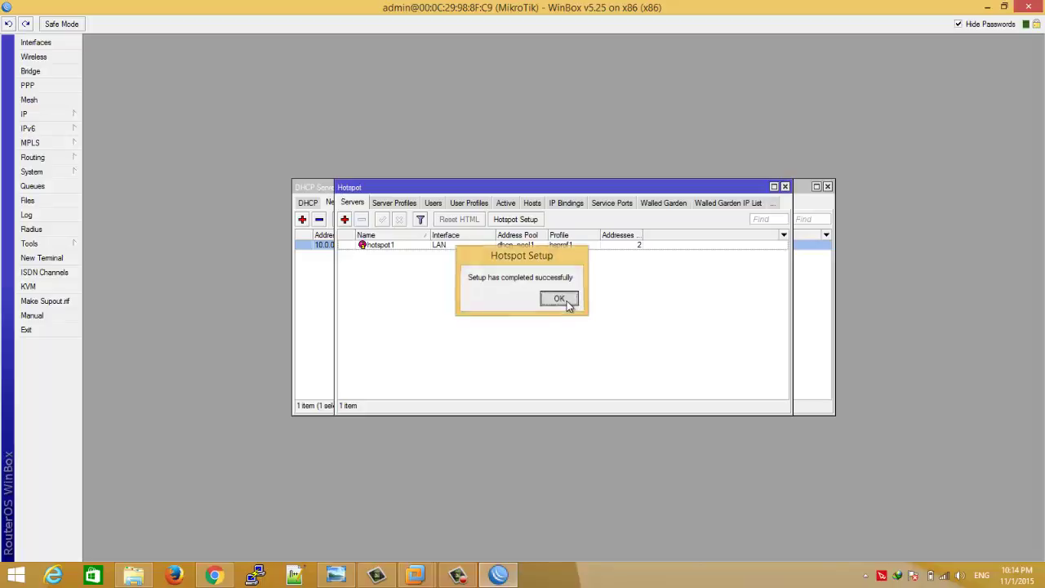
# - Check that IP > Pool lists only dhcp_pool1 covering 10.0.0.2-10.0.0.254, then close it
pyautogui.click(78, 118)
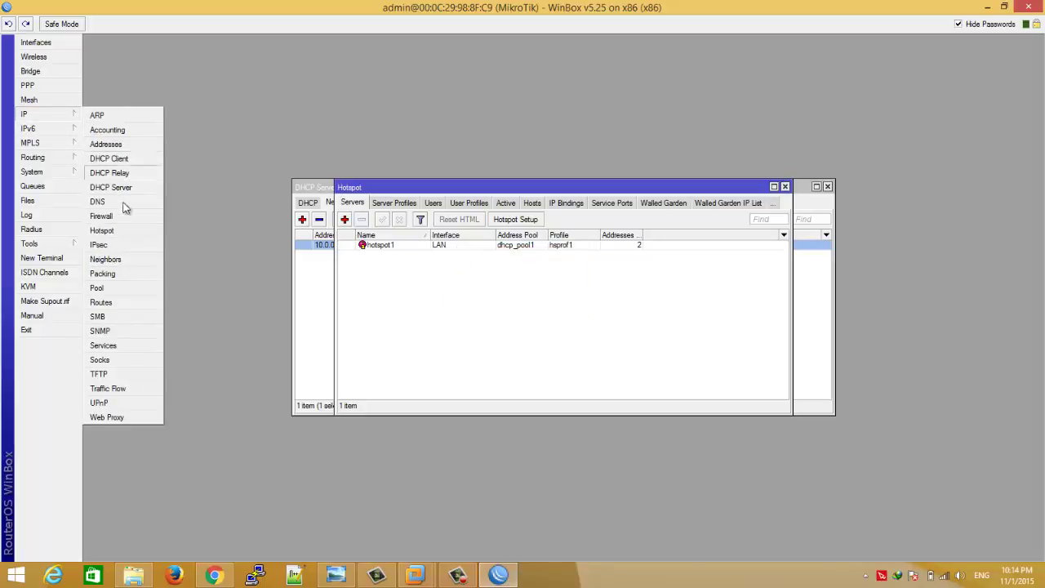
pyautogui.click(105, 287)
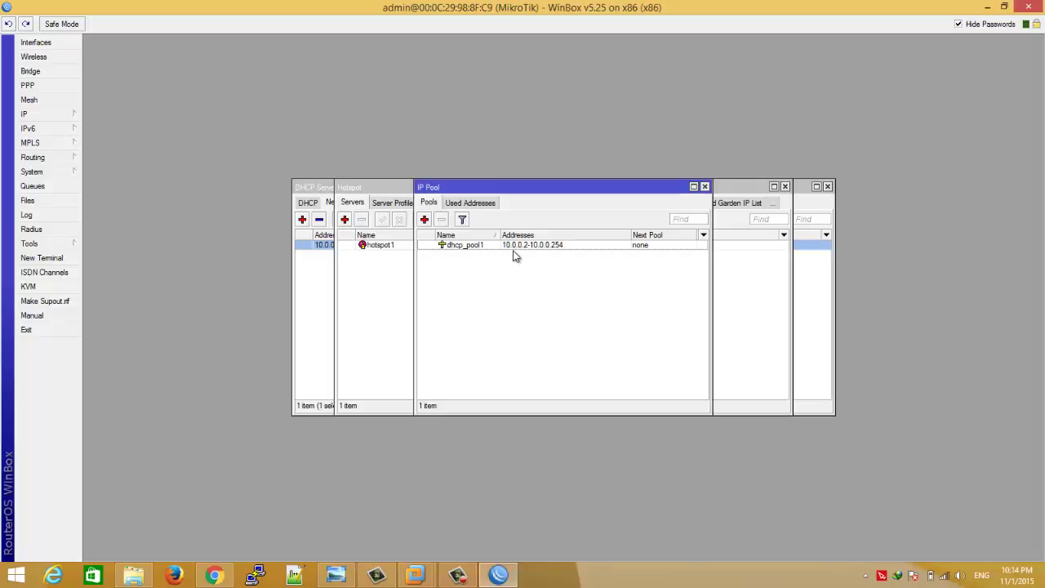
pyautogui.click(705, 187)
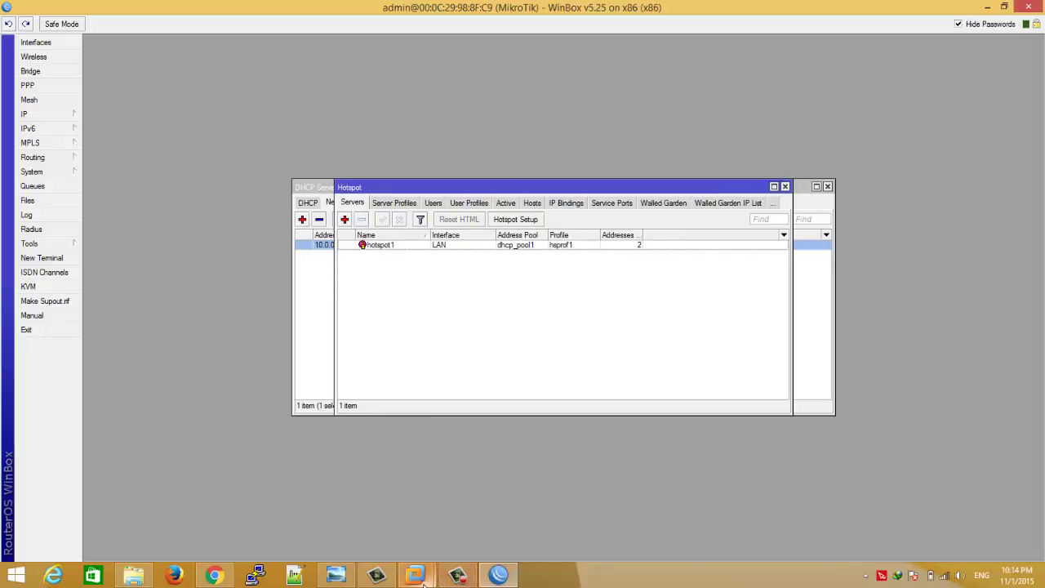
pyautogui.moveTo(417, 576)
pyautogui.click(375, 516)
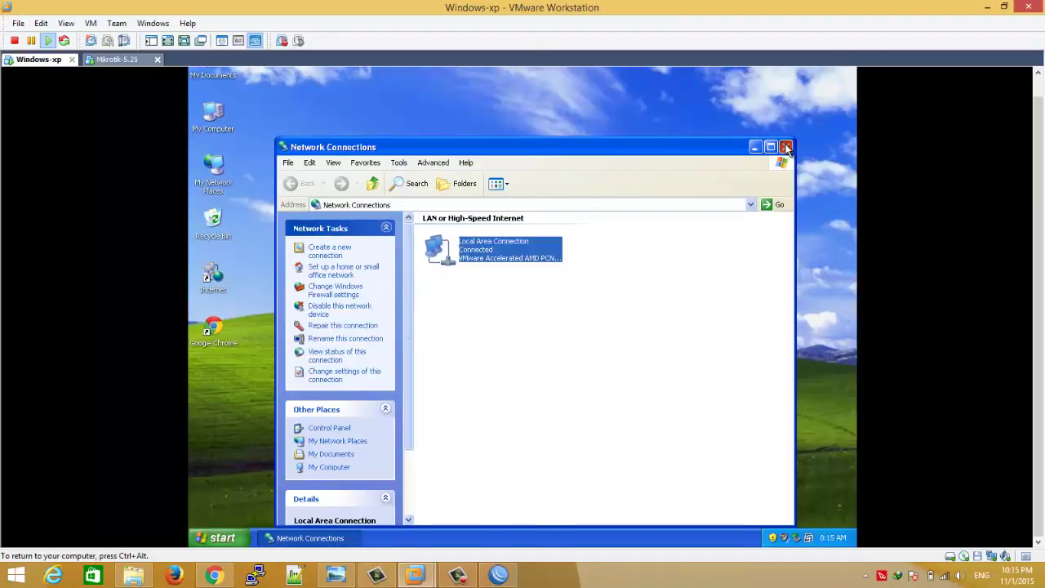
pyautogui.click(785, 146)
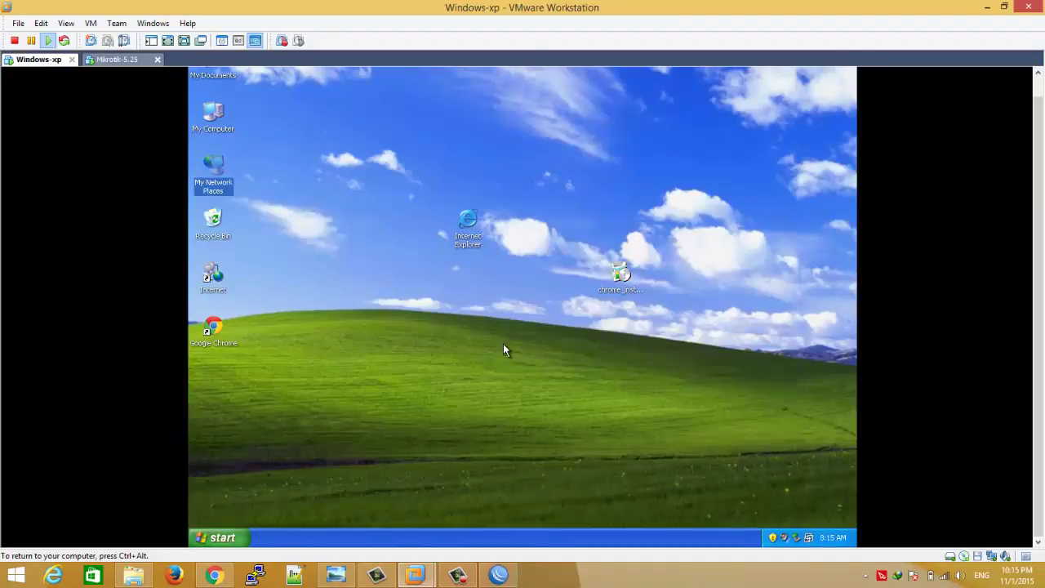
pyautogui.doubleClick(226, 335)
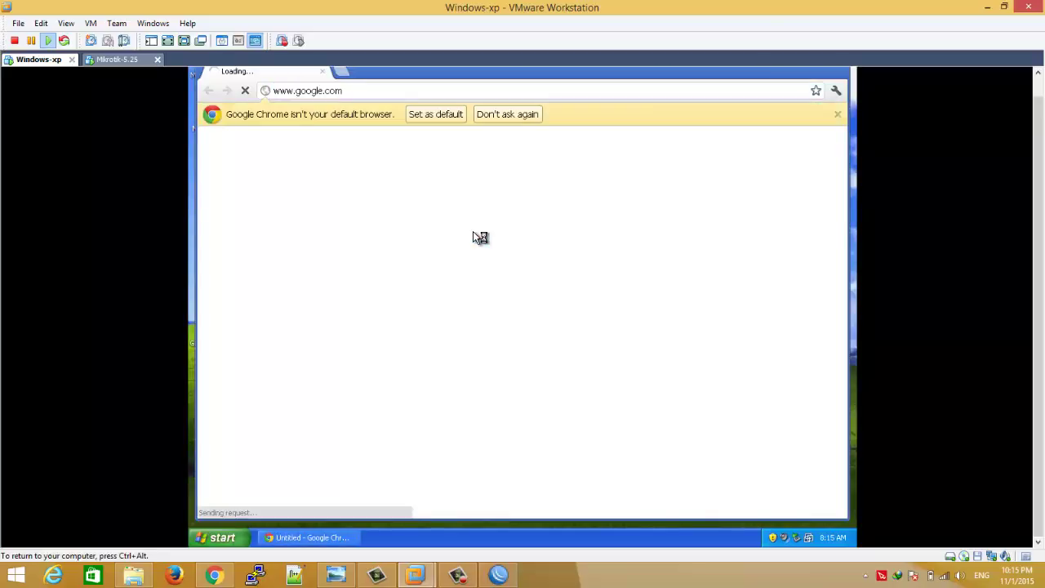
pyautogui.click(465, 91)
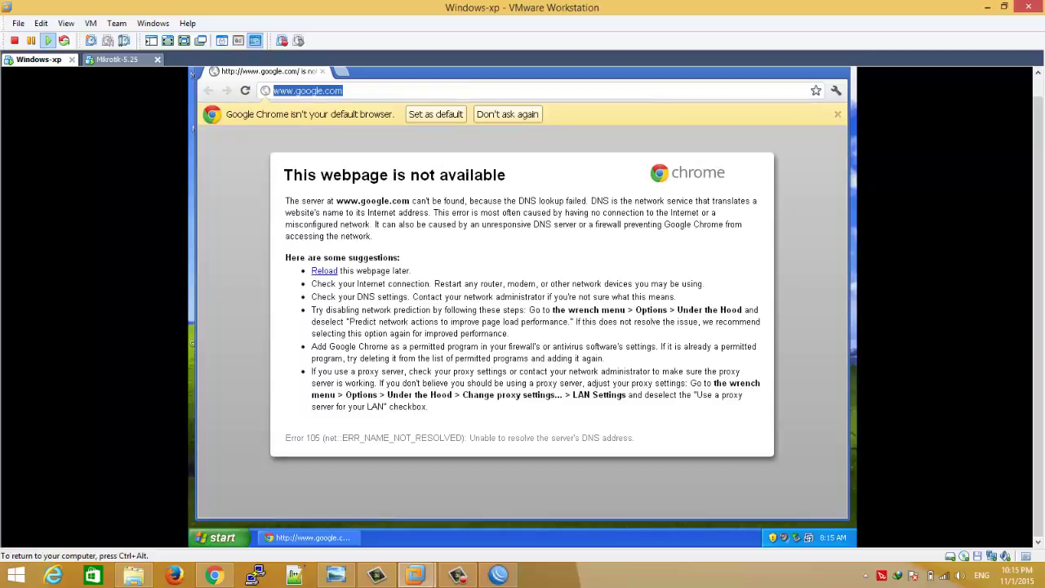
pyautogui.write('1')
pyautogui.hotkey('ctrl', 'Return')
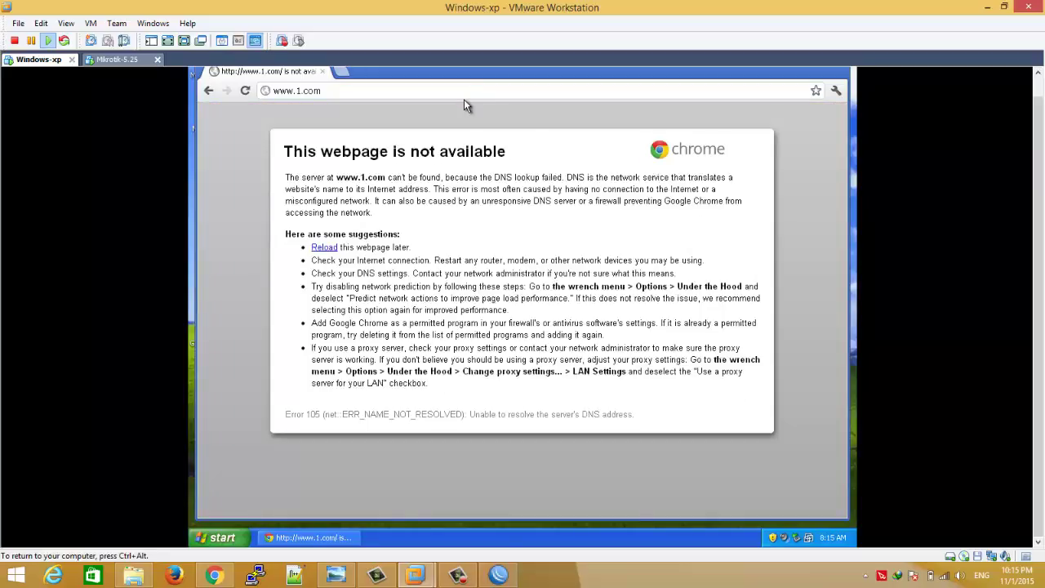
pyautogui.click(465, 95)
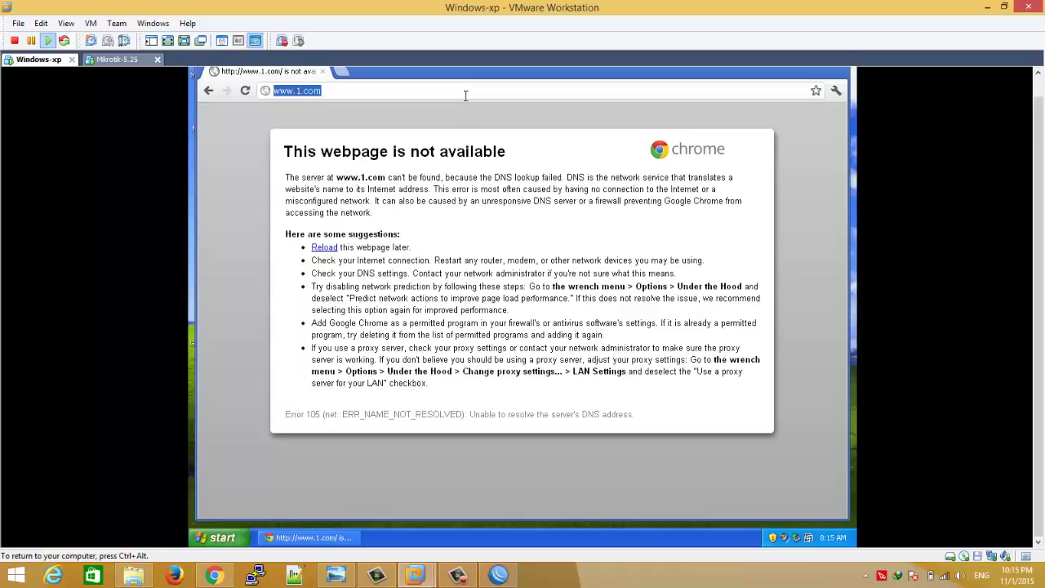
pyautogui.write('nogom')
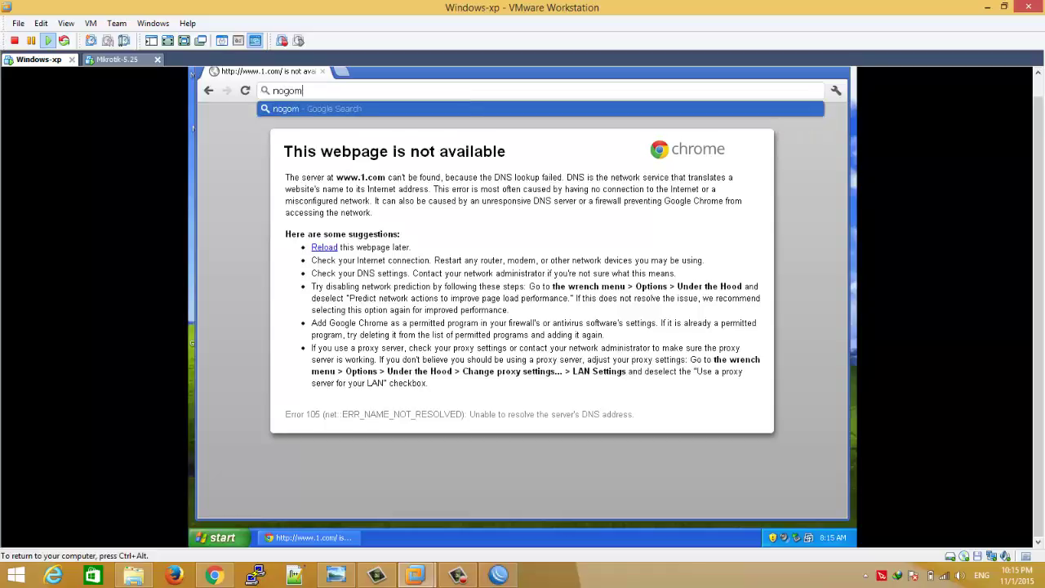
pyautogui.write('i')
pyautogui.hotkey('ctrl', 'Return')
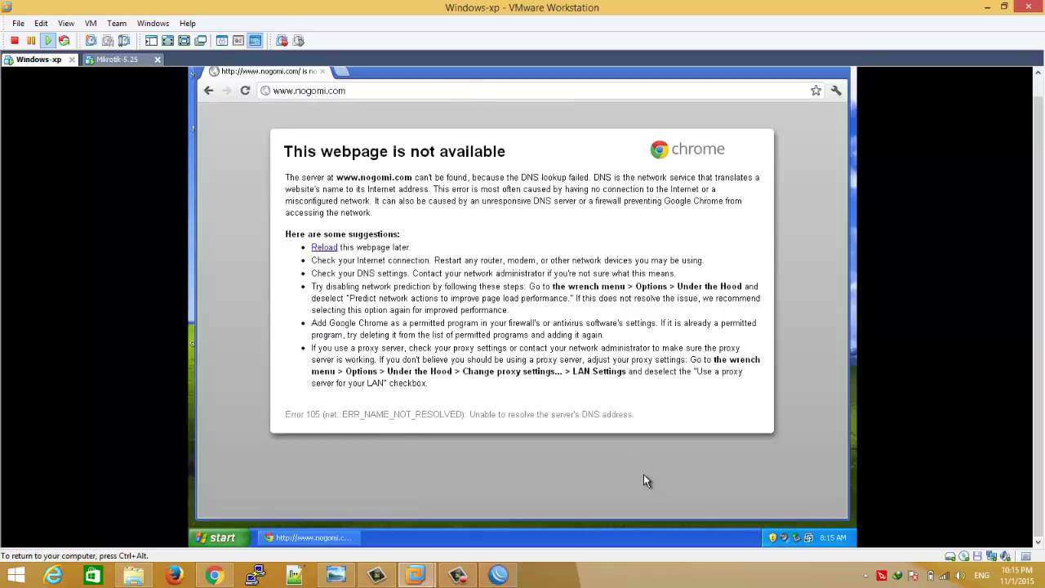
pyautogui.click(461, 574)
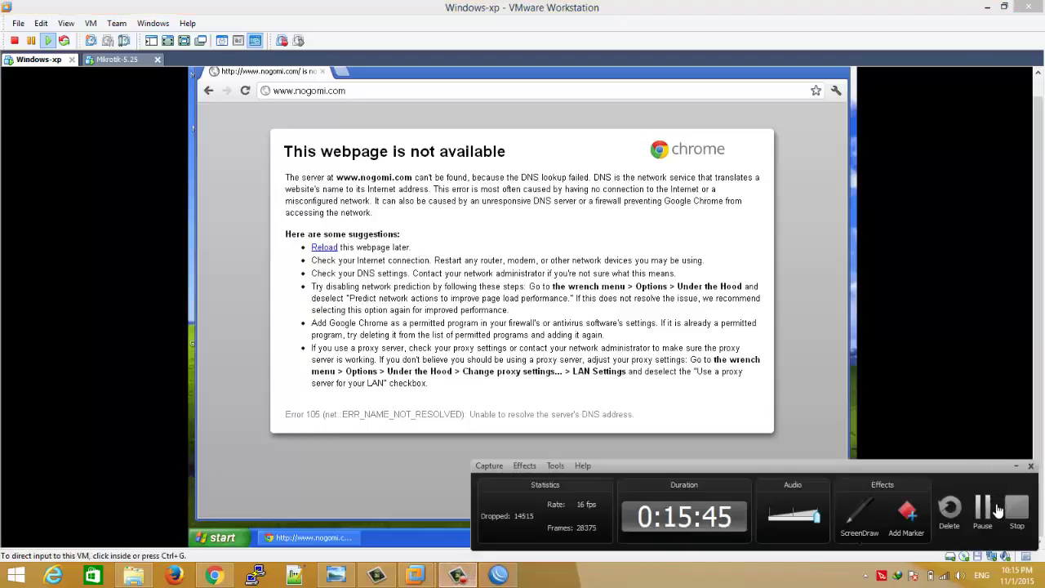
pyautogui.click(995, 510)
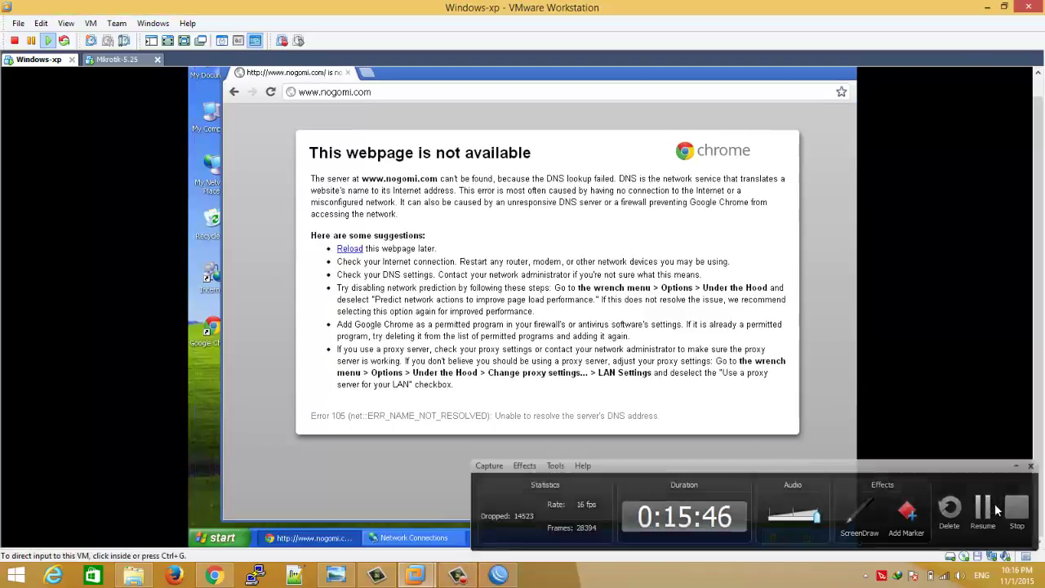
pyautogui.click(995, 510)
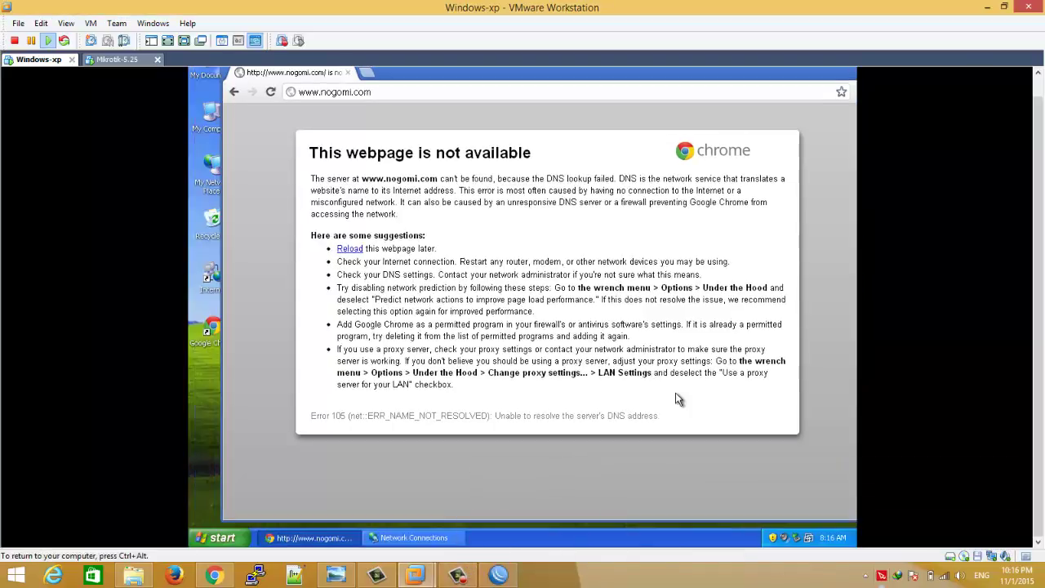
# - Add a static default route 0.0.0.0/0 via gateway 192.168.1.1 in IP > Routes
pyautogui.click(506, 575)
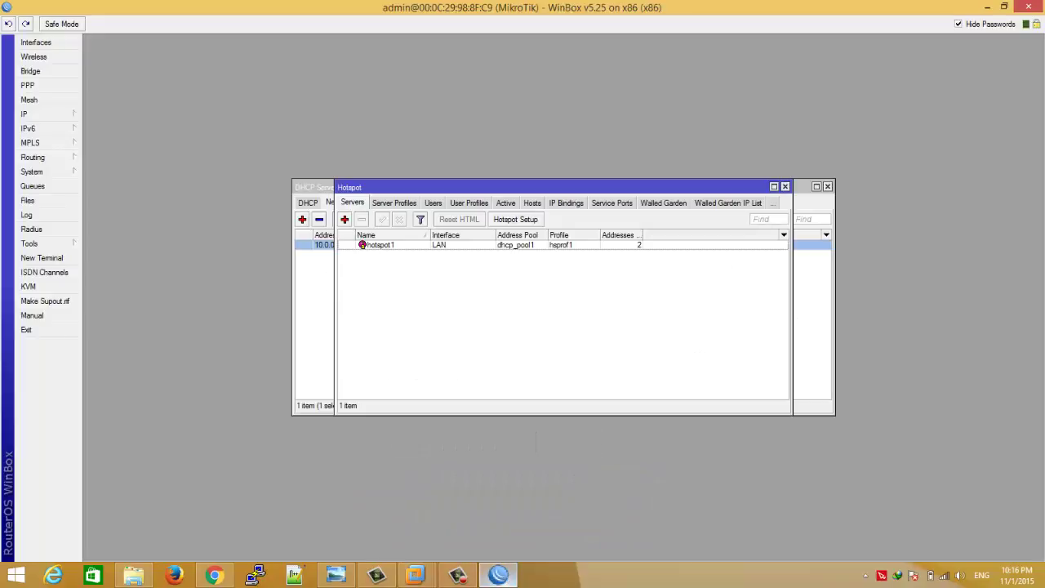
pyautogui.moveTo(430, 188); pyautogui.dragTo(389, 267)
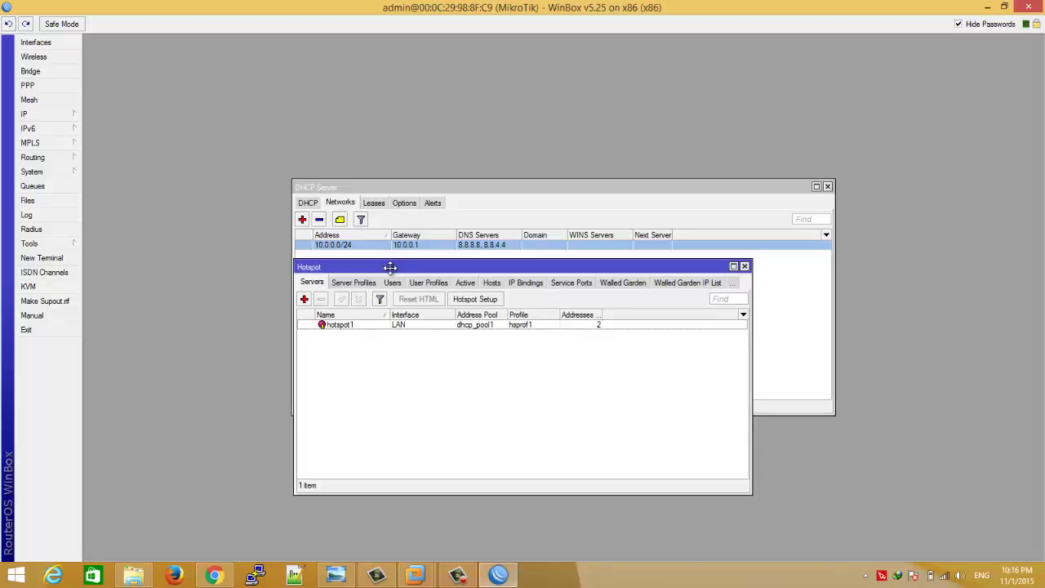
pyautogui.click(71, 119)
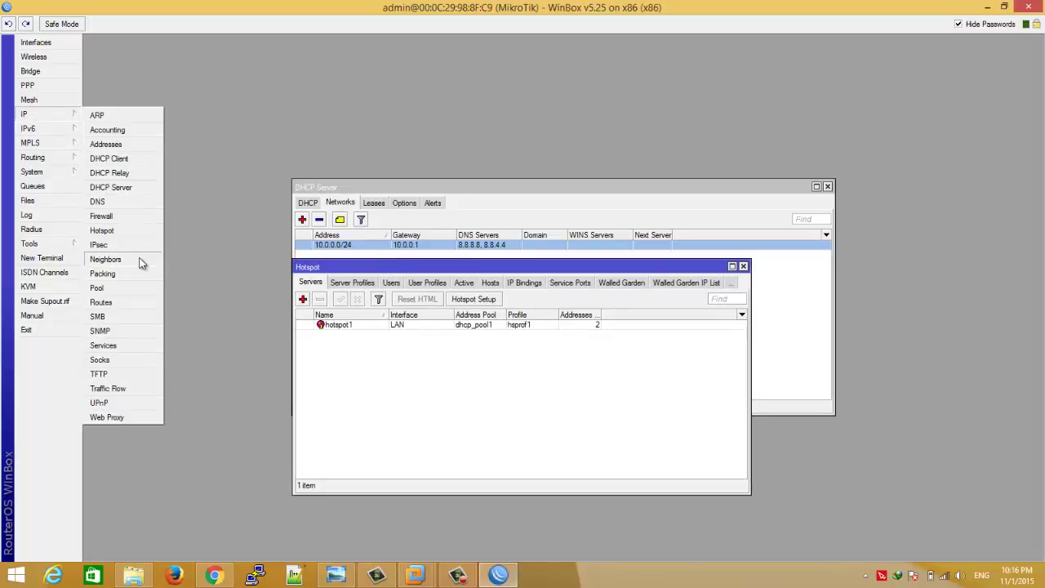
pyautogui.click(138, 304)
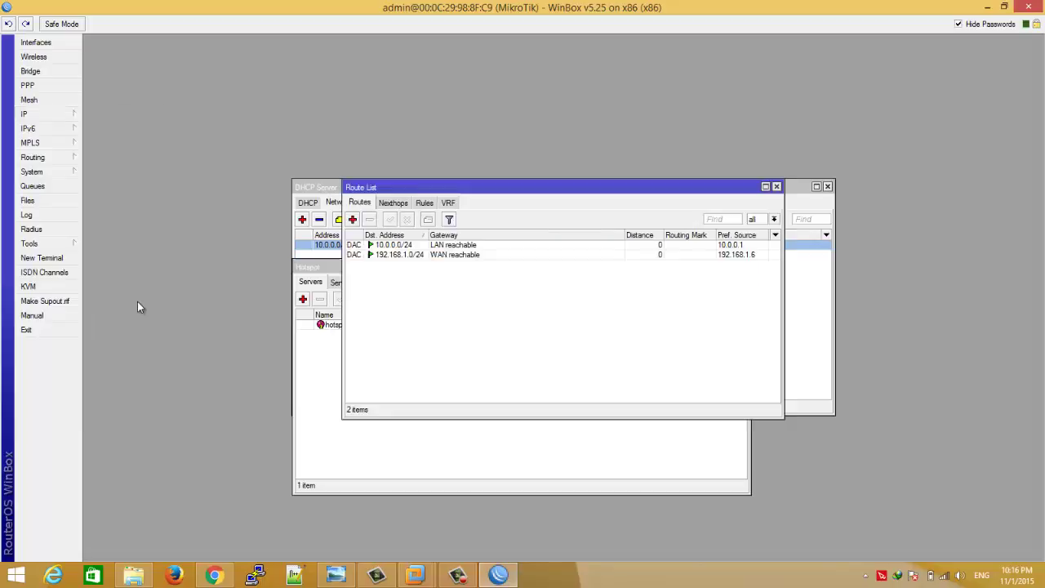
pyautogui.click(353, 219)
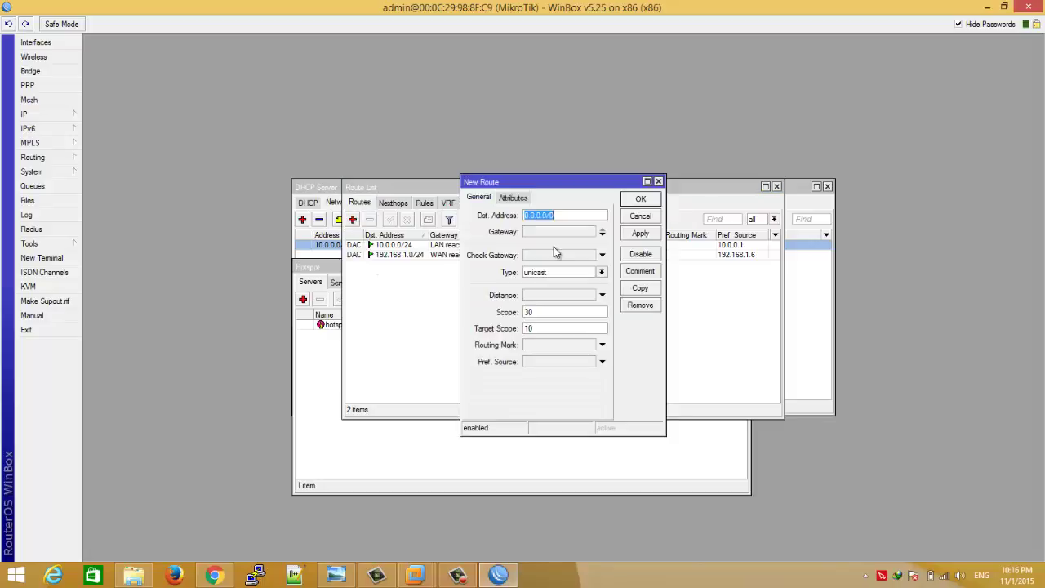
pyautogui.click(531, 234)
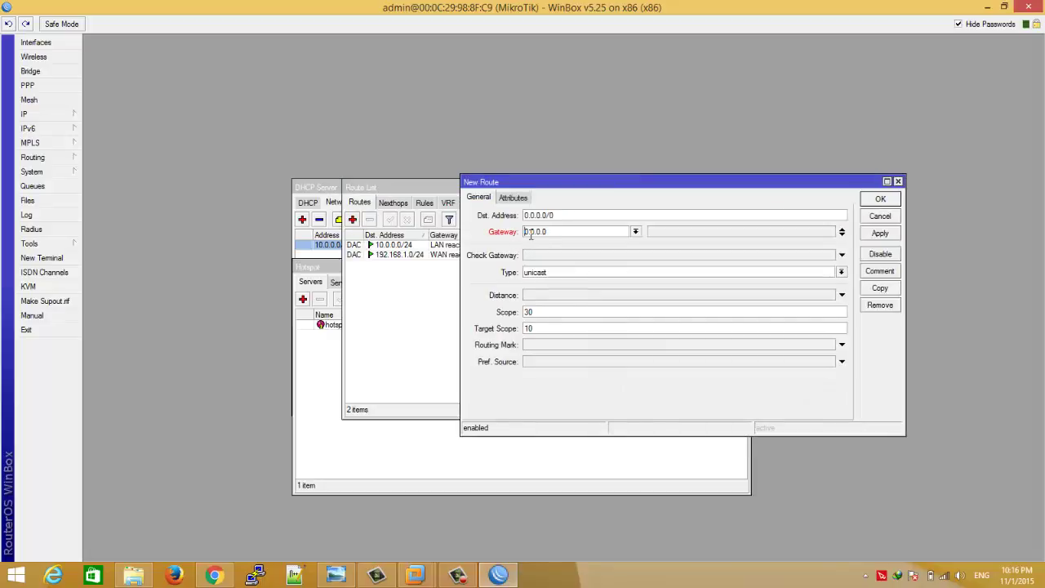
pyautogui.doubleClick(550, 230)
pyautogui.write('192.168.1.1')
pyautogui.click(337, 575)
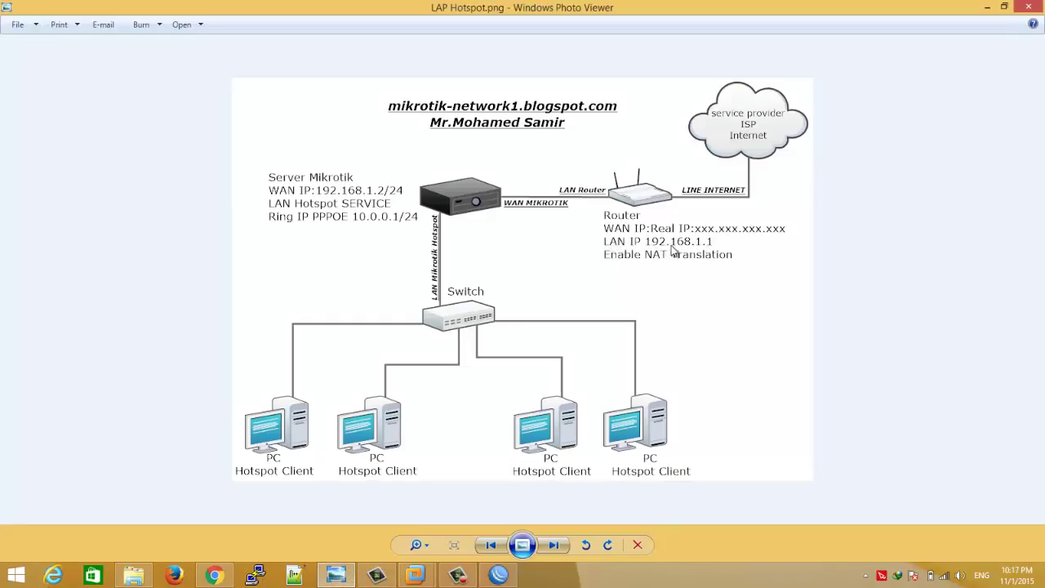
pyautogui.click(995, 8)
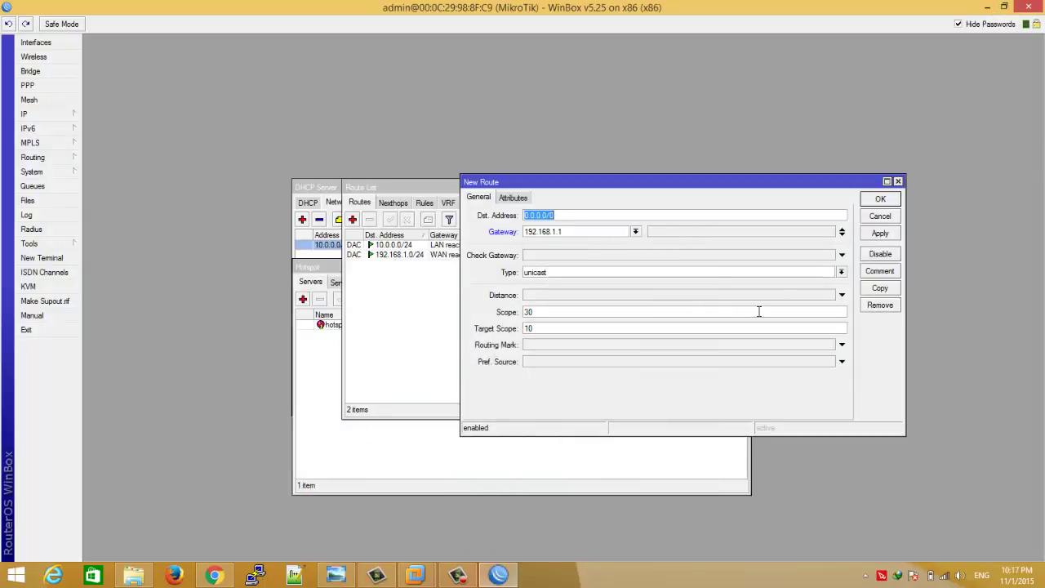
pyautogui.click(885, 234)
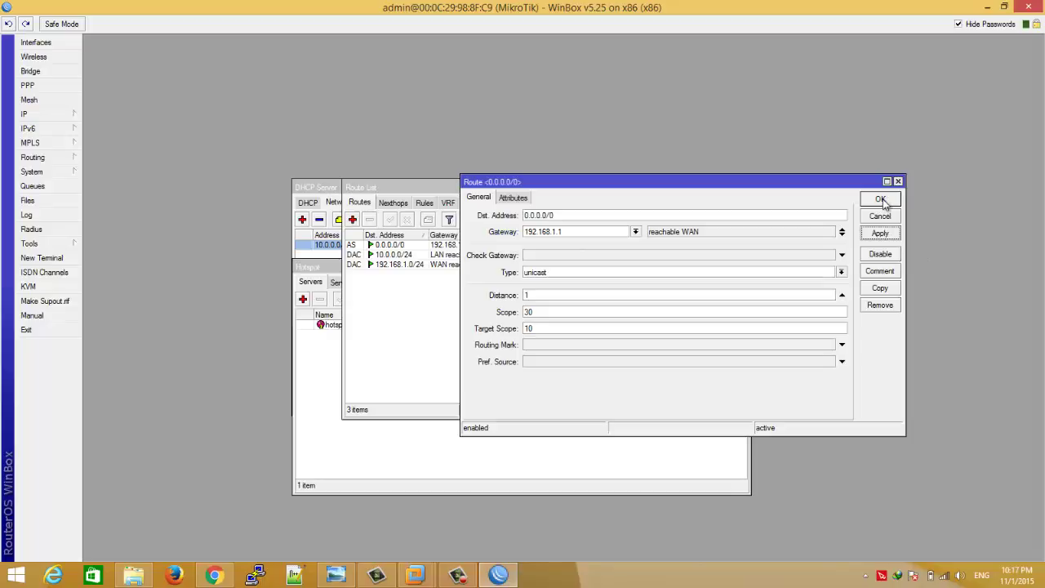
pyautogui.click(880, 200)
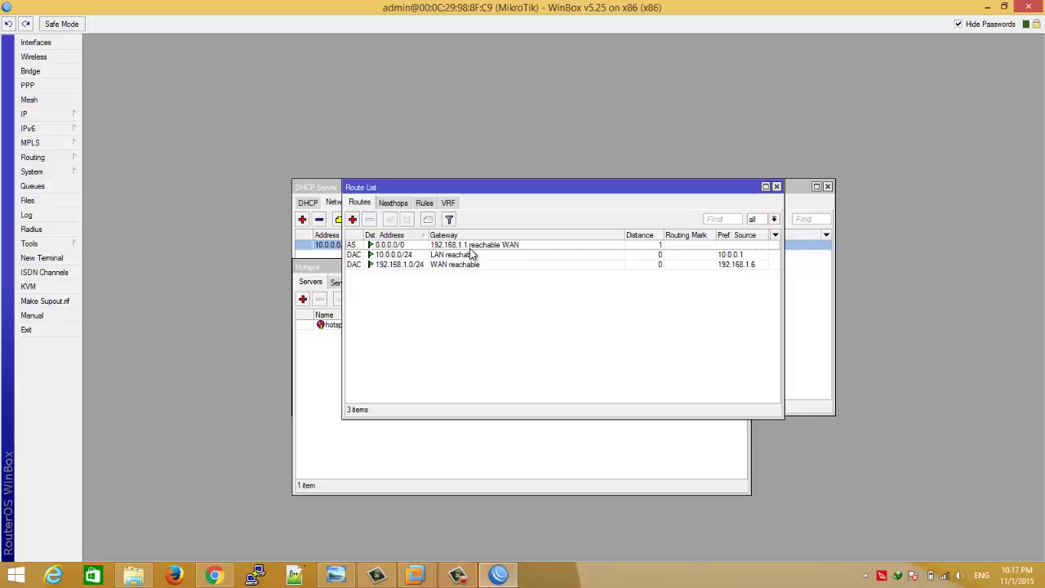
pyautogui.click(524, 248)
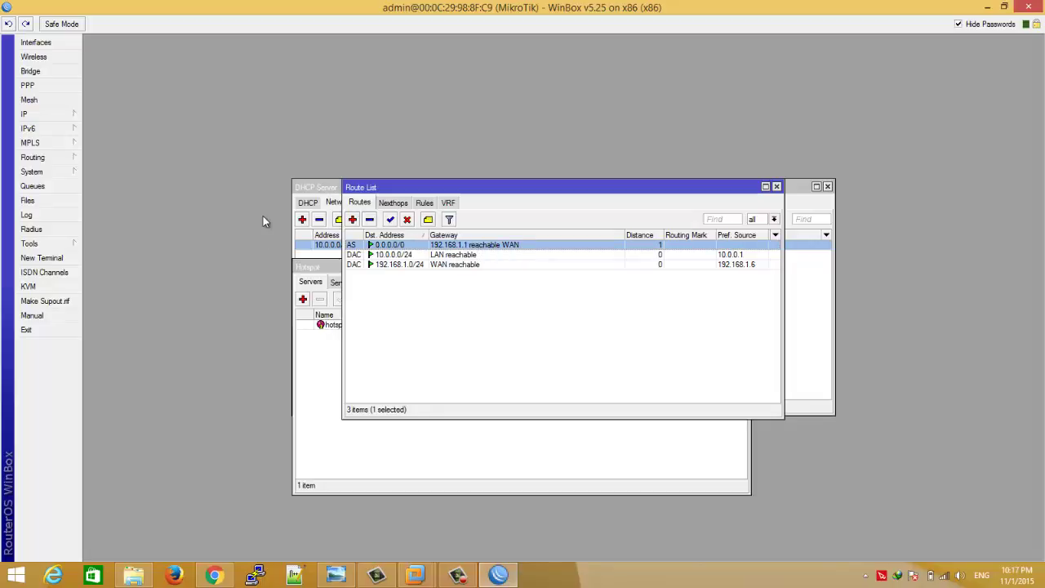
# - Ping 8.8.8.8 over the WAN interface, confirm 4 of 4 replies, then close Ping
pyautogui.click(77, 245)
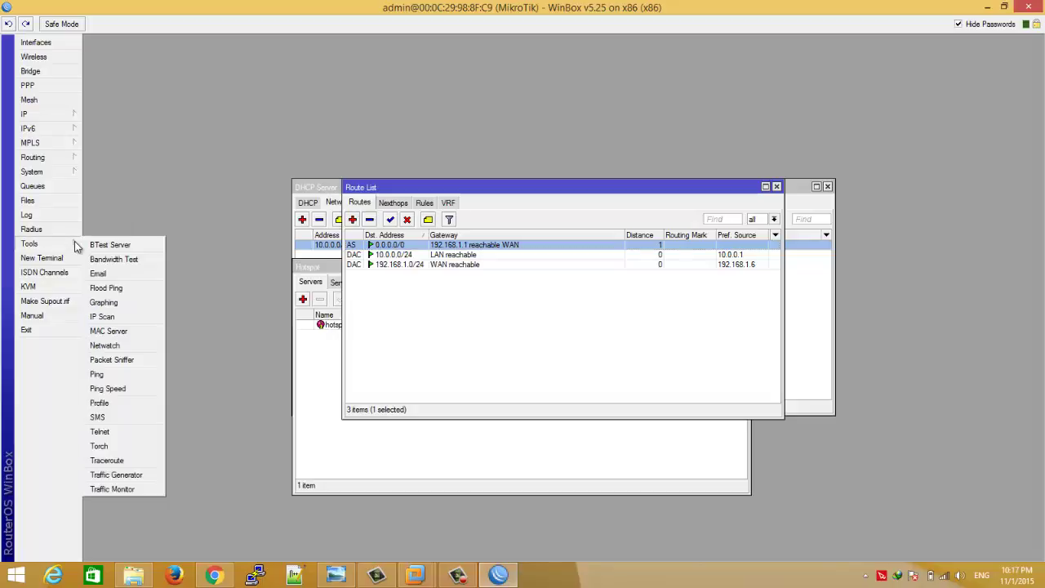
pyautogui.click(115, 377)
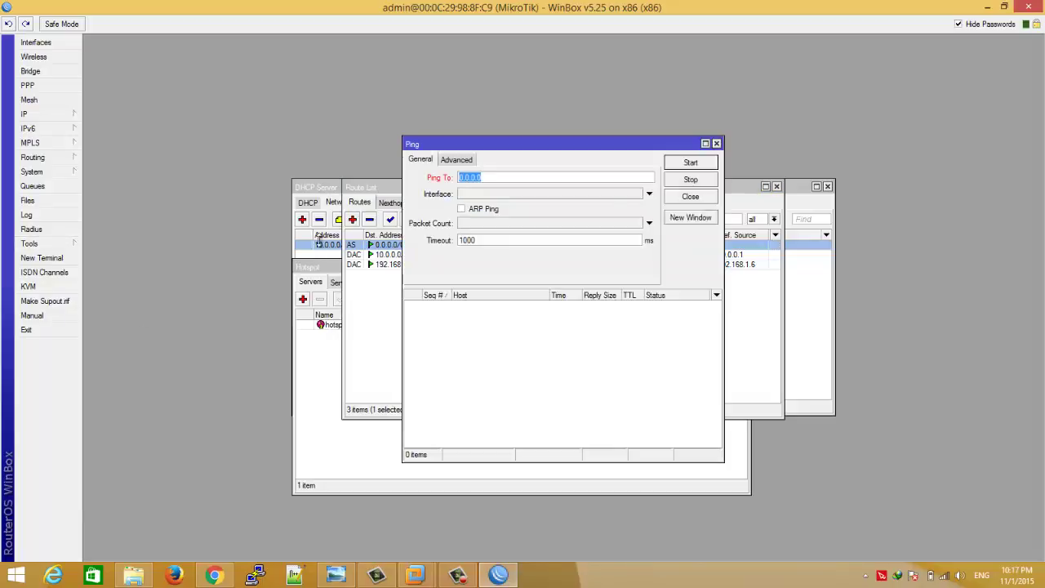
pyautogui.write('8.8.8.8')
pyautogui.click(648, 195)
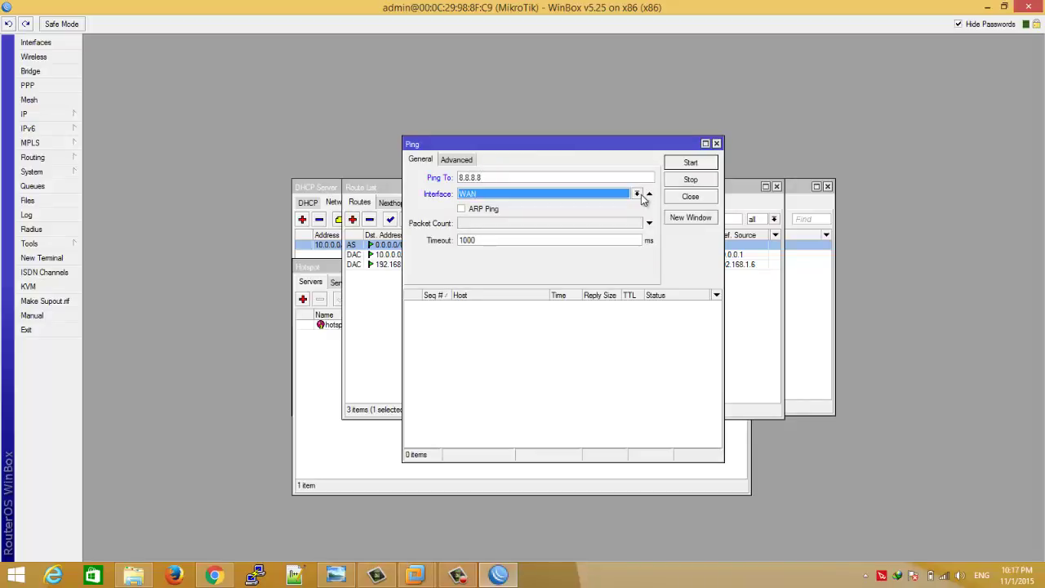
pyautogui.click(636, 196)
pyautogui.click(637, 199)
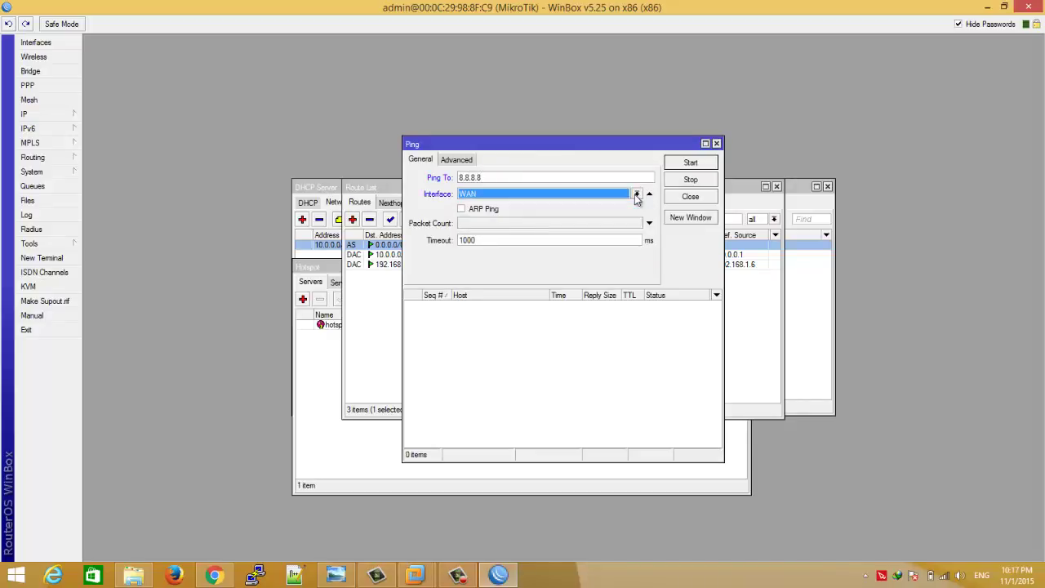
pyautogui.click(680, 167)
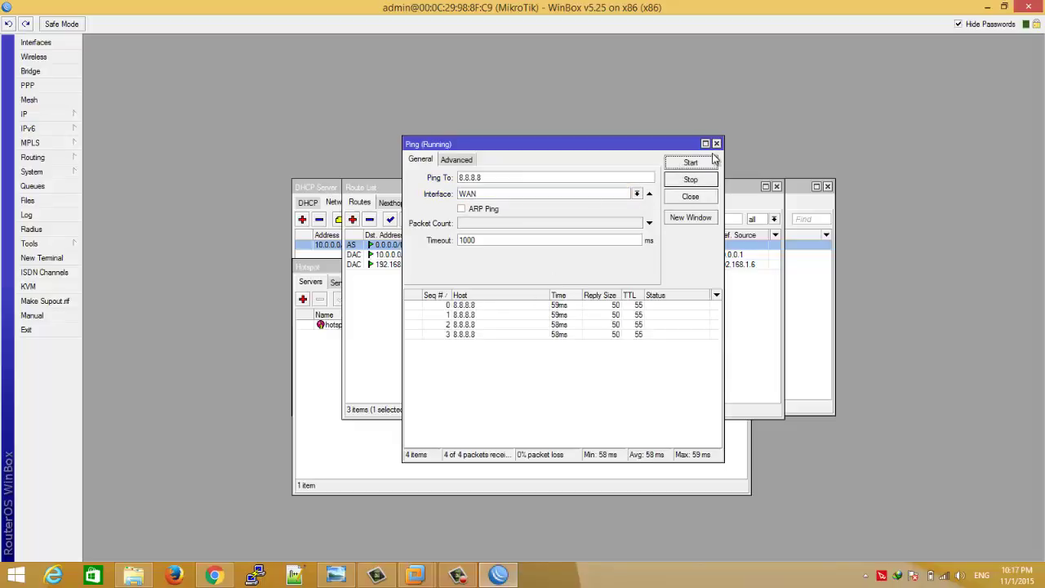
pyautogui.click(717, 144)
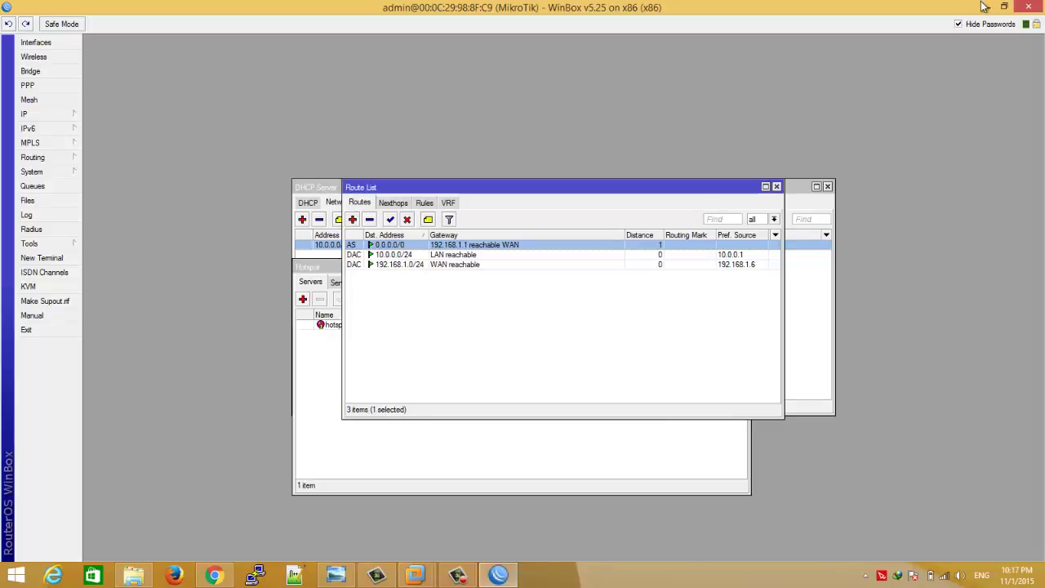
# - In the XP client's Chrome, enter '1' as a test web address and load it
pyautogui.click(987, 6)
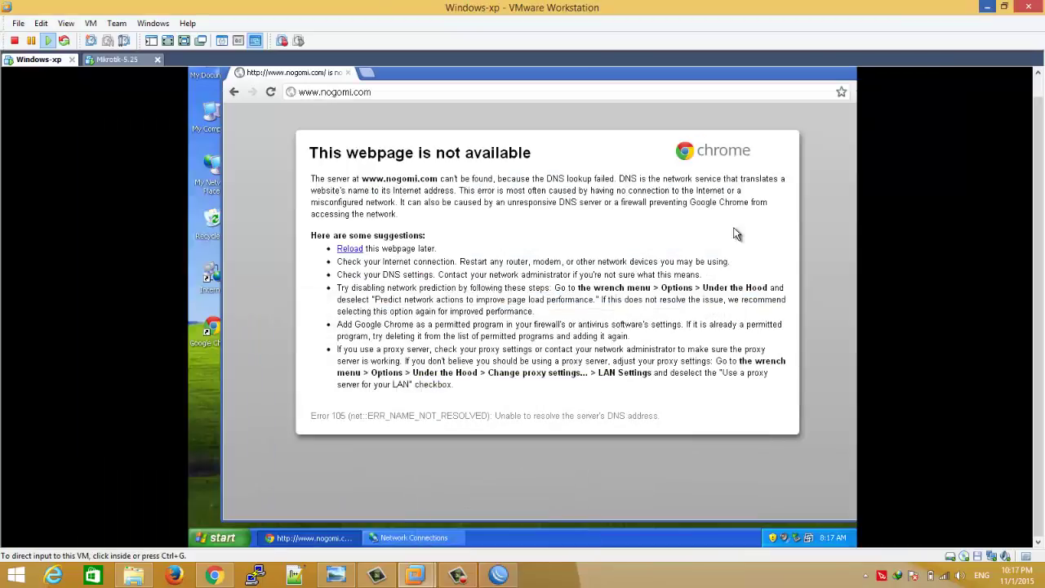
pyautogui.click(573, 94)
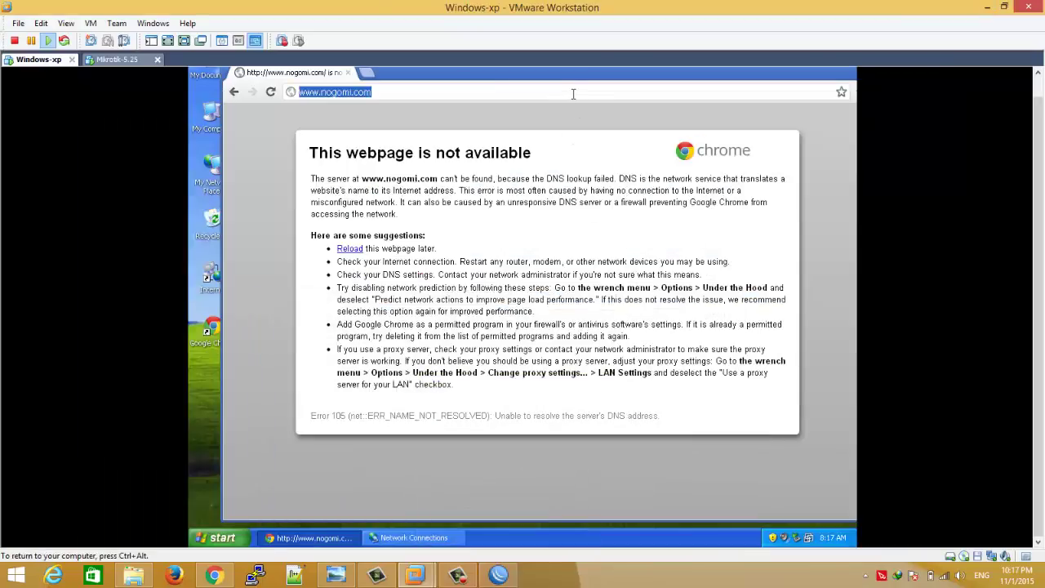
pyautogui.write('1')
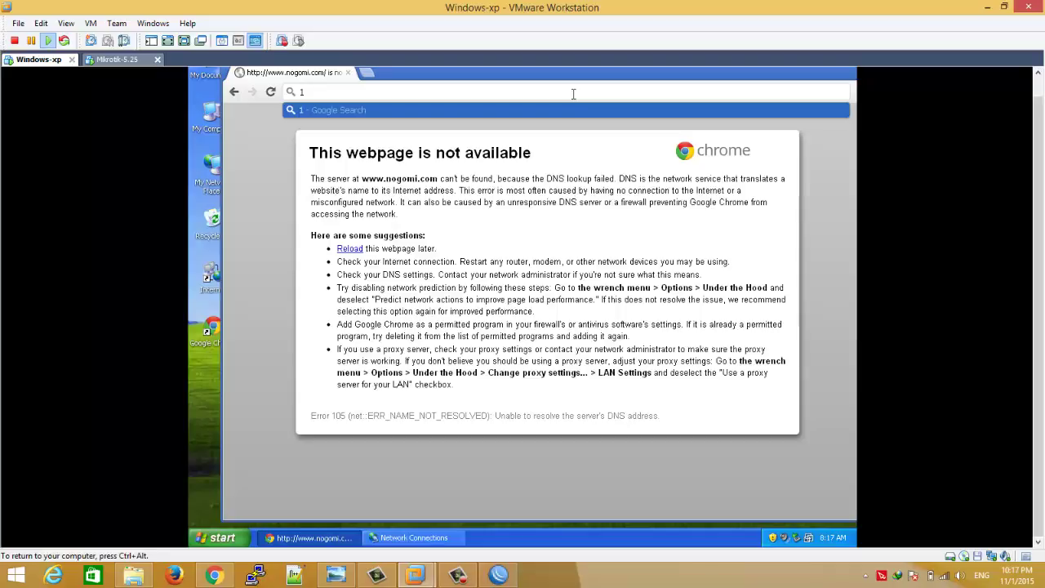
pyautogui.hotkey('ctrl', 'Return')
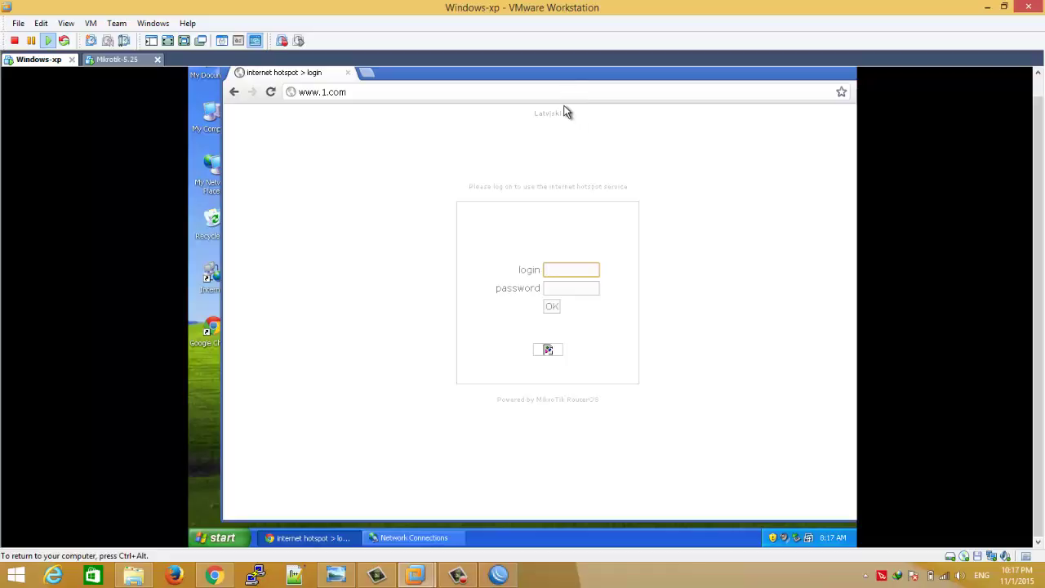
# - Browse to msn.com, then submit the hotspot login with the admin credentials
pyautogui.click(565, 93)
pyautogui.write('n')
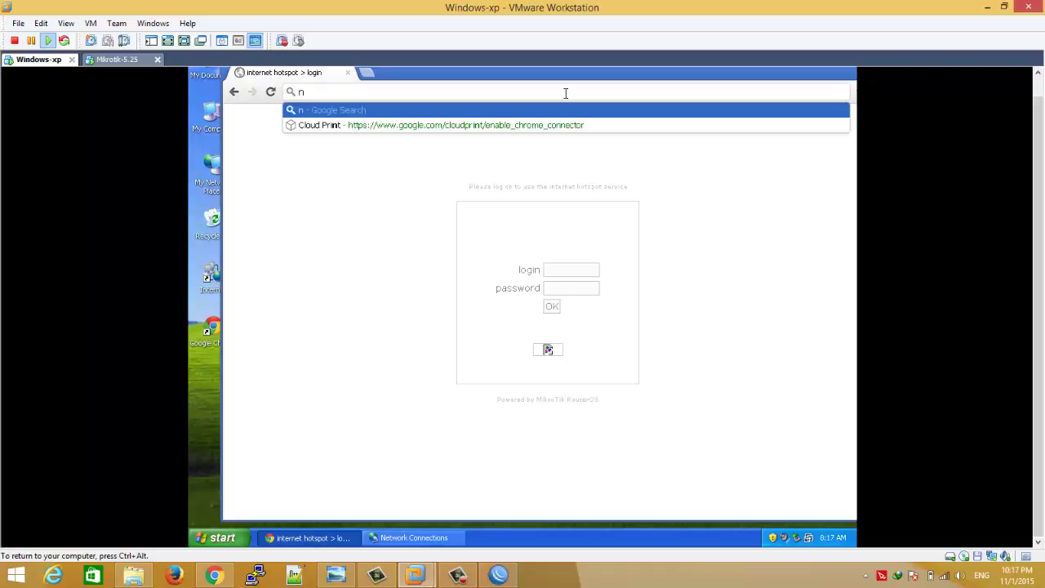
pyautogui.press('BackSpace')
pyautogui.write('admin')
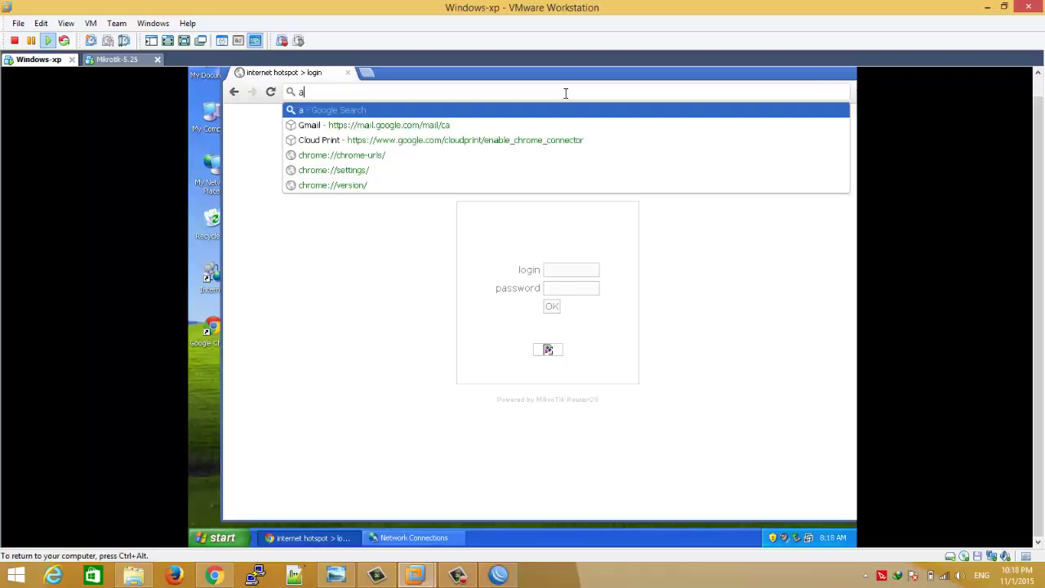
pyautogui.press('BackSpace')
pyautogui.press('BackSpace')
pyautogui.press('BackSpace')
pyautogui.press('BackSpace')
pyautogui.press('BackSpace')
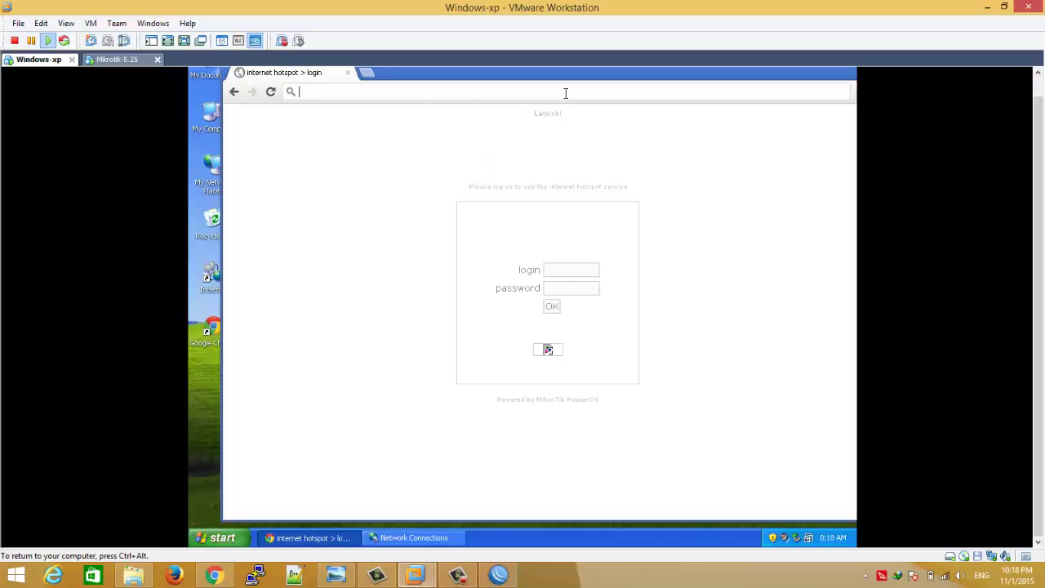
pyautogui.write('msn')
pyautogui.press('Return')
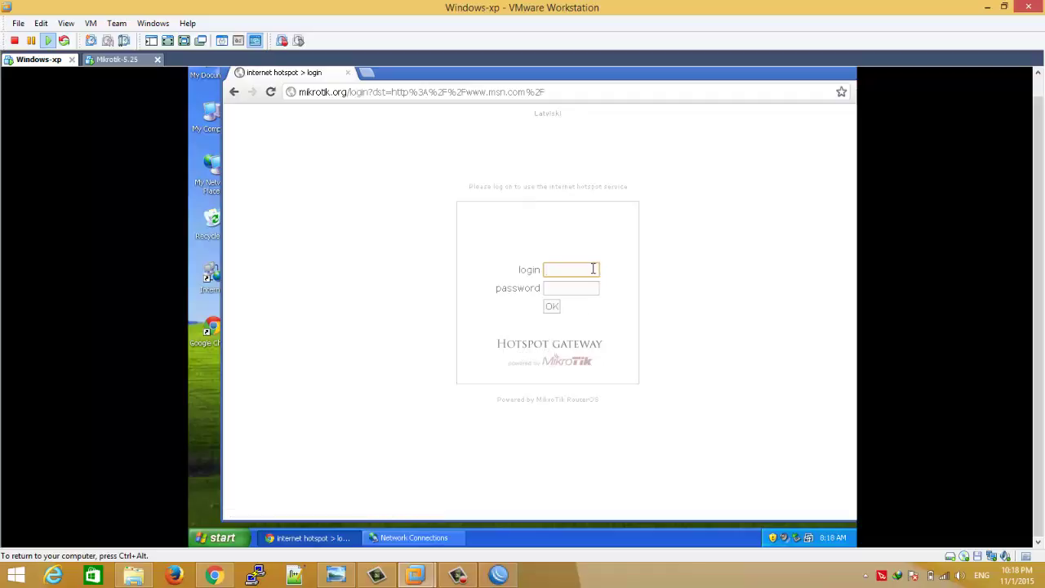
pyautogui.write('min')
pyautogui.click(552, 308)
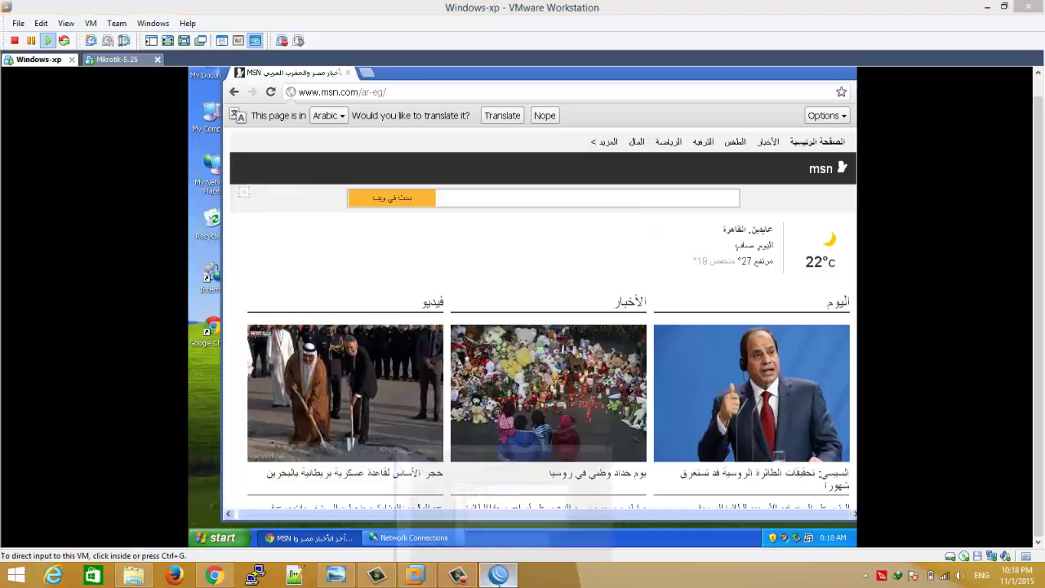
# - Maximize IP > Hotspot, check the admin user and its active session, then return to Users
pyautogui.click(499, 575)
pyautogui.moveTo(59, 112)
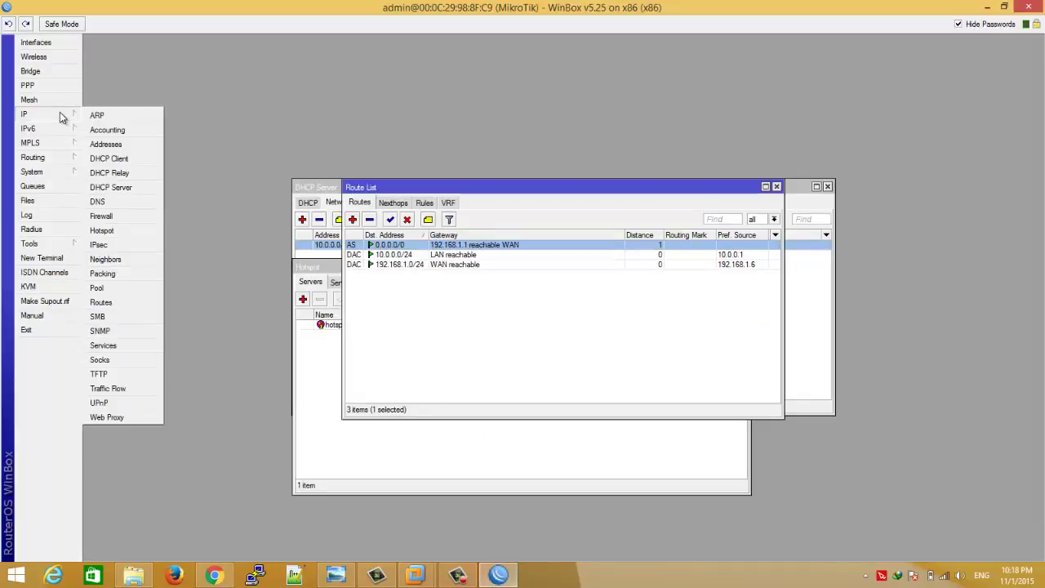
pyautogui.click(121, 230)
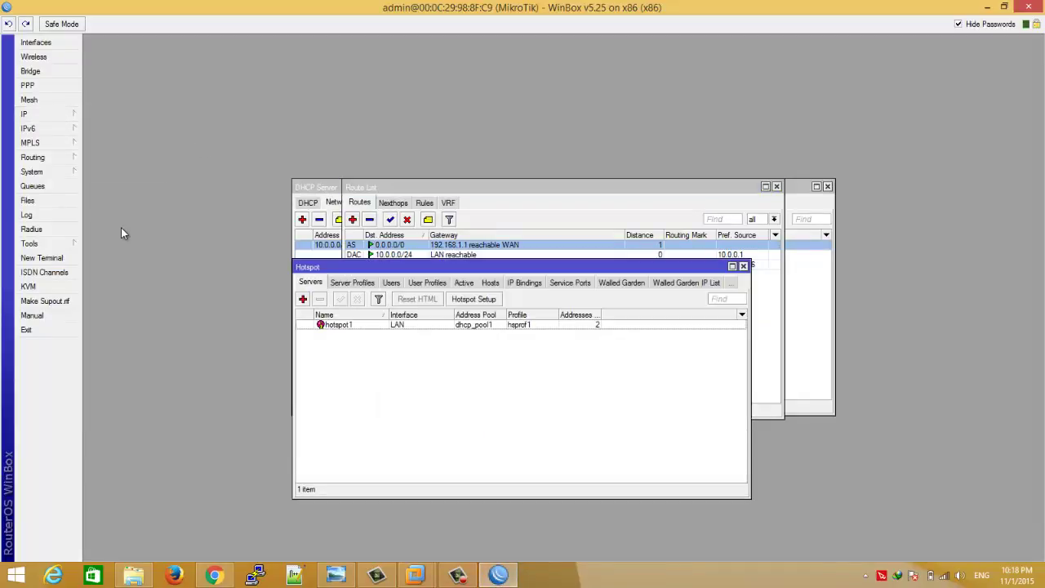
pyautogui.doubleClick(387, 269)
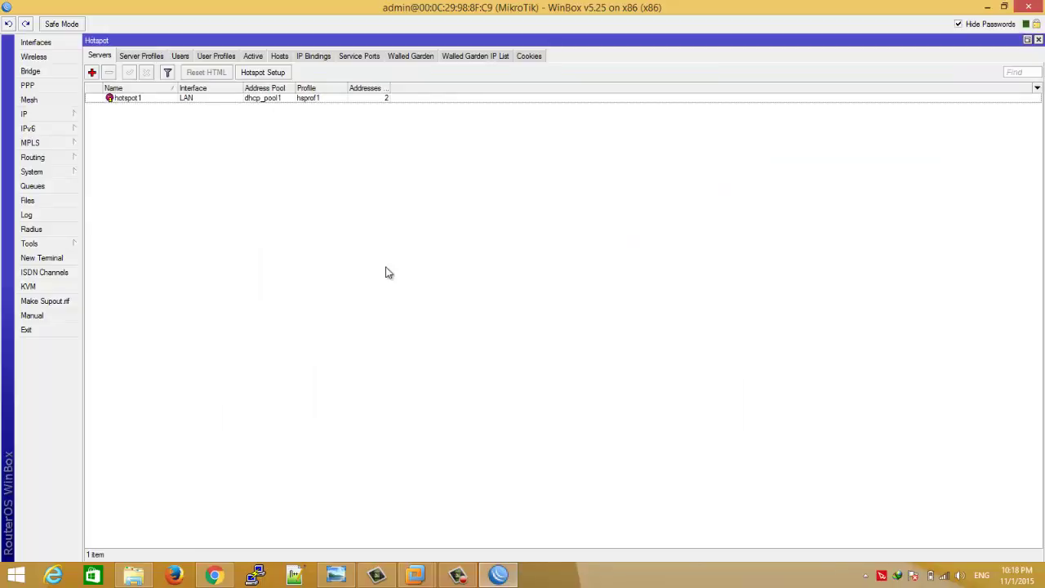
pyautogui.click(180, 57)
pyautogui.click(133, 100)
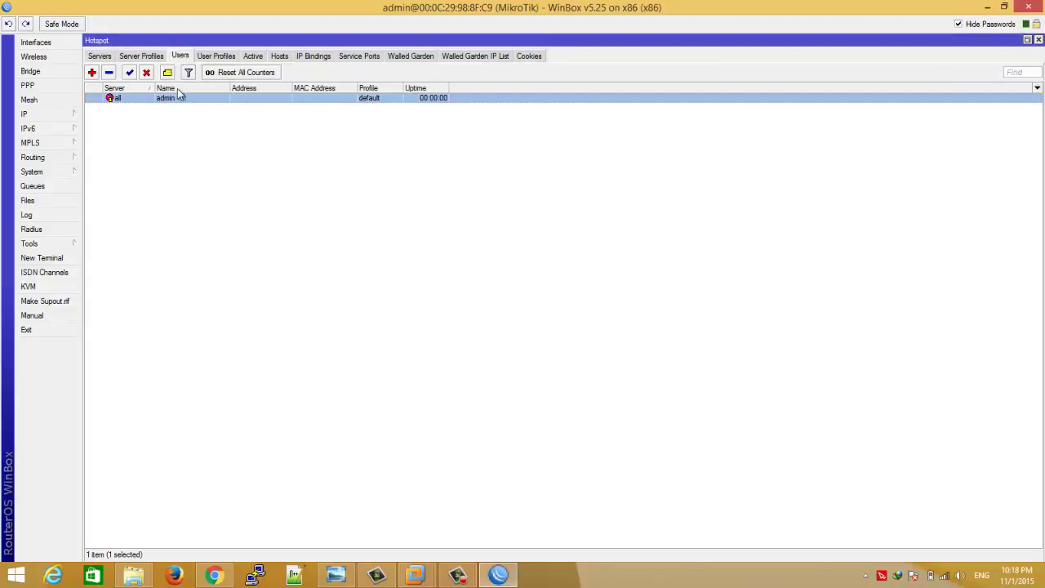
pyautogui.click(253, 56)
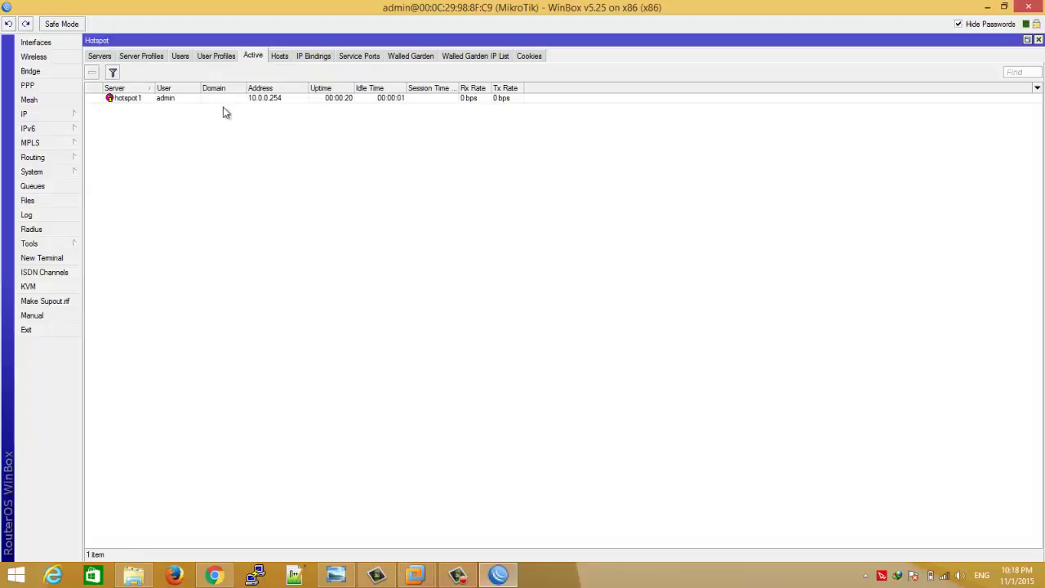
pyautogui.click(169, 101)
pyautogui.click(182, 58)
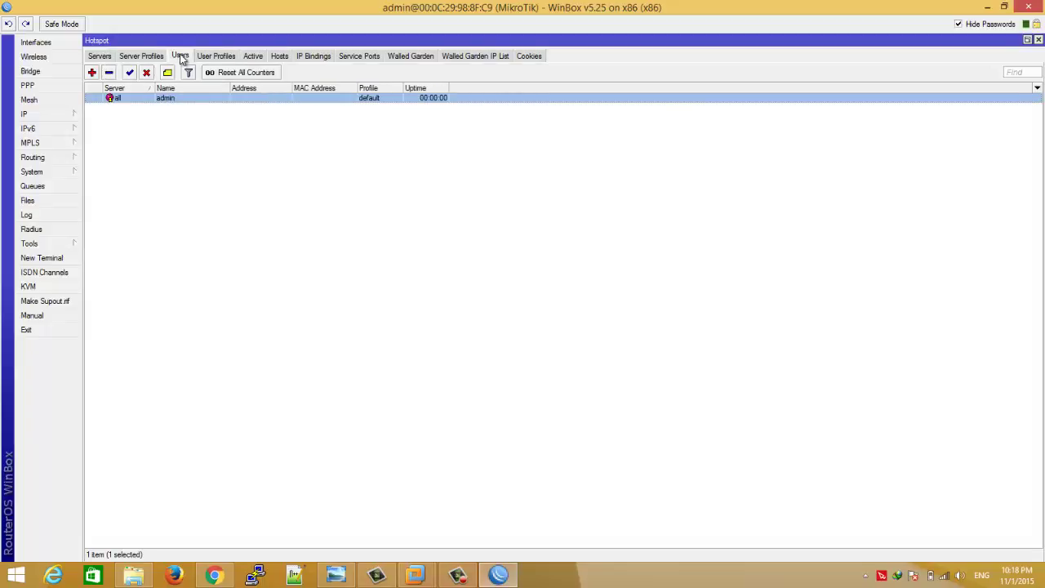
# - Open the admin hotspot user and switch off Hide Passwords so passwords show in plain text
pyautogui.doubleClick(115, 102)
pyautogui.click(519, 277)
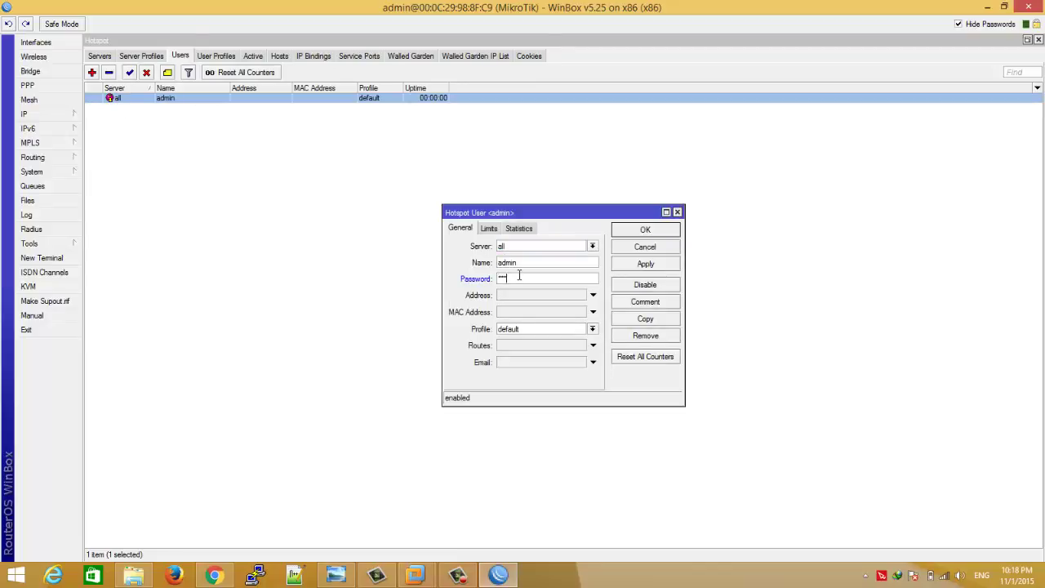
pyautogui.click(958, 24)
pyautogui.click(645, 230)
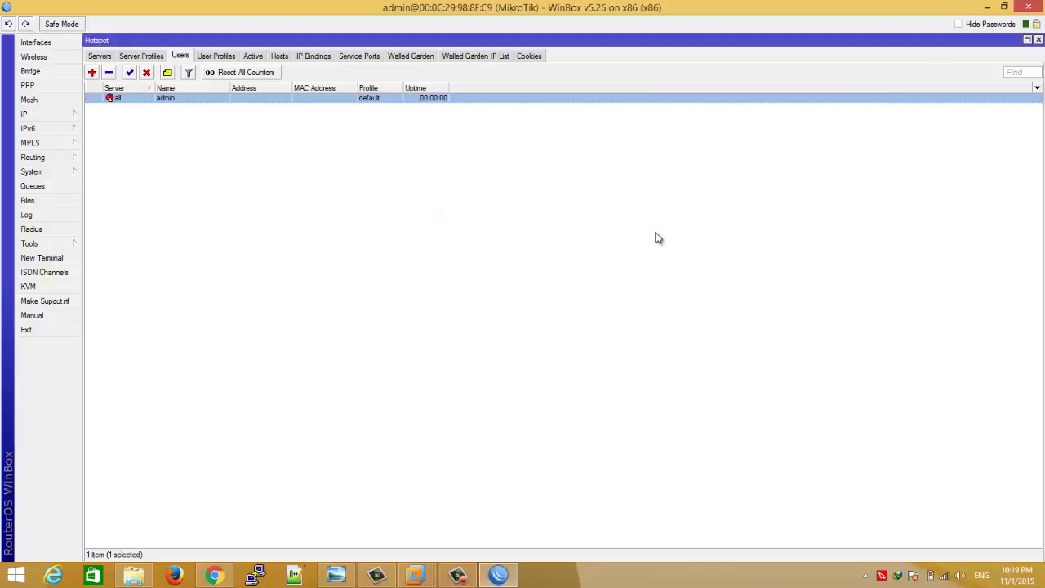
# - Reopen admin, inspect its Address and MAC Address fields, and close without saving
pyautogui.doubleClick(366, 103)
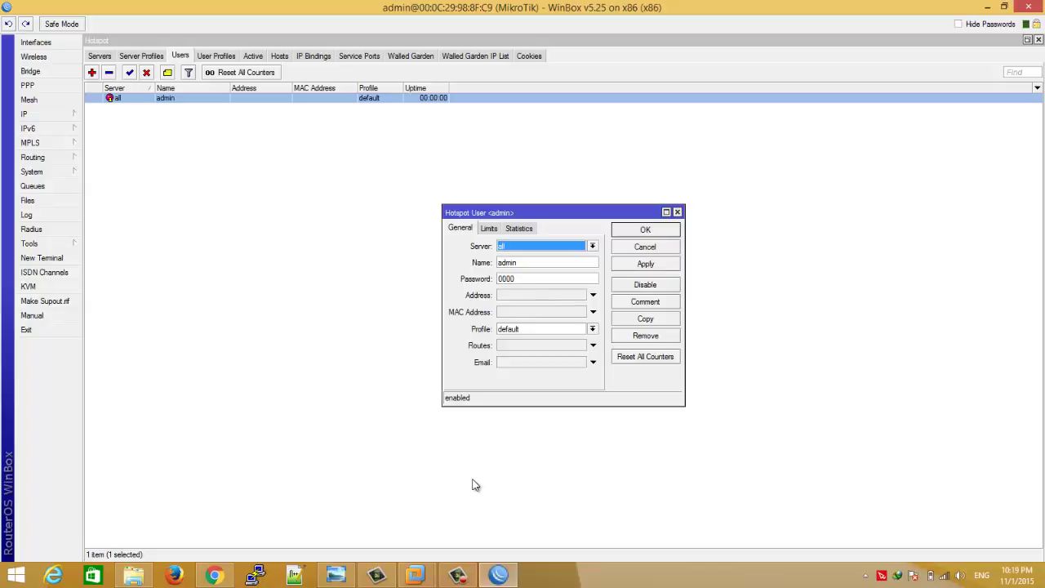
pyautogui.click(539, 298)
pyautogui.click(593, 296)
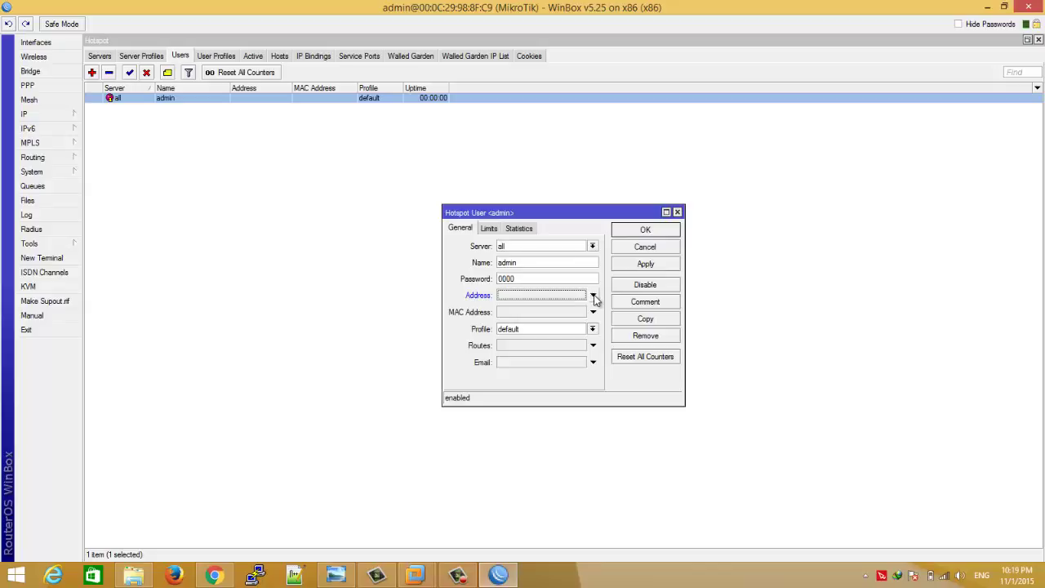
pyautogui.click(563, 314)
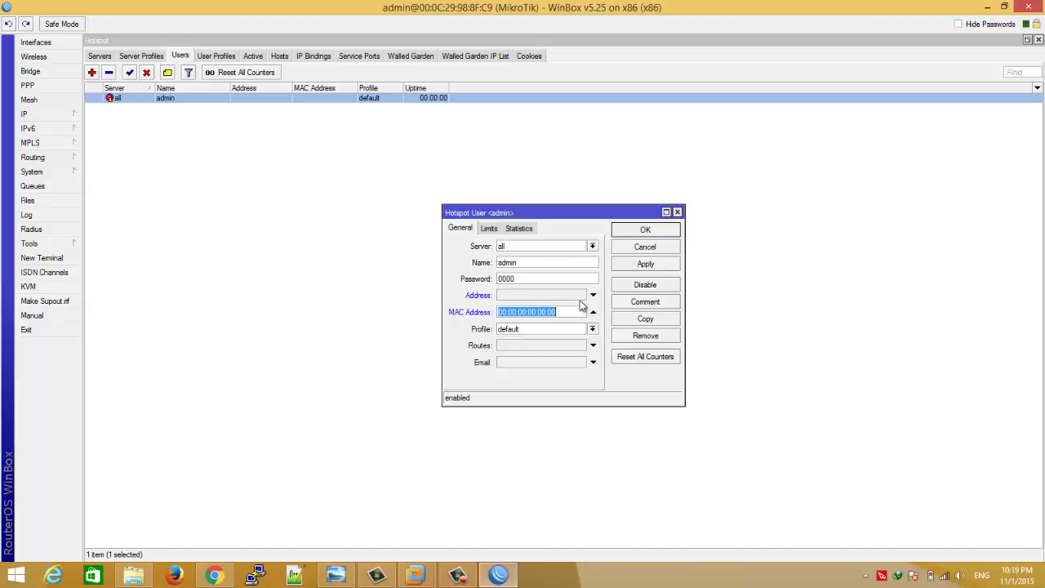
pyautogui.click(593, 314)
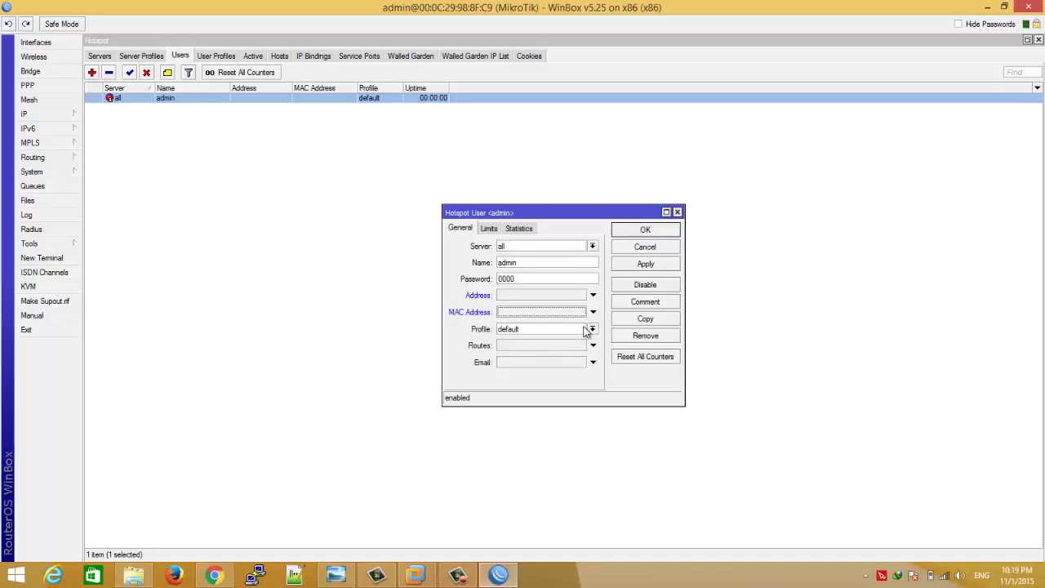
pyautogui.click(677, 212)
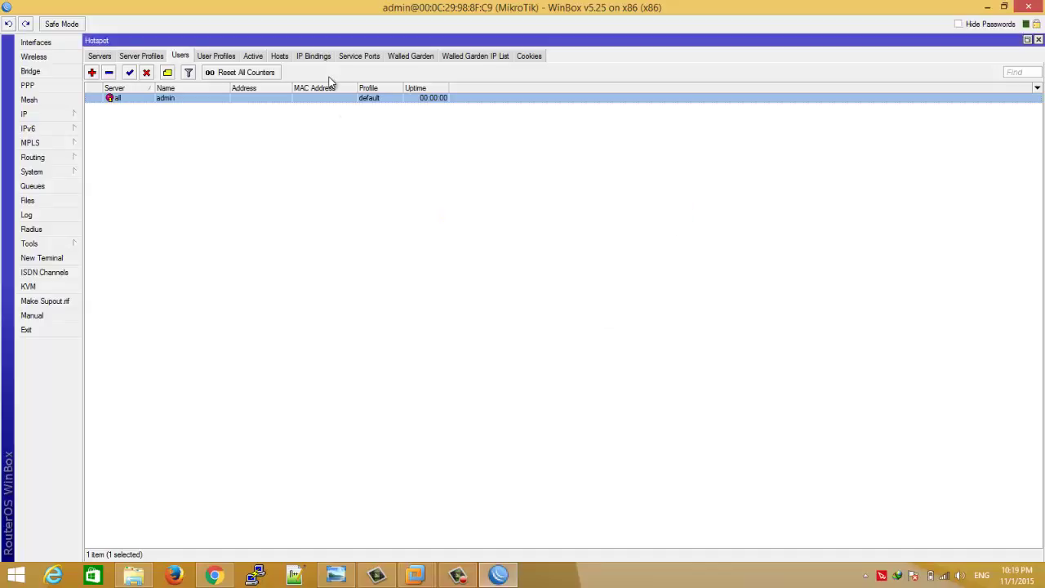
# - Add hotspot user profile 512K with rate limit 128K/512K and Transparent Proxy unchecked
pyautogui.click(217, 61)
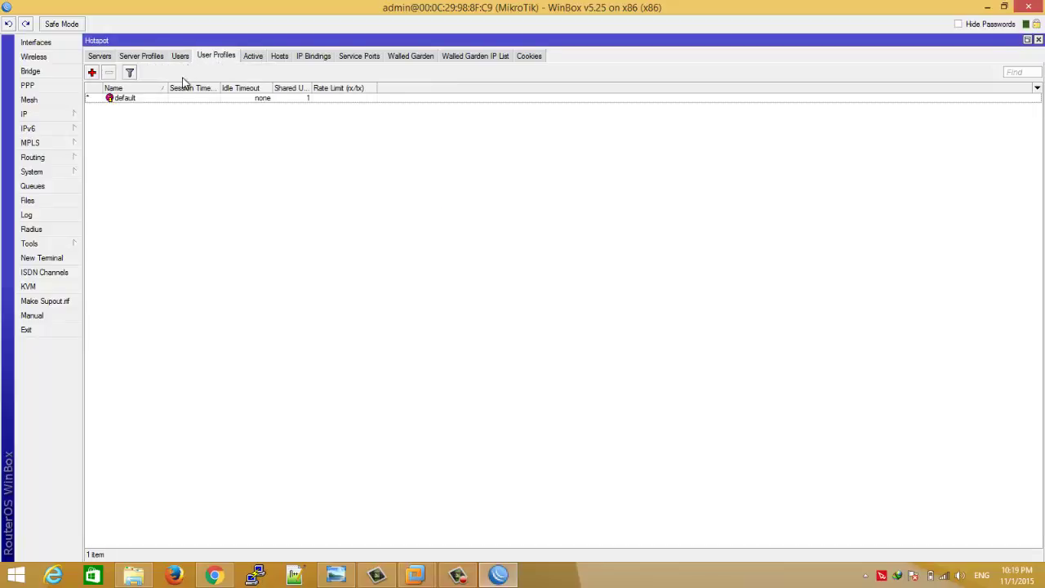
pyautogui.click(91, 75)
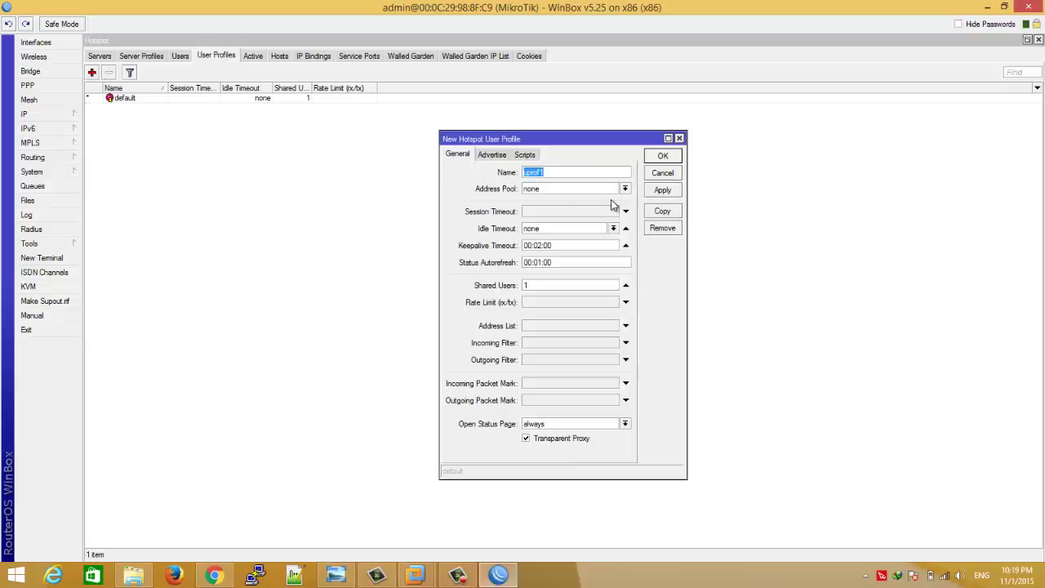
pyautogui.write('512K')
pyautogui.click(539, 304)
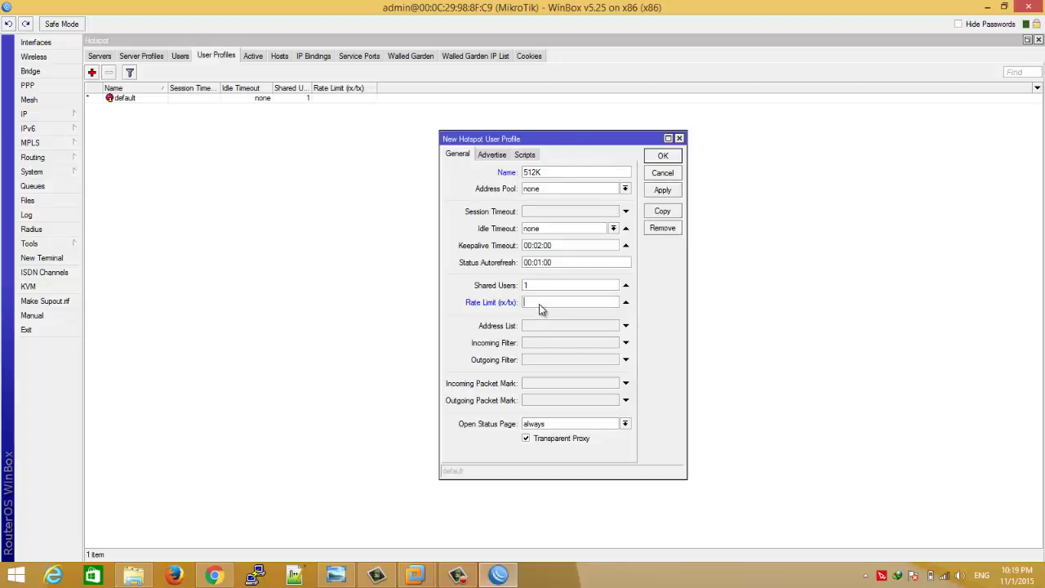
pyautogui.write('128K/512K')
pyautogui.click(538, 442)
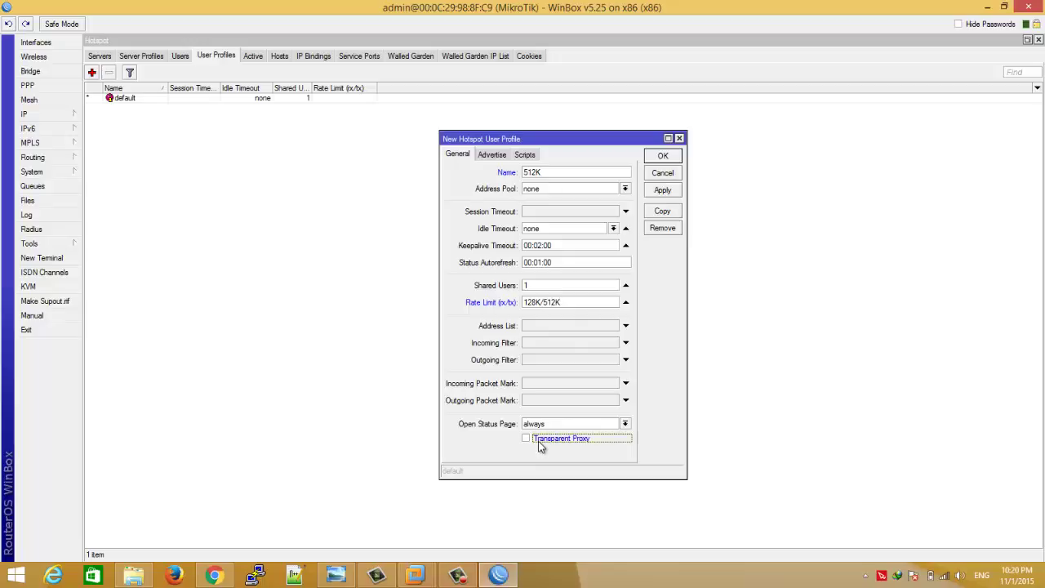
pyautogui.click(668, 192)
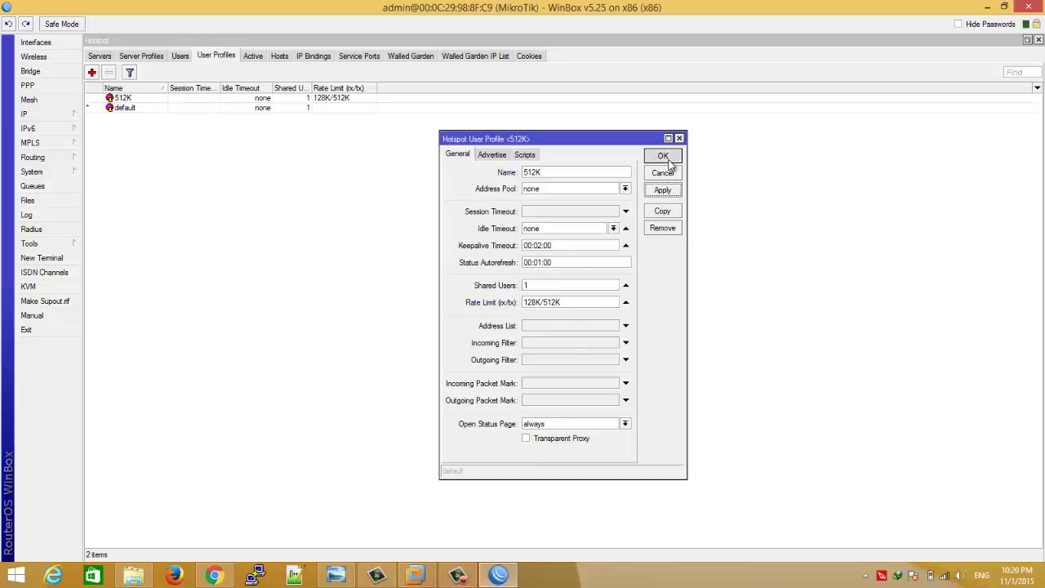
pyautogui.click(662, 156)
pyautogui.click(118, 99)
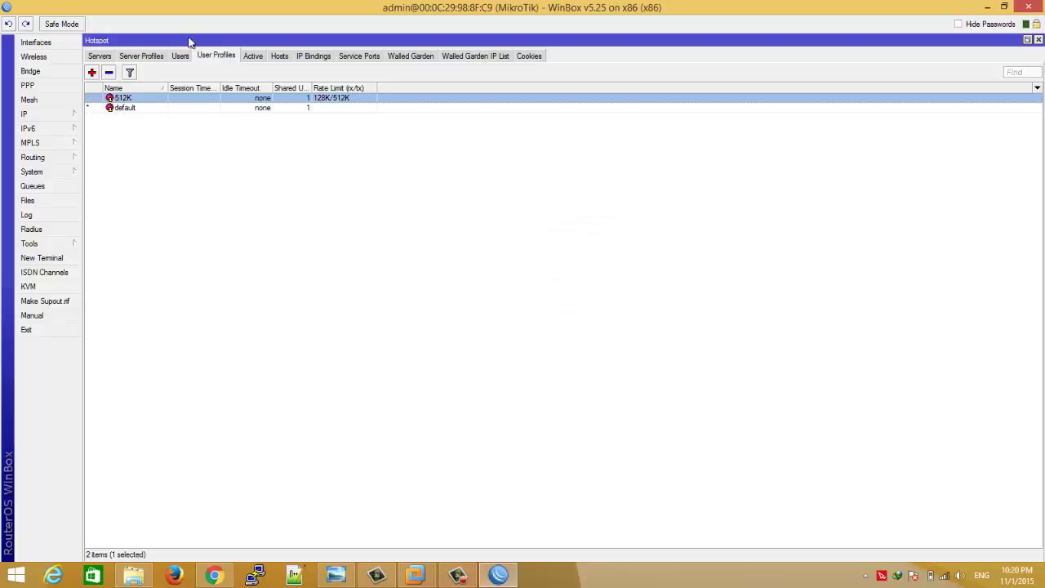
pyautogui.click(184, 55)
# - Change the admin hotspot user's profile from default to 512K
pyautogui.doubleClick(186, 99)
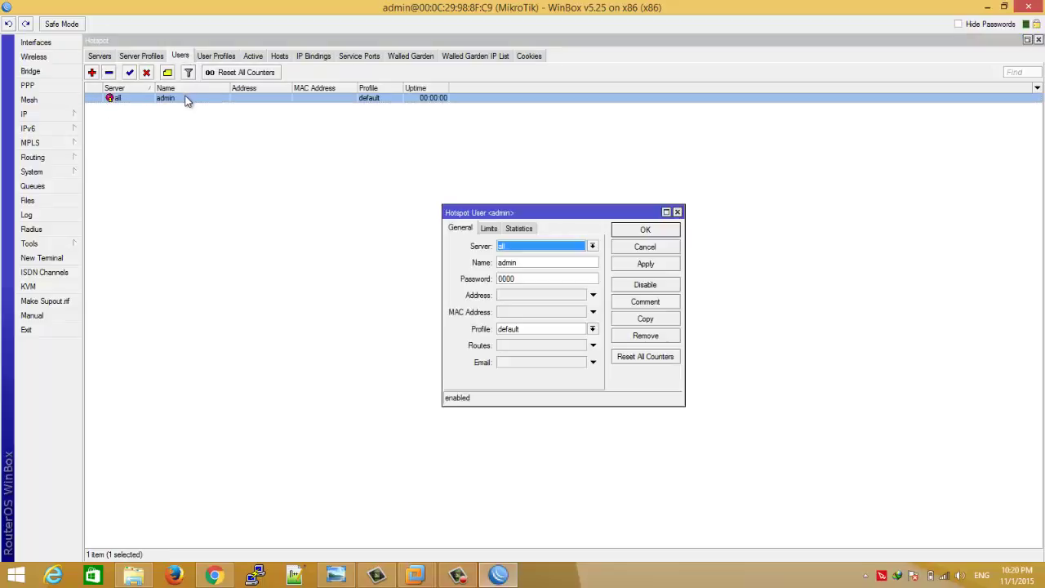
pyautogui.click(592, 329)
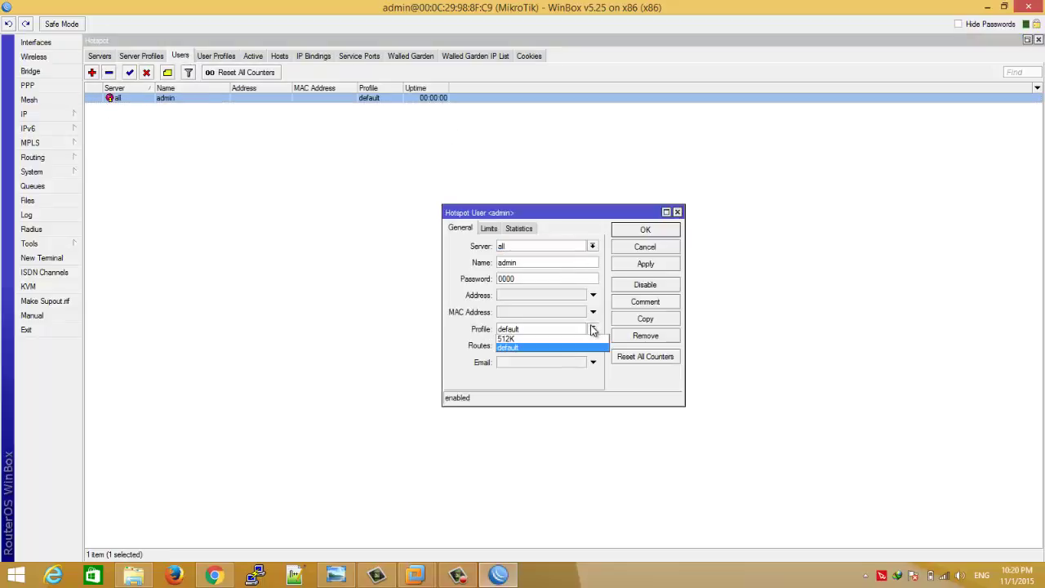
pyautogui.click(550, 340)
pyautogui.click(645, 230)
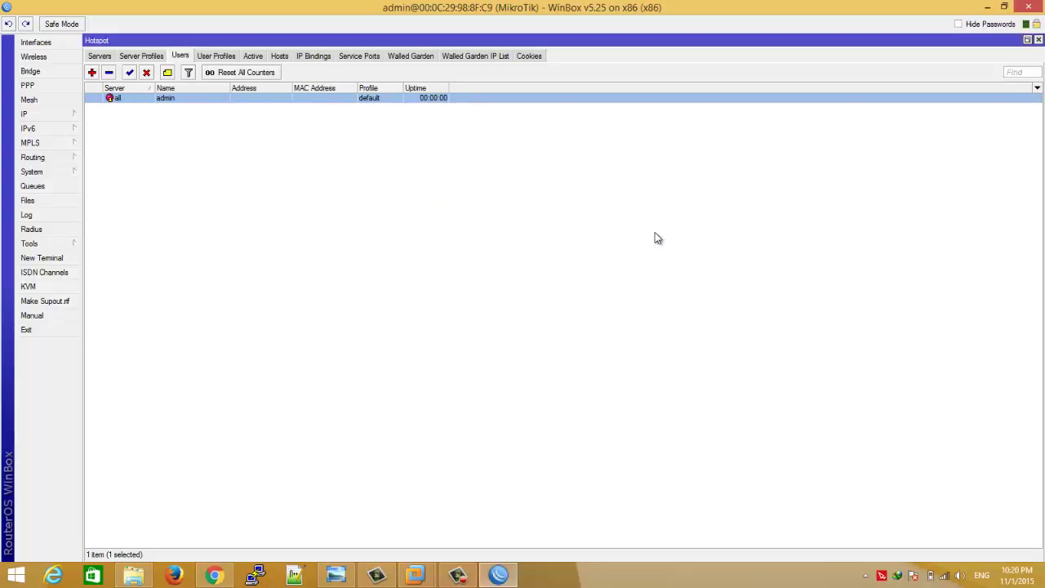
pyautogui.doubleClick(383, 97)
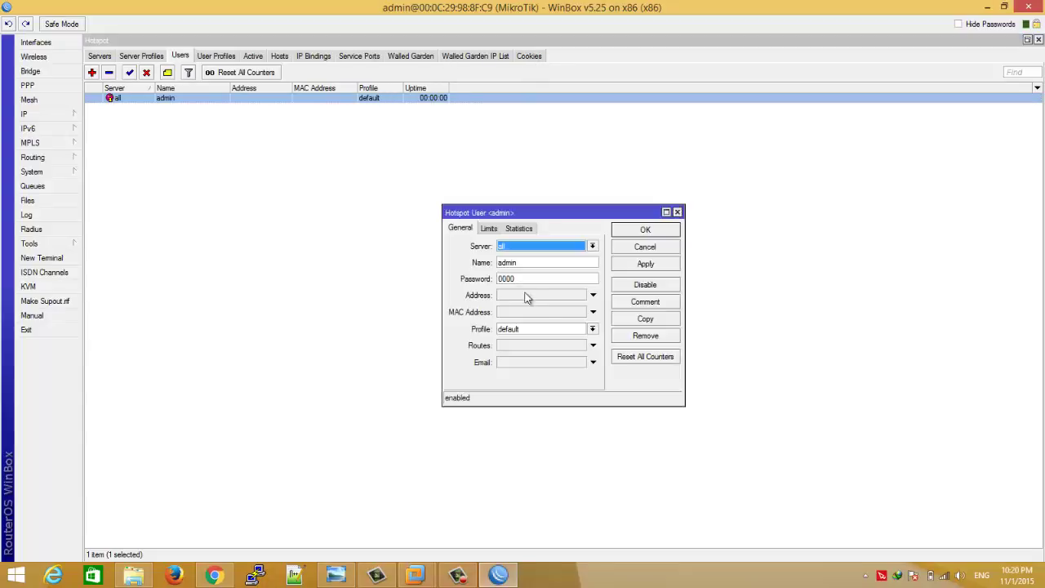
pyautogui.click(548, 330)
pyautogui.click(546, 339)
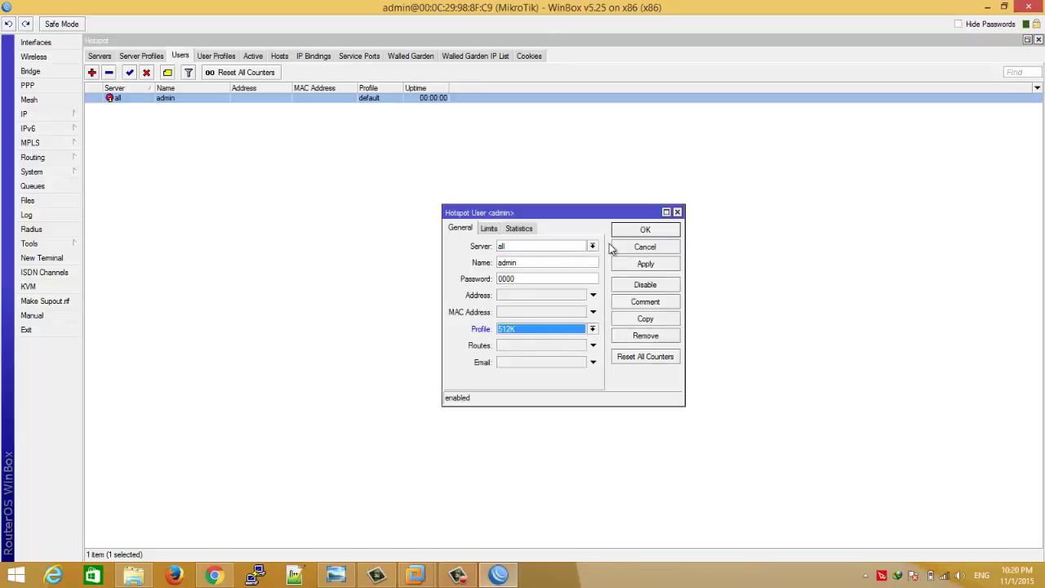
pyautogui.click(625, 231)
# - Delete admin's hotspot cookie and end its active hotspot session
pyautogui.click(529, 55)
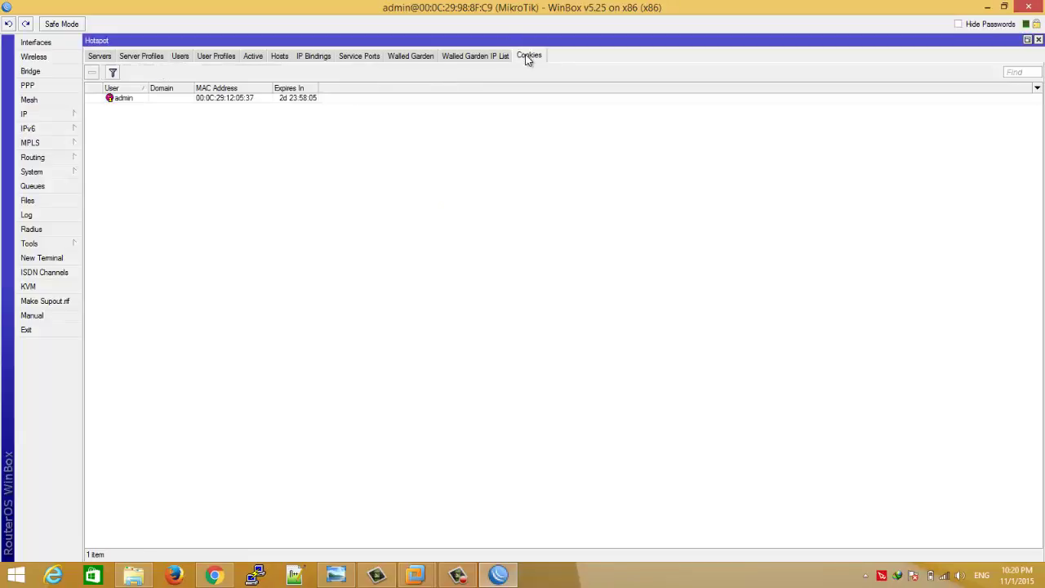
pyautogui.click(216, 100)
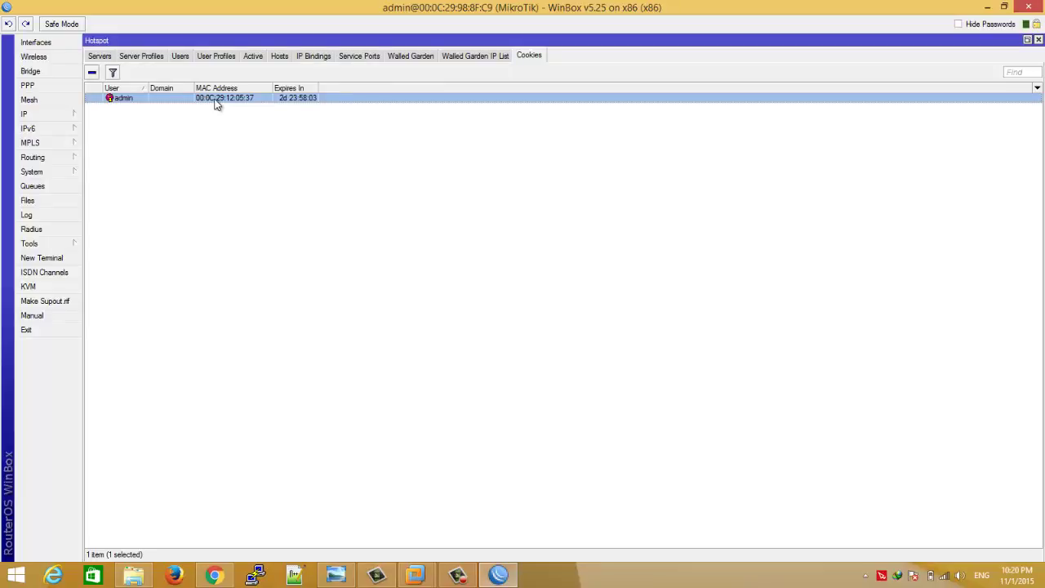
pyautogui.press('Delete')
pyautogui.click(253, 56)
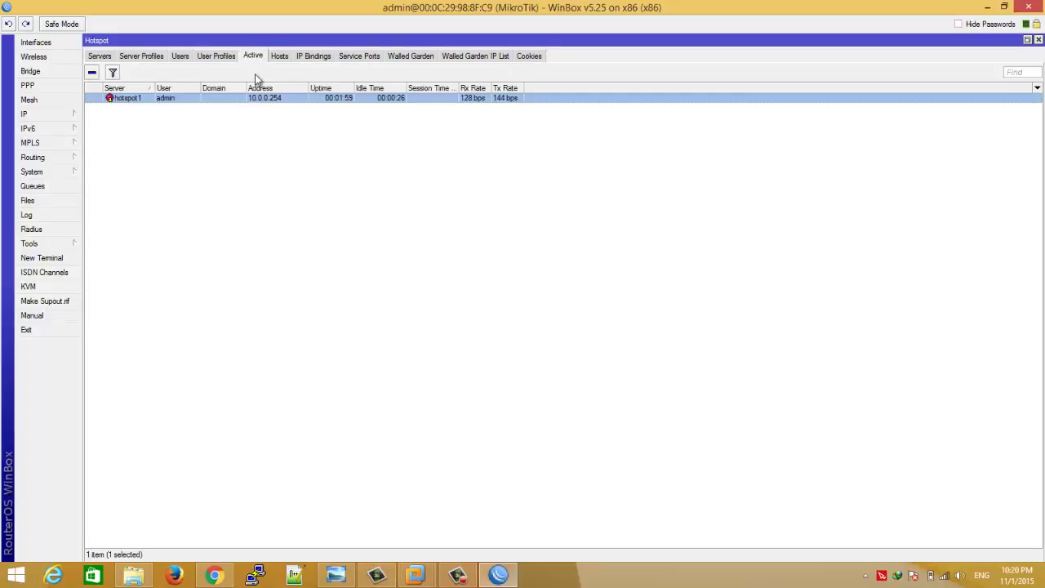
pyautogui.press('Delete')
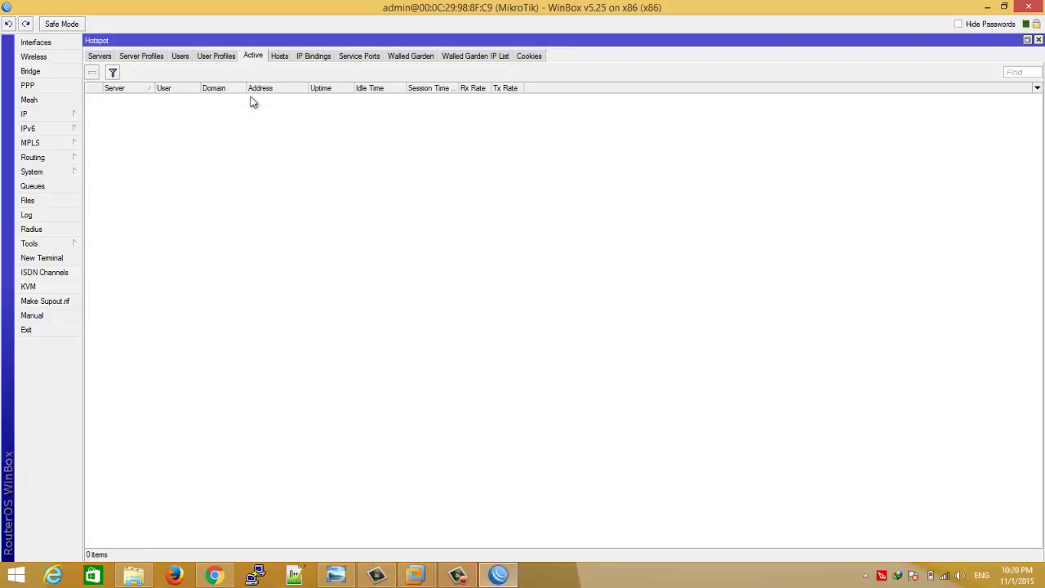
pyautogui.click(414, 583)
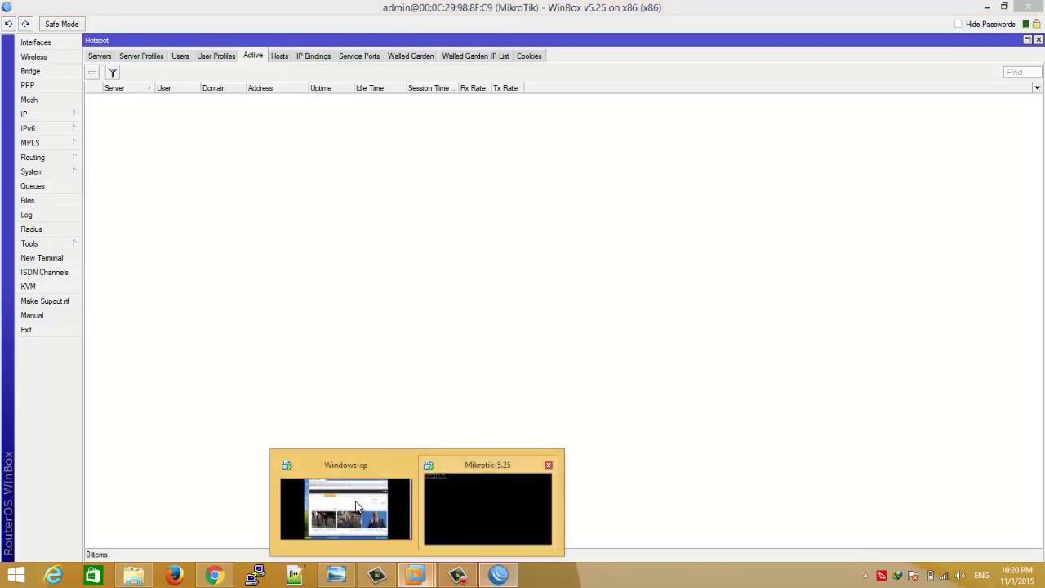
# - Reload the XP client's page, log back into the hotspot as admin, then minimize Chrome
pyautogui.click(352, 499)
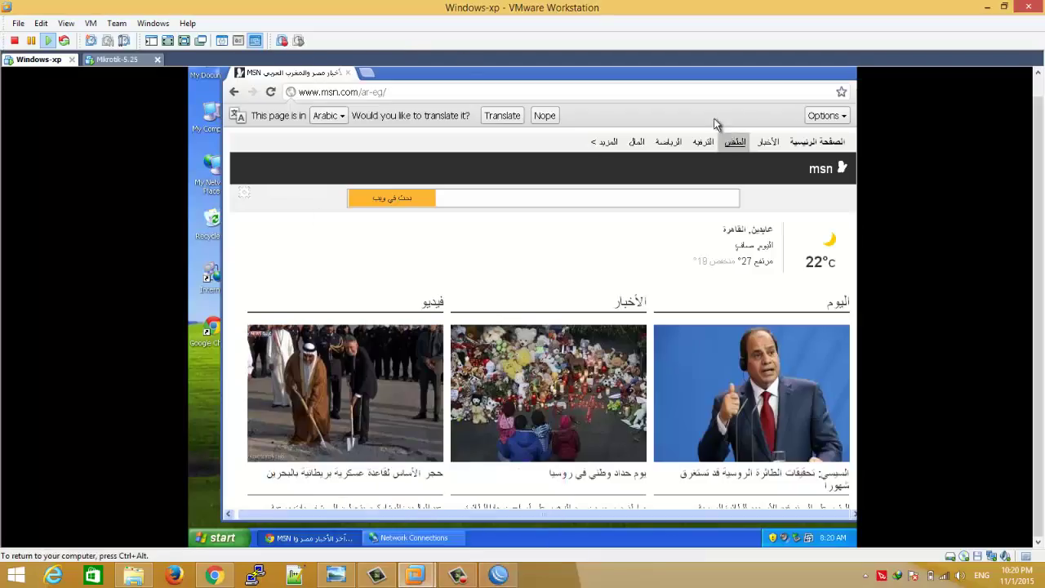
pyautogui.click(711, 90)
pyautogui.press('Return')
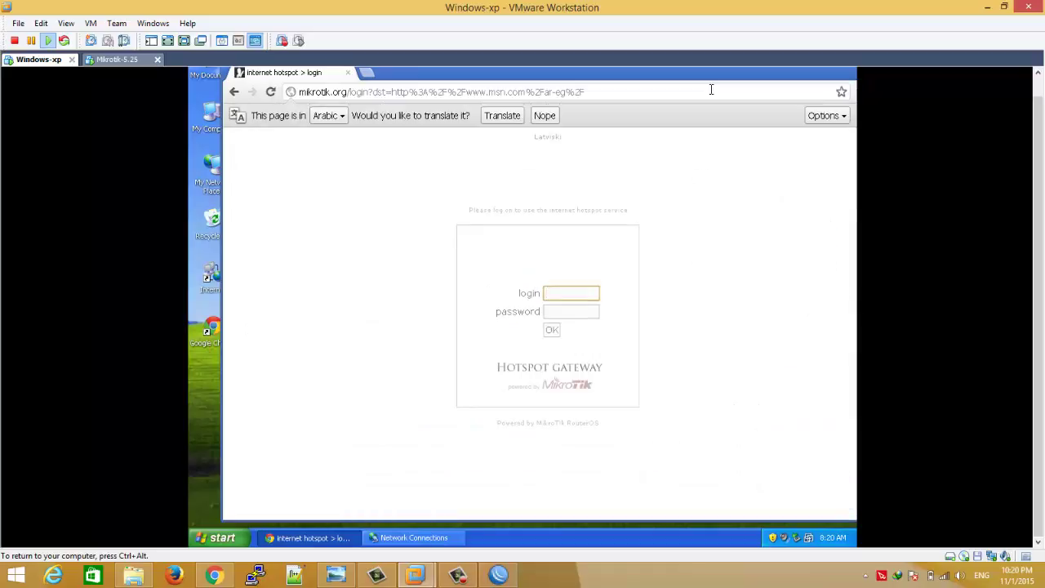
pyautogui.write('admin')
pyautogui.press('Return')
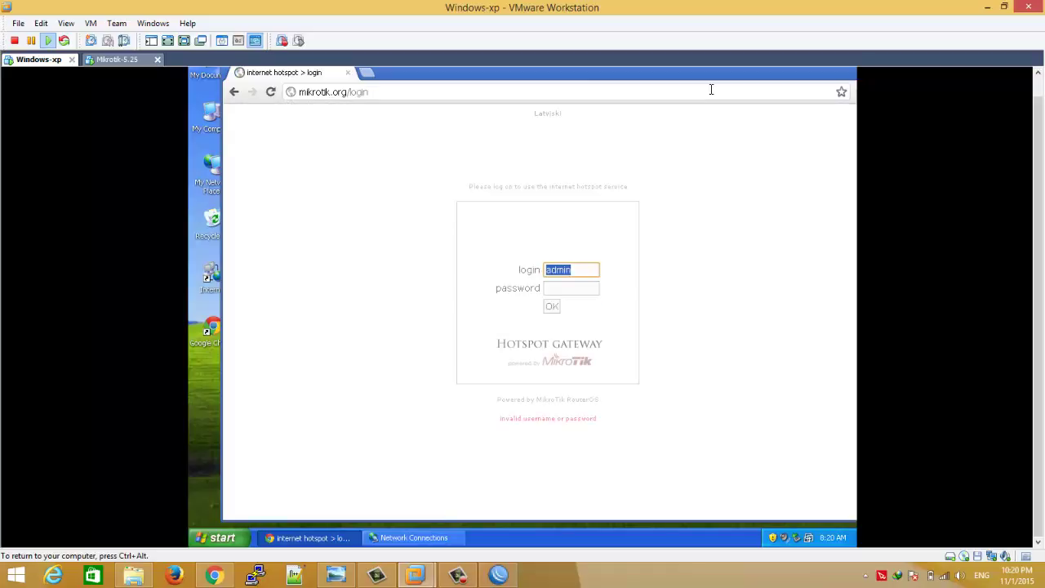
pyautogui.press('Tab')
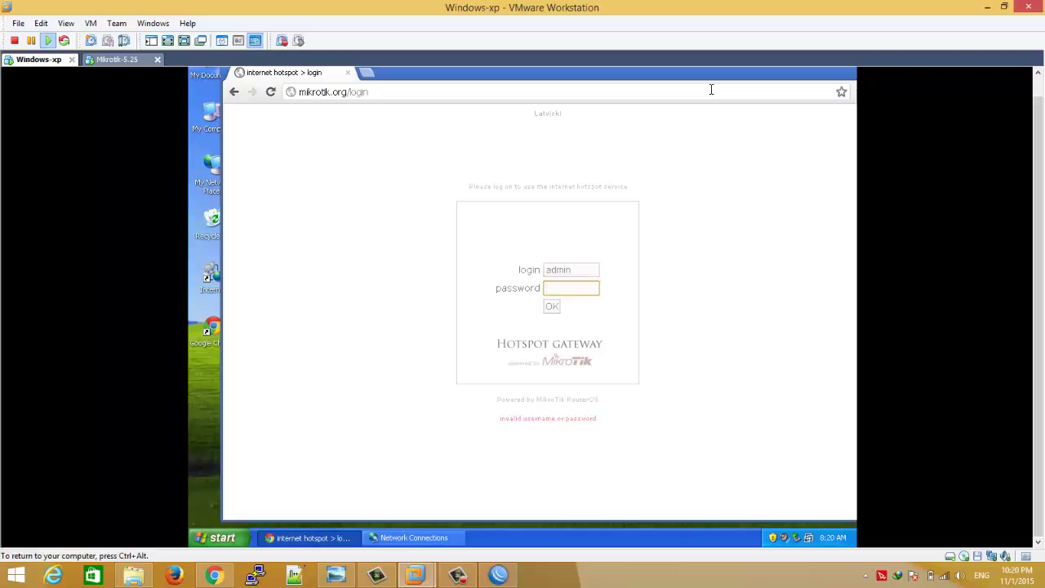
pyautogui.press('Return')
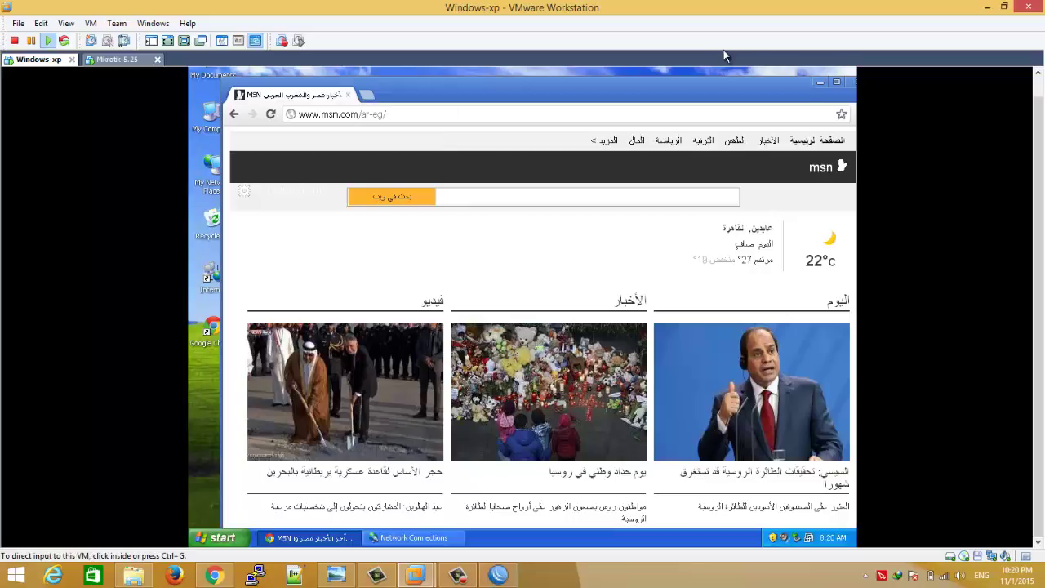
pyautogui.click(819, 83)
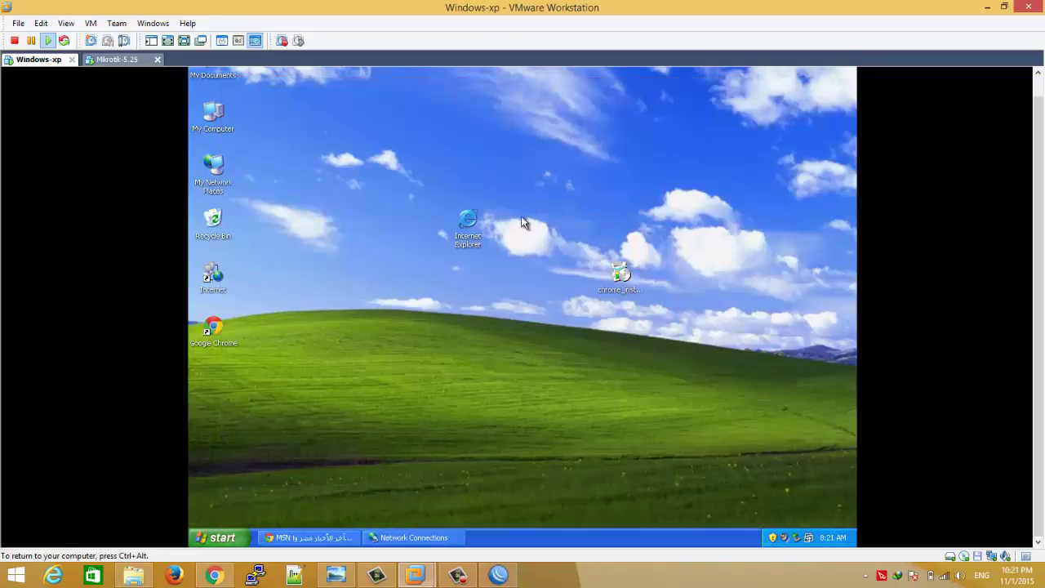
# - Check the dynamic hotspot-admin queue's 128k/512k max limit and its live traffic graphs
pyautogui.click(498, 575)
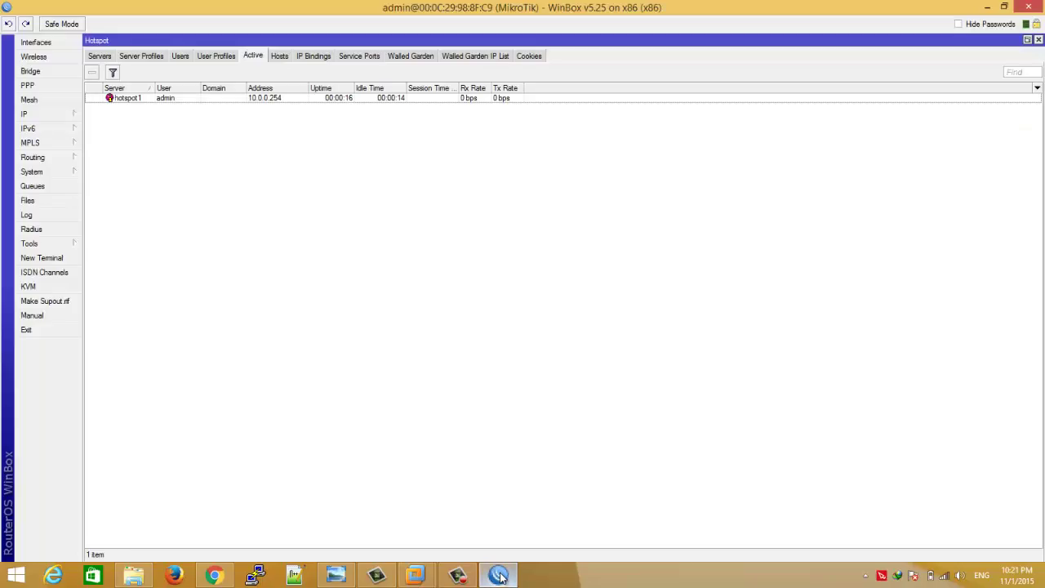
pyautogui.click(32, 187)
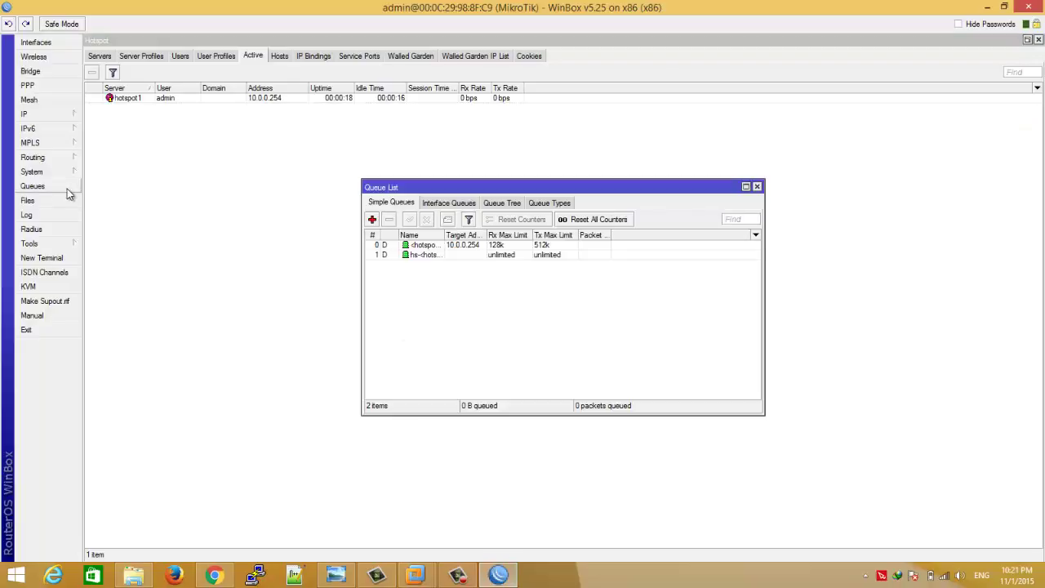
pyautogui.doubleClick(504, 247)
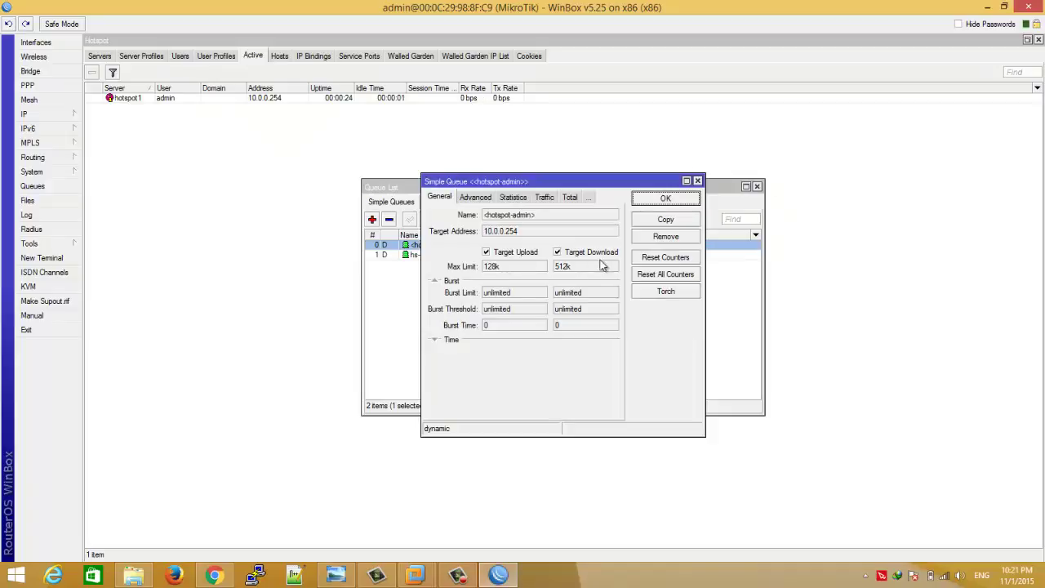
pyautogui.click(668, 200)
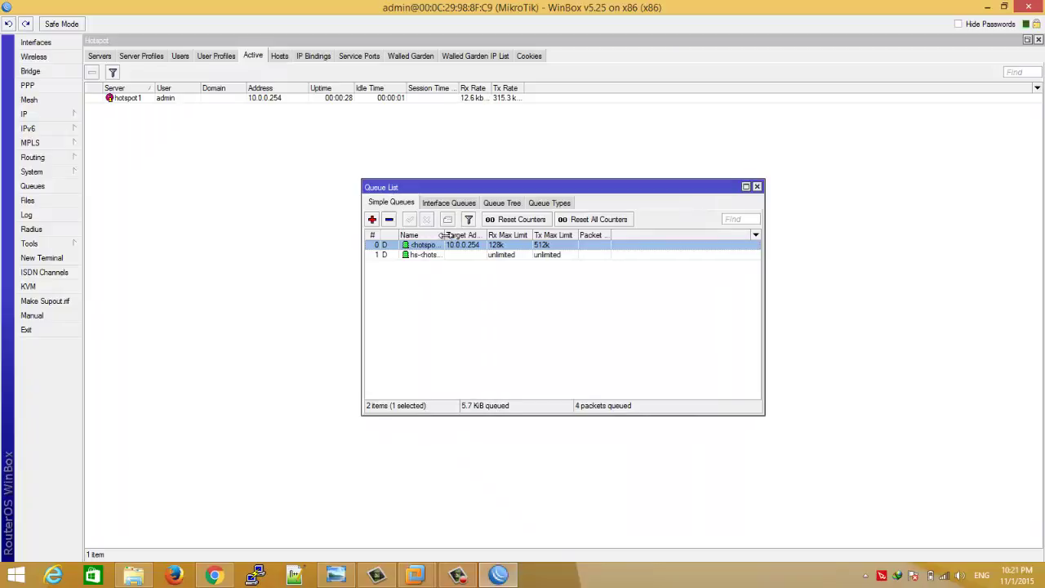
pyautogui.moveTo(444, 235); pyautogui.dragTo(490, 237)
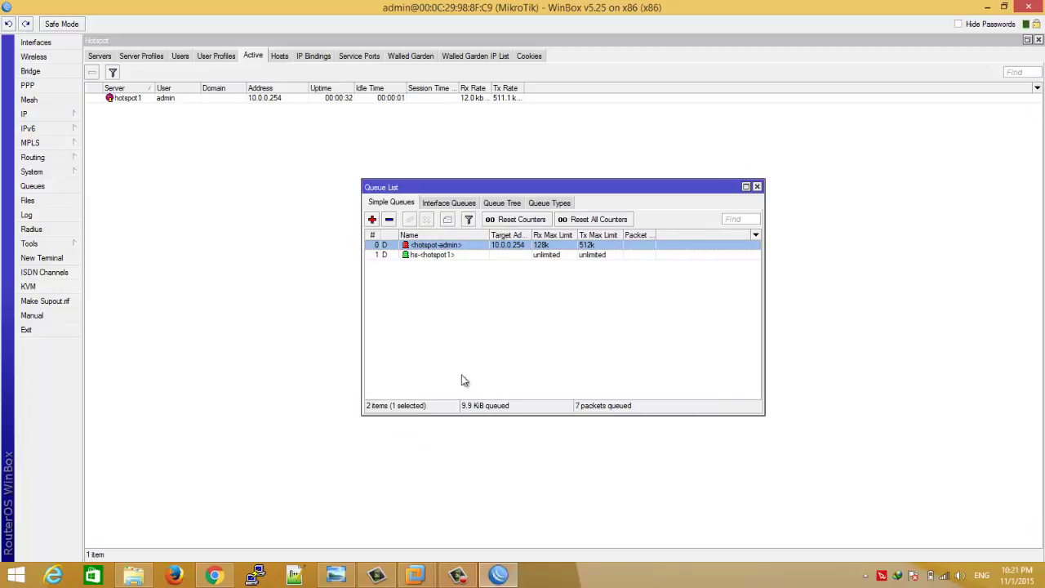
pyautogui.doubleClick(545, 249)
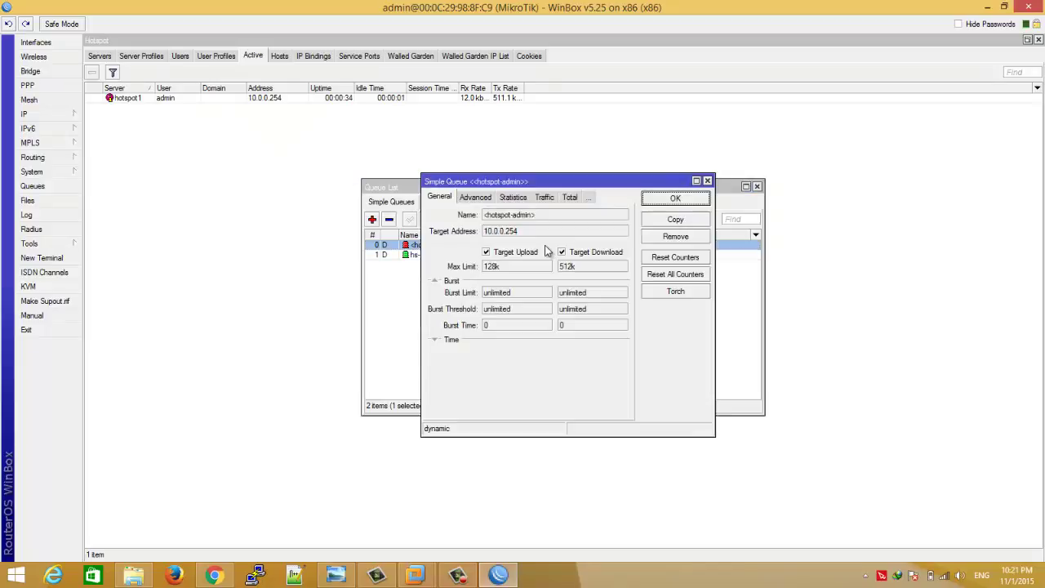
pyautogui.click(546, 200)
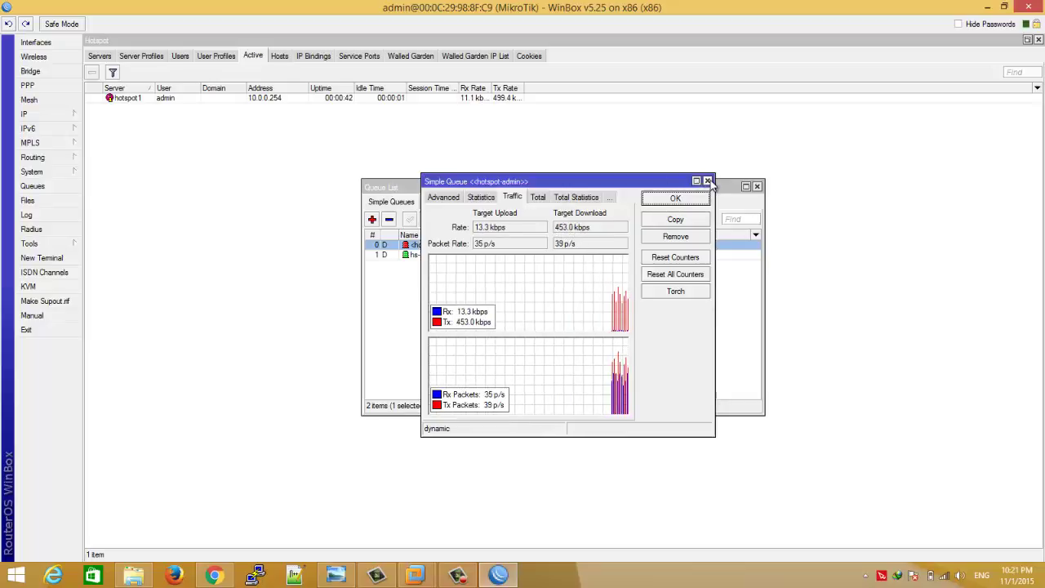
pyautogui.click(708, 180)
# - Bring the Windows-xp virtual machine's desktop back to the front
pyautogui.click(415, 574)
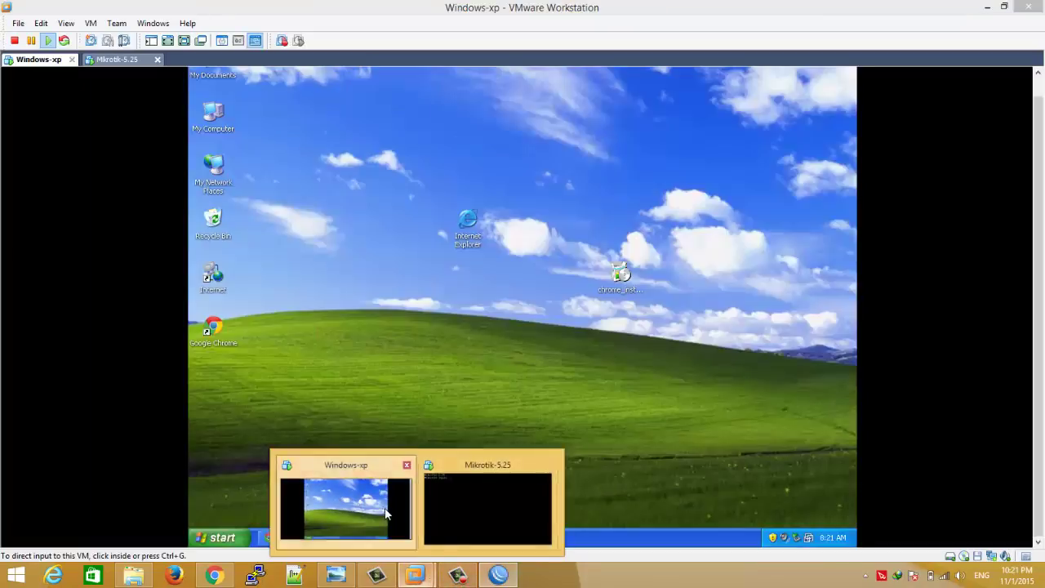
pyautogui.click(386, 513)
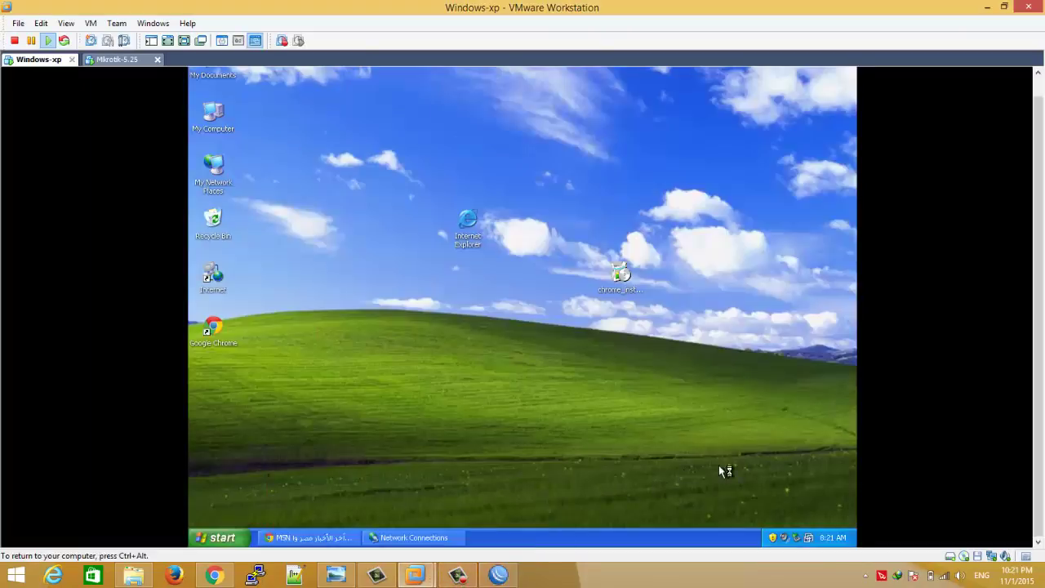
pyautogui.click(772, 534)
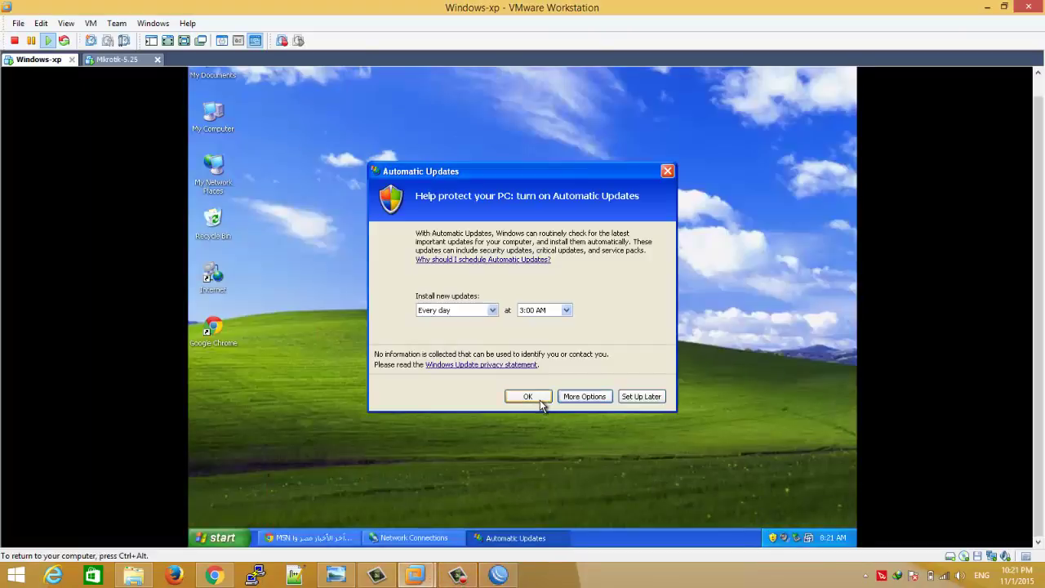